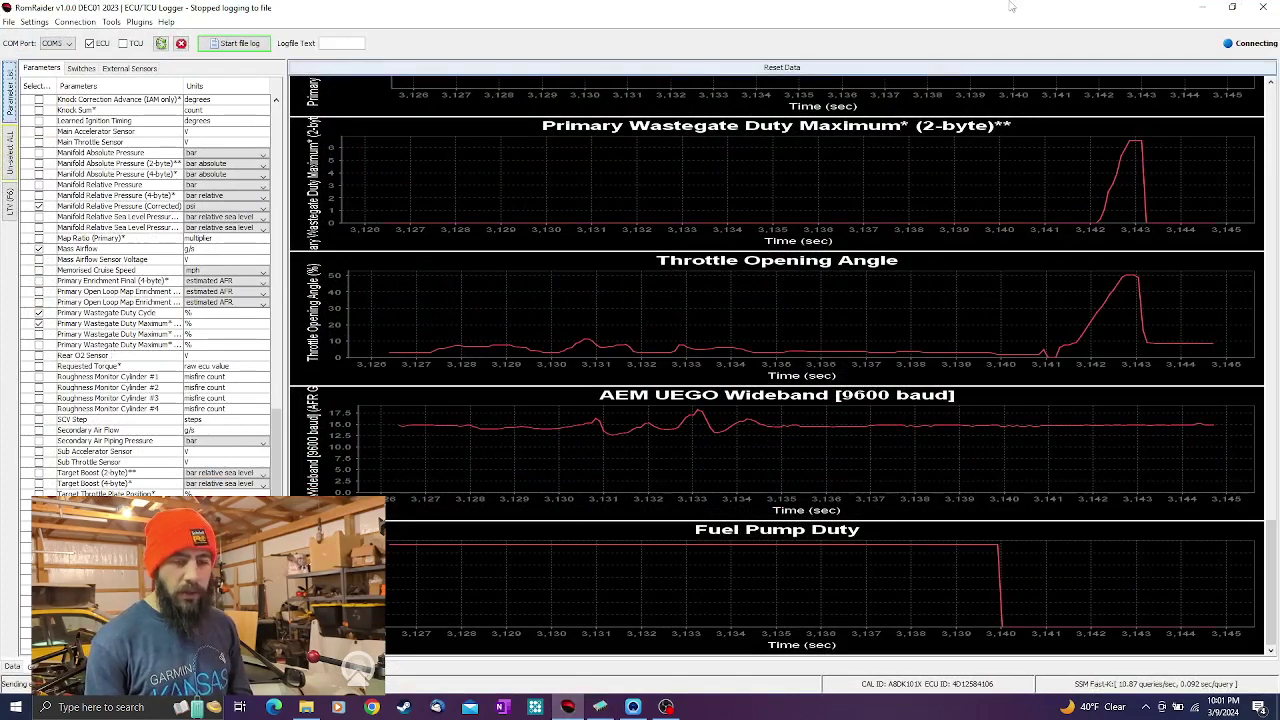
# - Switch to File Explorer and open the log romraiderlog_20240309_164245.csv from the Romraider Logs folder in Excel
pyautogui.click(1199, 8)
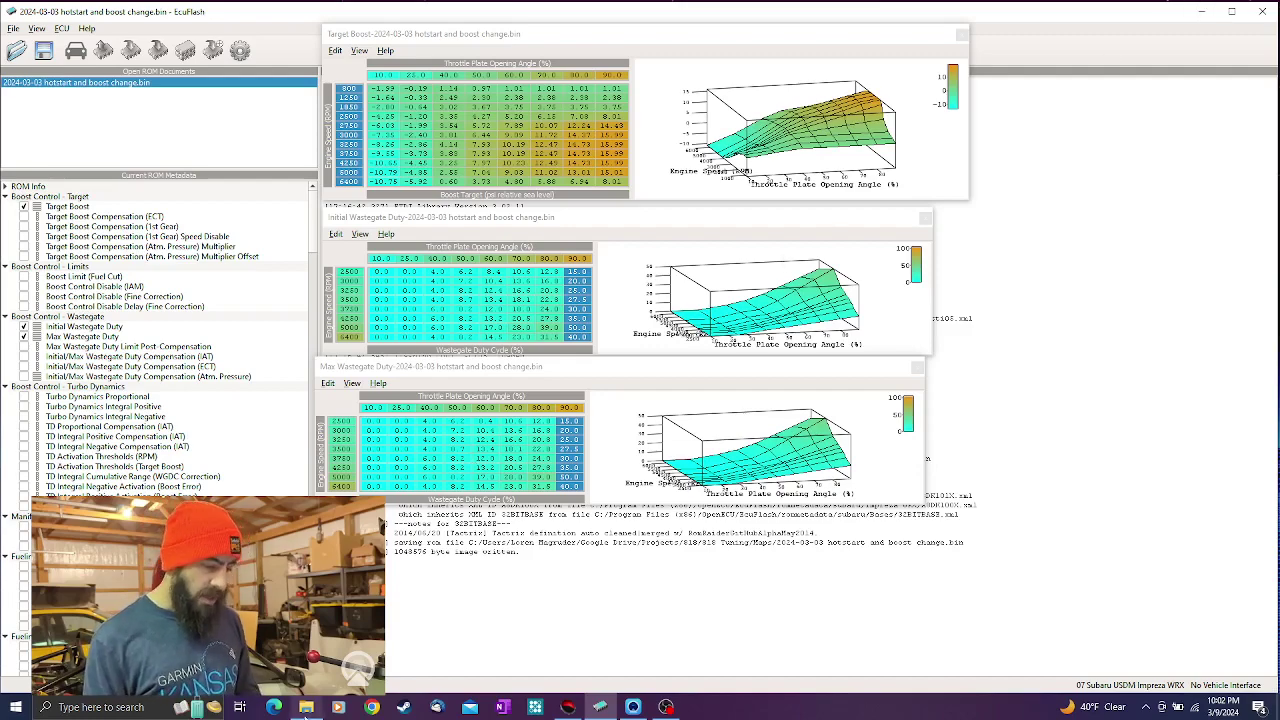
pyautogui.click(306, 707)
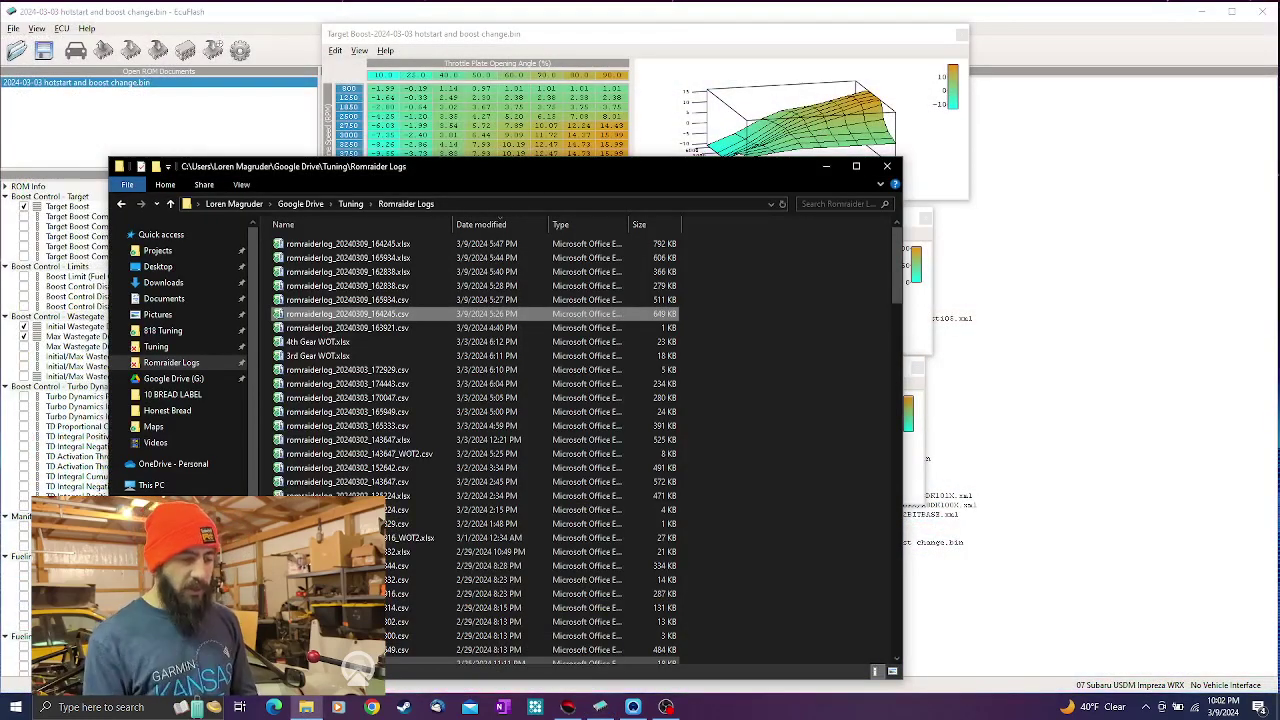
pyautogui.doubleClick(327, 314)
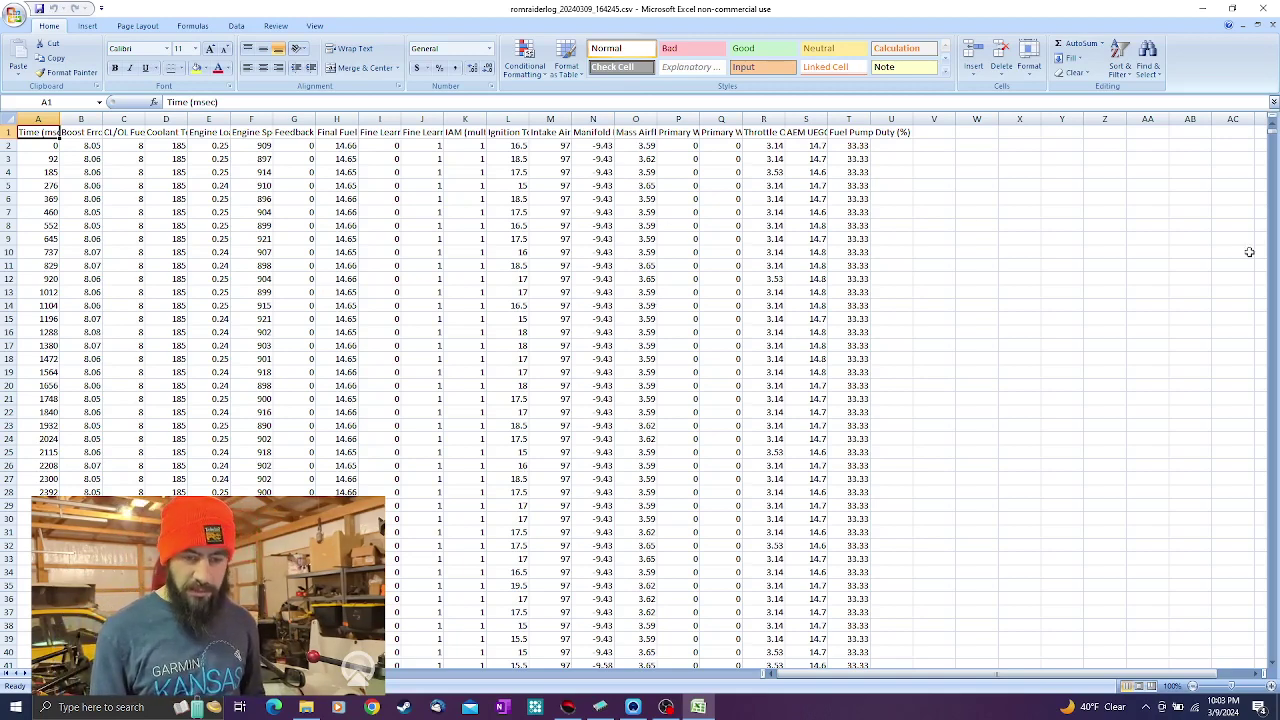
# - Turn on column filters for the log's header row and review the values offered by the Throttle Opening filter
pyautogui.moveTo(1270, 135)
pyautogui.mouseDown()
pyautogui.moveTo(1273, 226)
pyautogui.moveTo(1271, 130)
pyautogui.mouseUp()
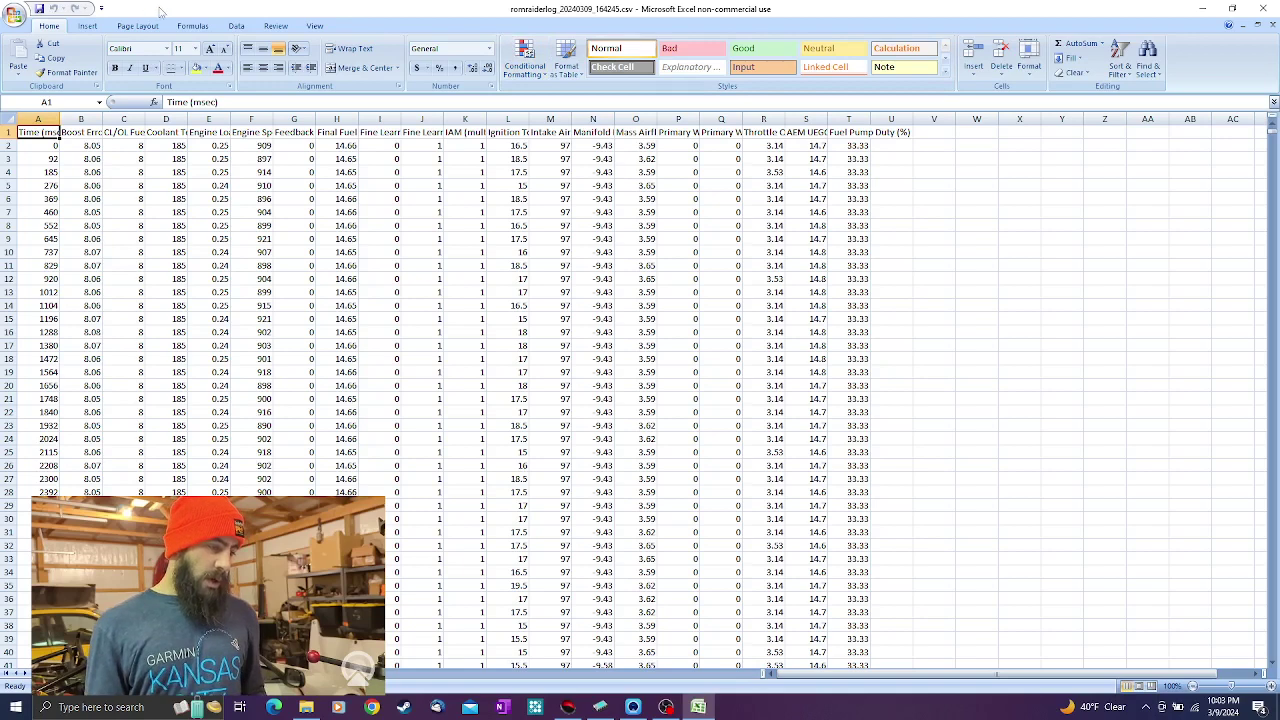
pyautogui.click(236, 26)
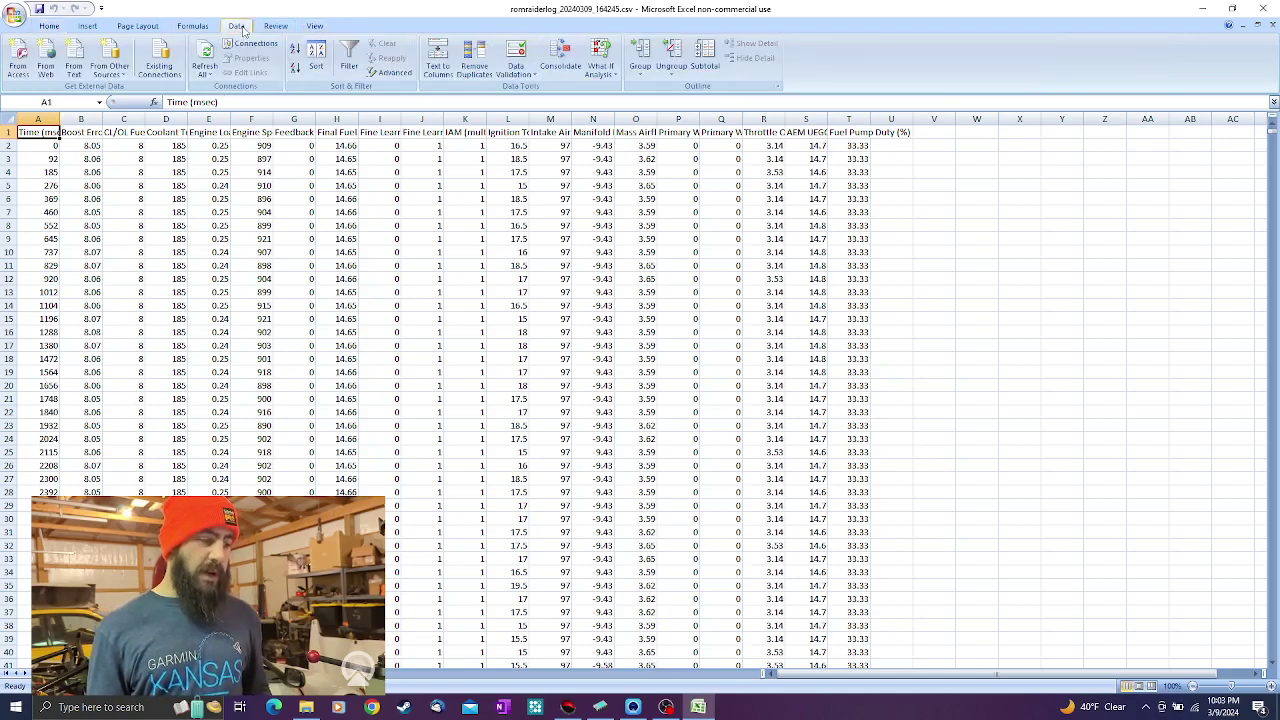
pyautogui.click(349, 60)
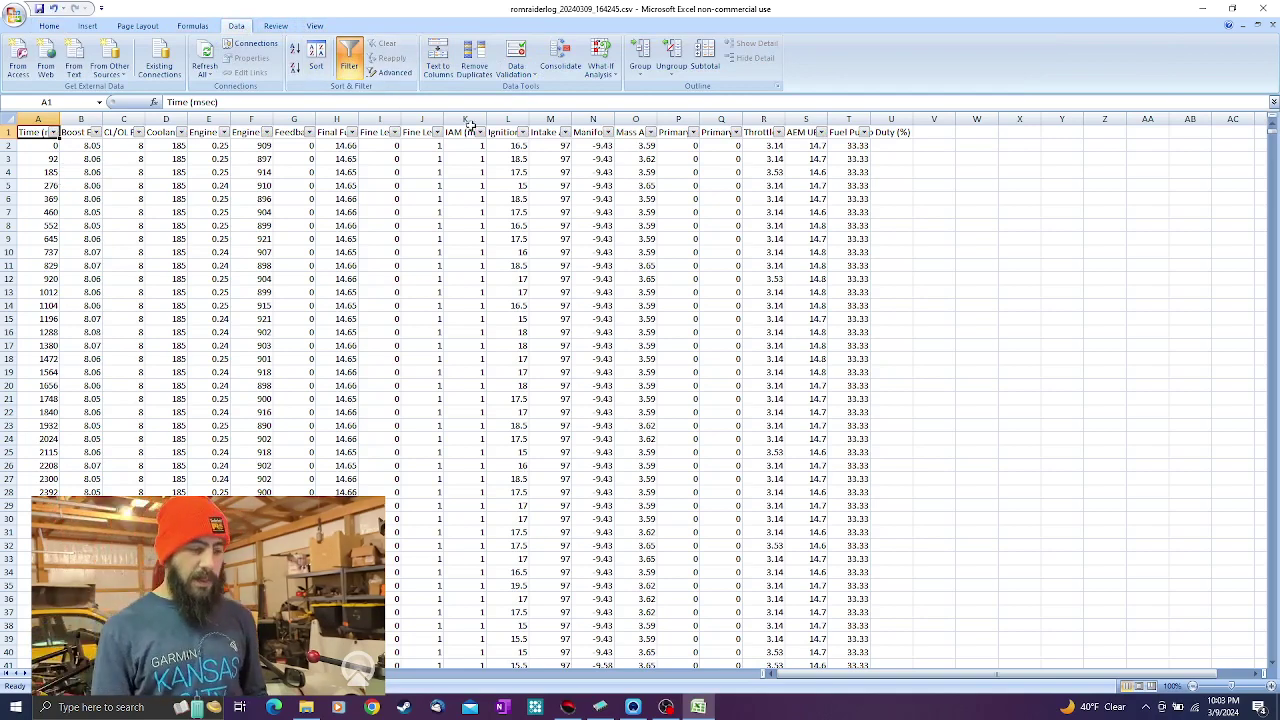
pyautogui.click(779, 133)
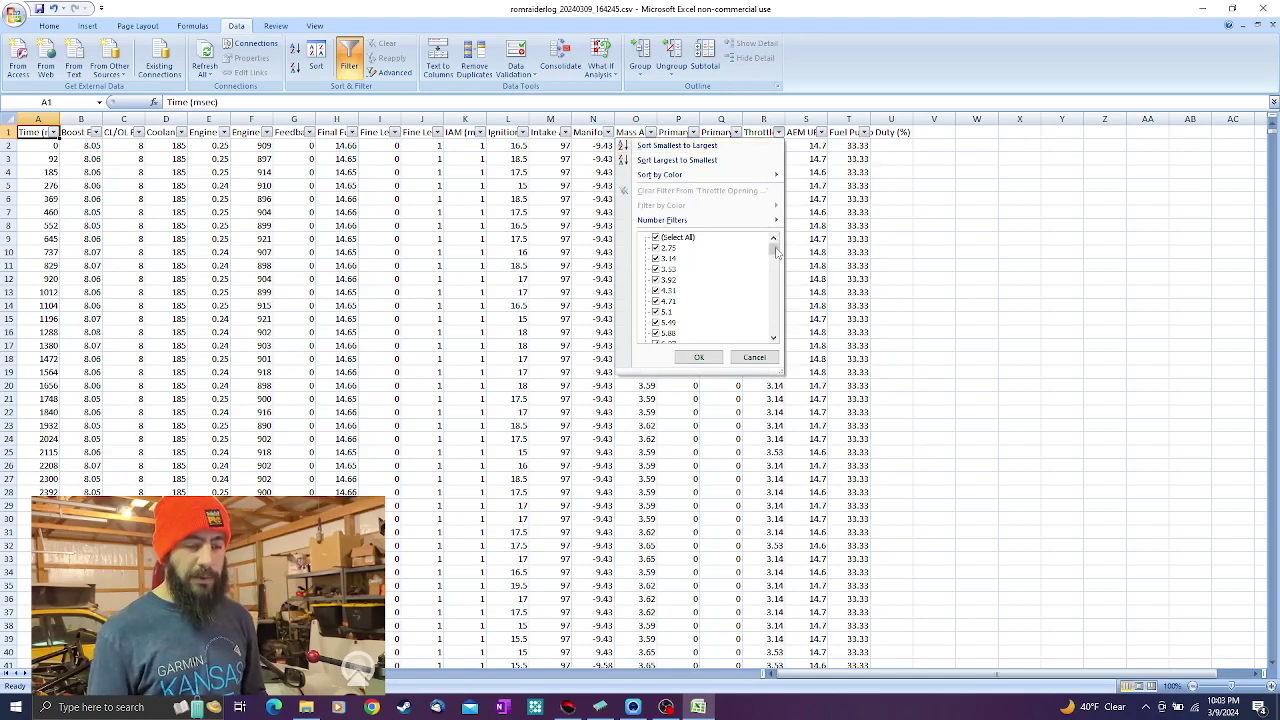
pyautogui.moveTo(776, 252); pyautogui.dragTo(775, 335)
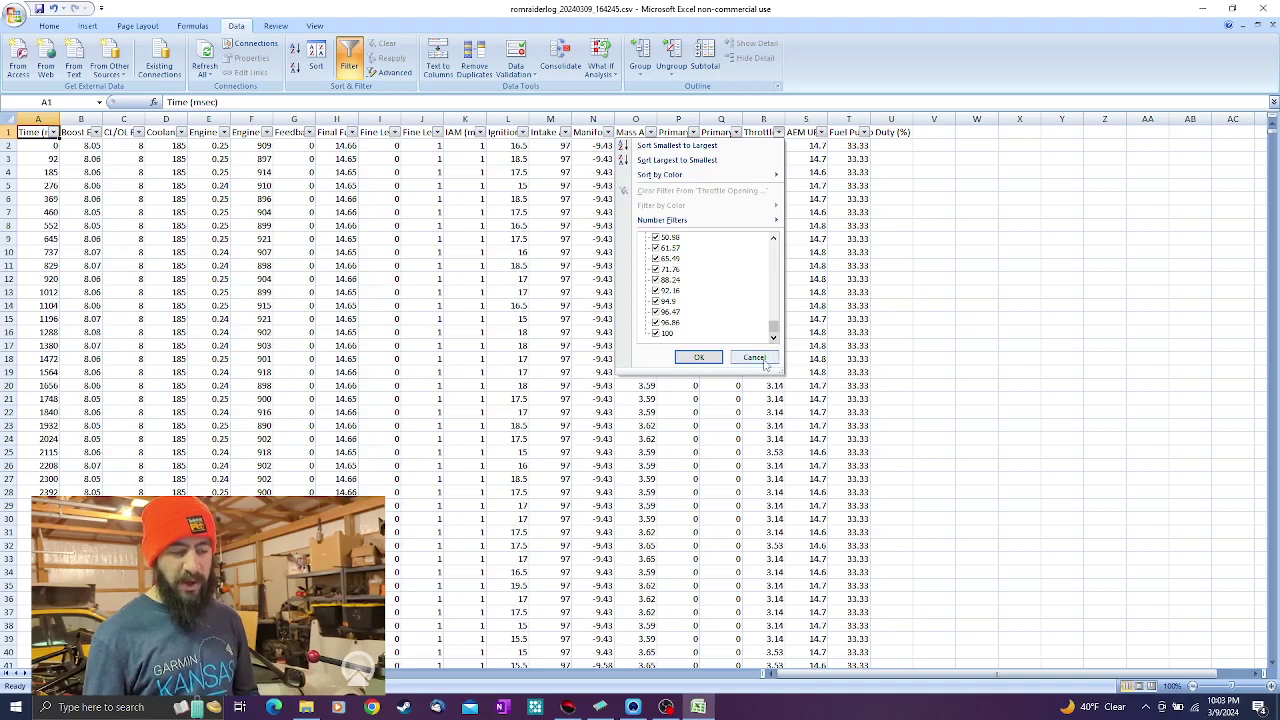
pyautogui.click(757, 359)
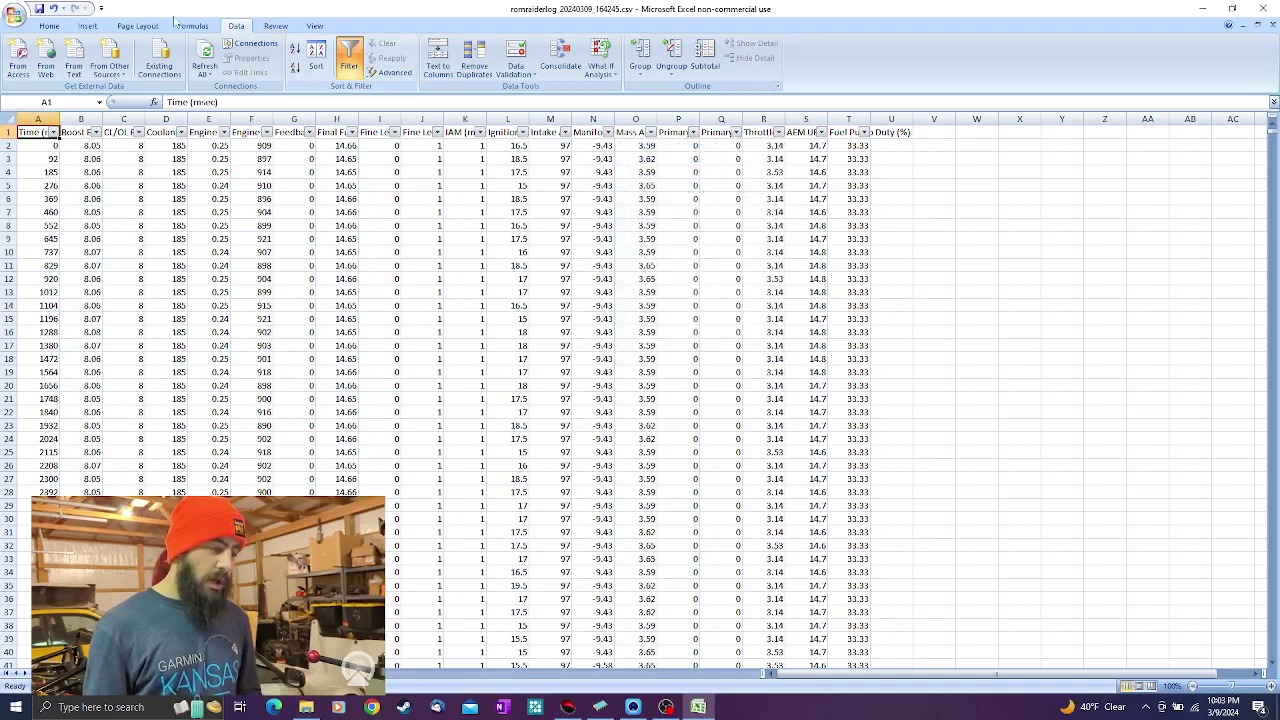
# - Freeze the top row so the column headers stay in view throughout the log
pyautogui.click(314, 25)
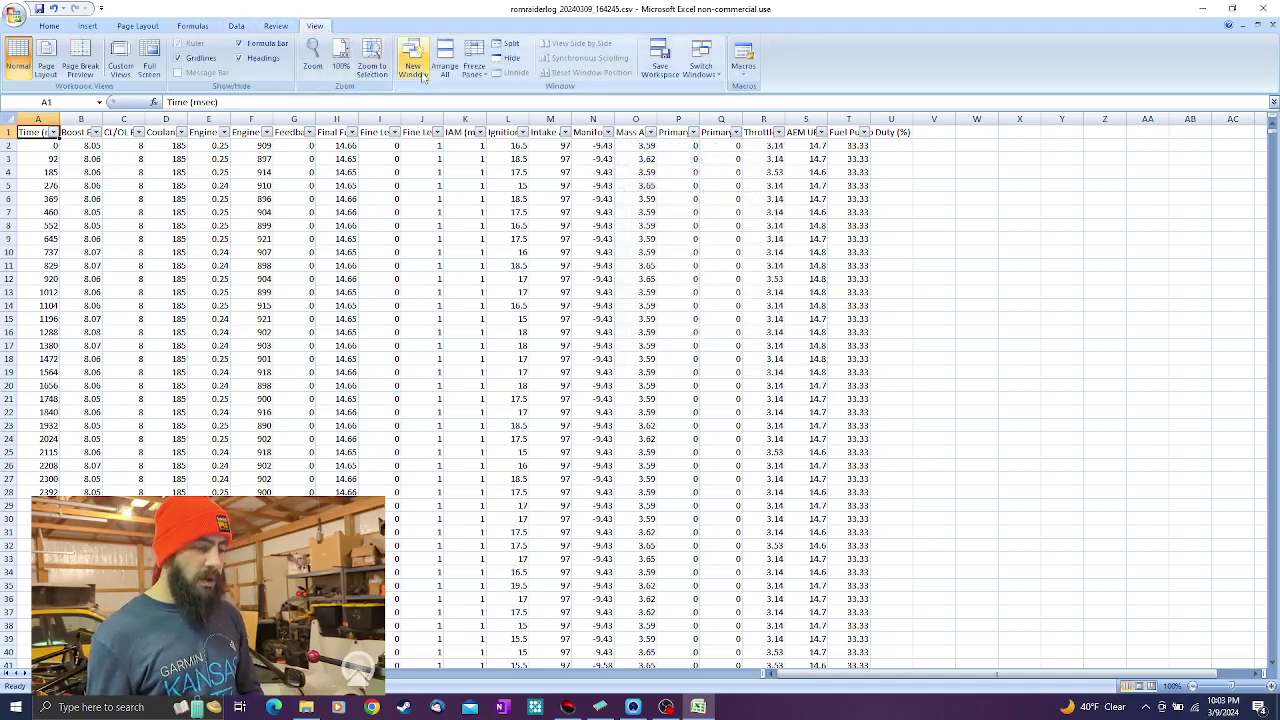
pyautogui.click(474, 68)
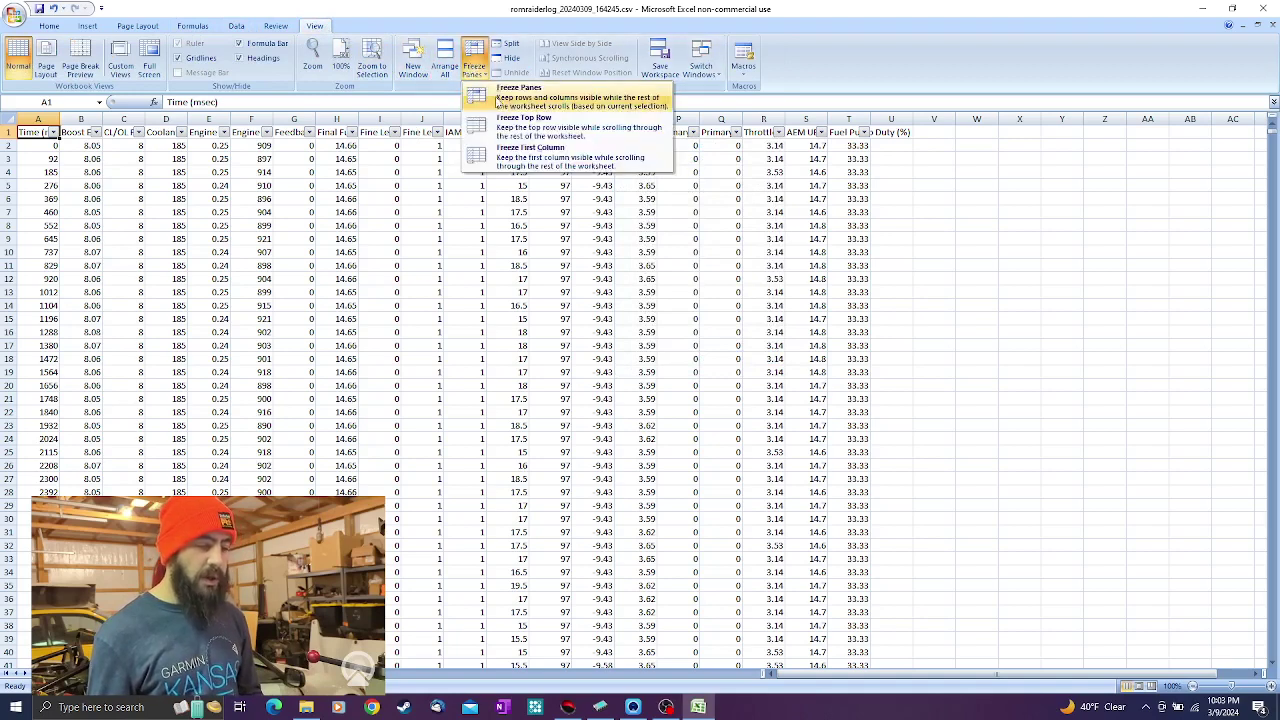
pyautogui.click(525, 122)
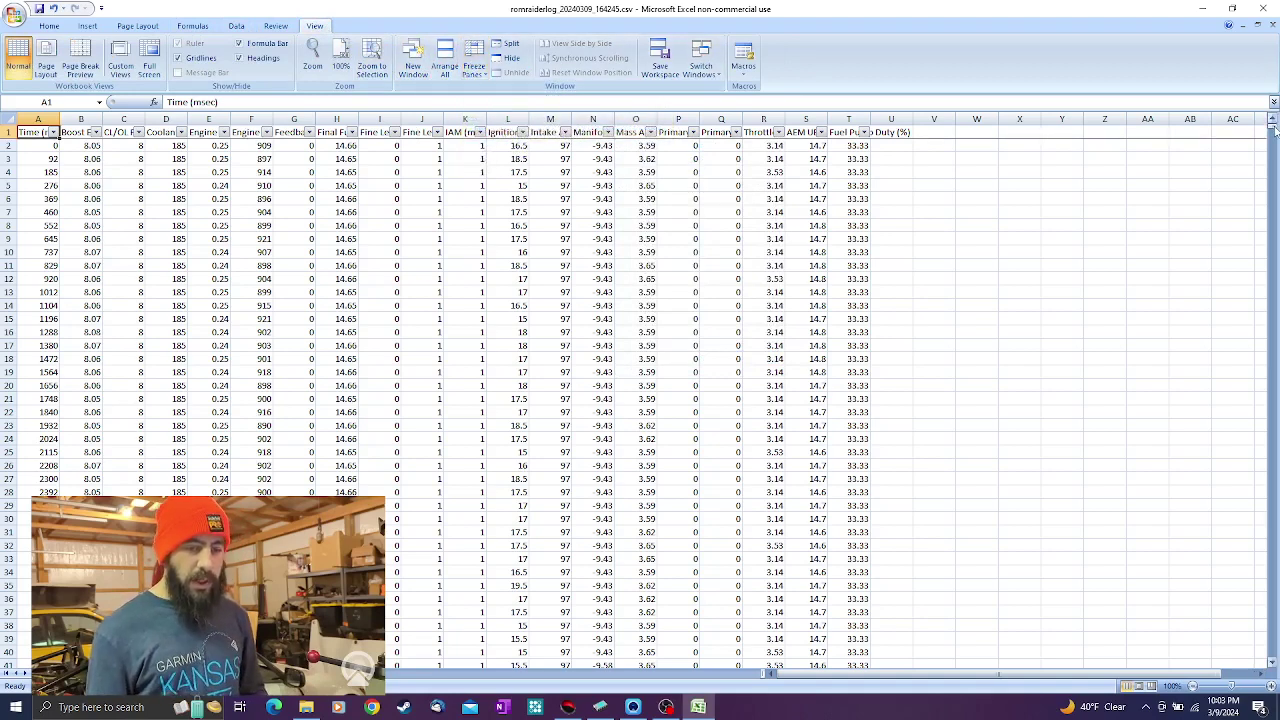
pyautogui.moveTo(1273, 128)
pyautogui.mouseDown()
pyautogui.moveTo(1273, 282)
pyautogui.moveTo(1273, 121)
pyautogui.mouseUp()
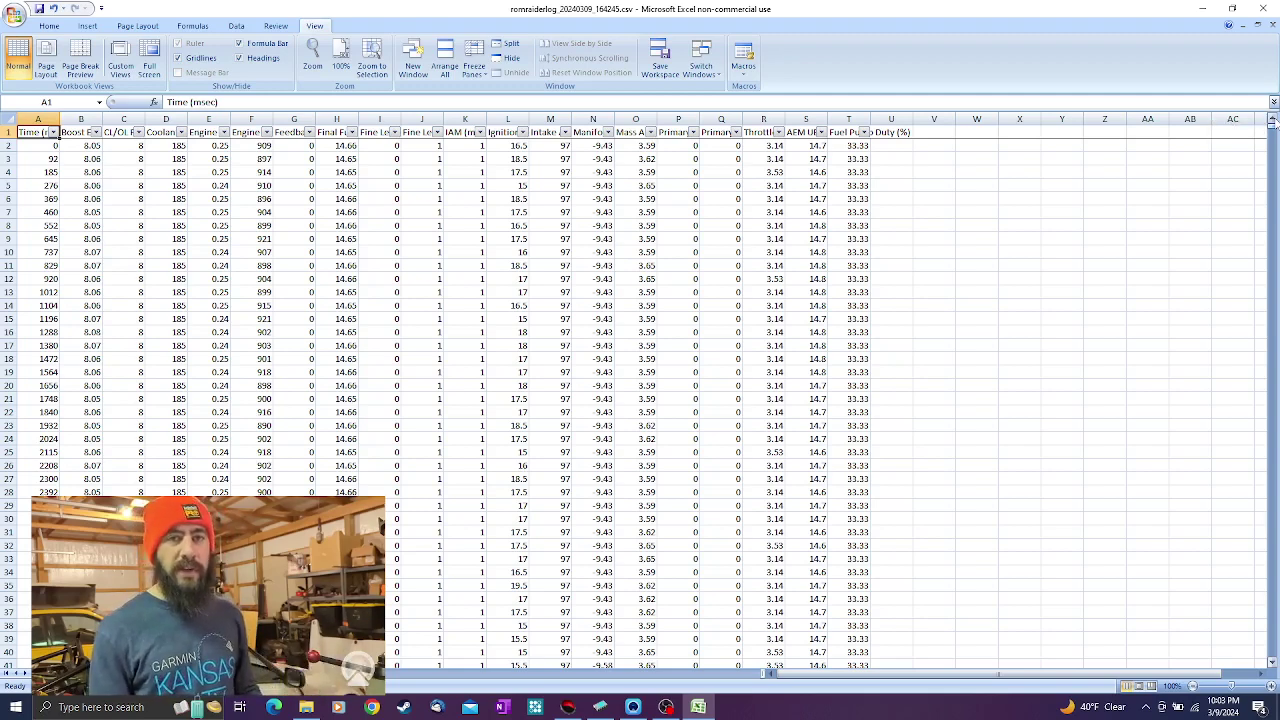
# - Filter the Throttle Opening column to show only rows with a value of 100
pyautogui.click(778, 132)
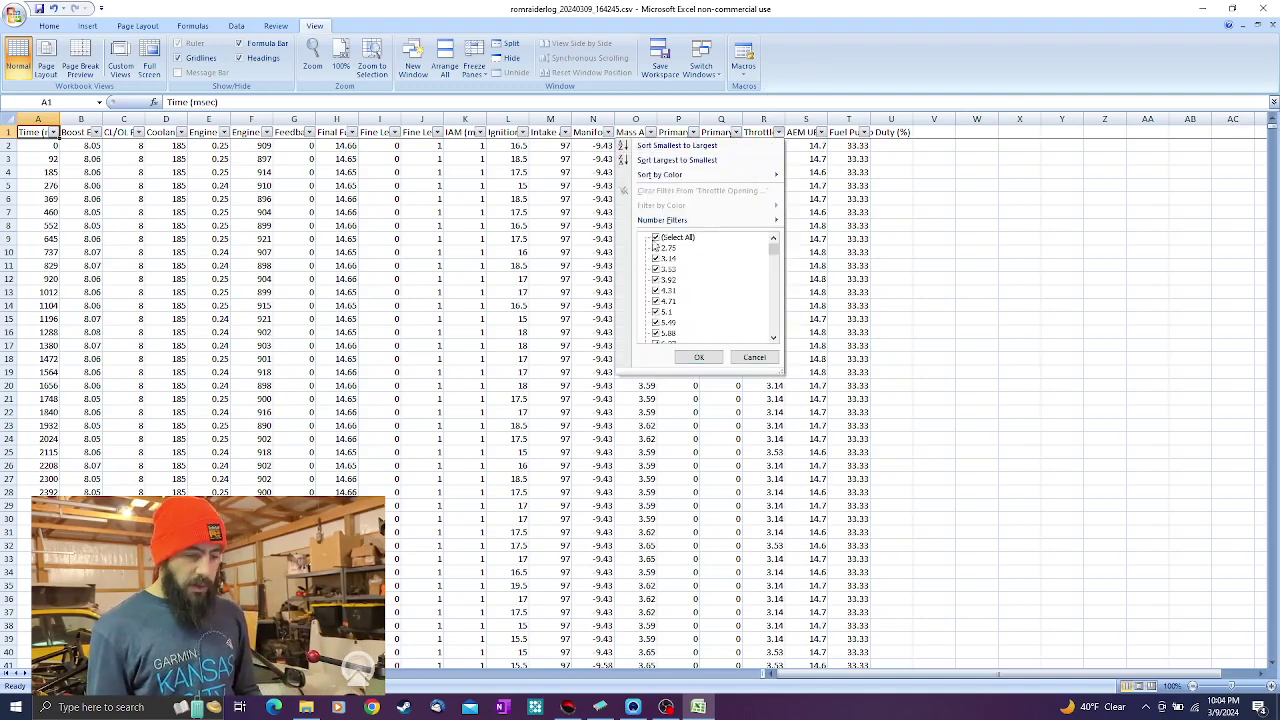
pyautogui.click(657, 238)
pyautogui.moveTo(774, 252); pyautogui.dragTo(774, 328)
pyautogui.click(657, 333)
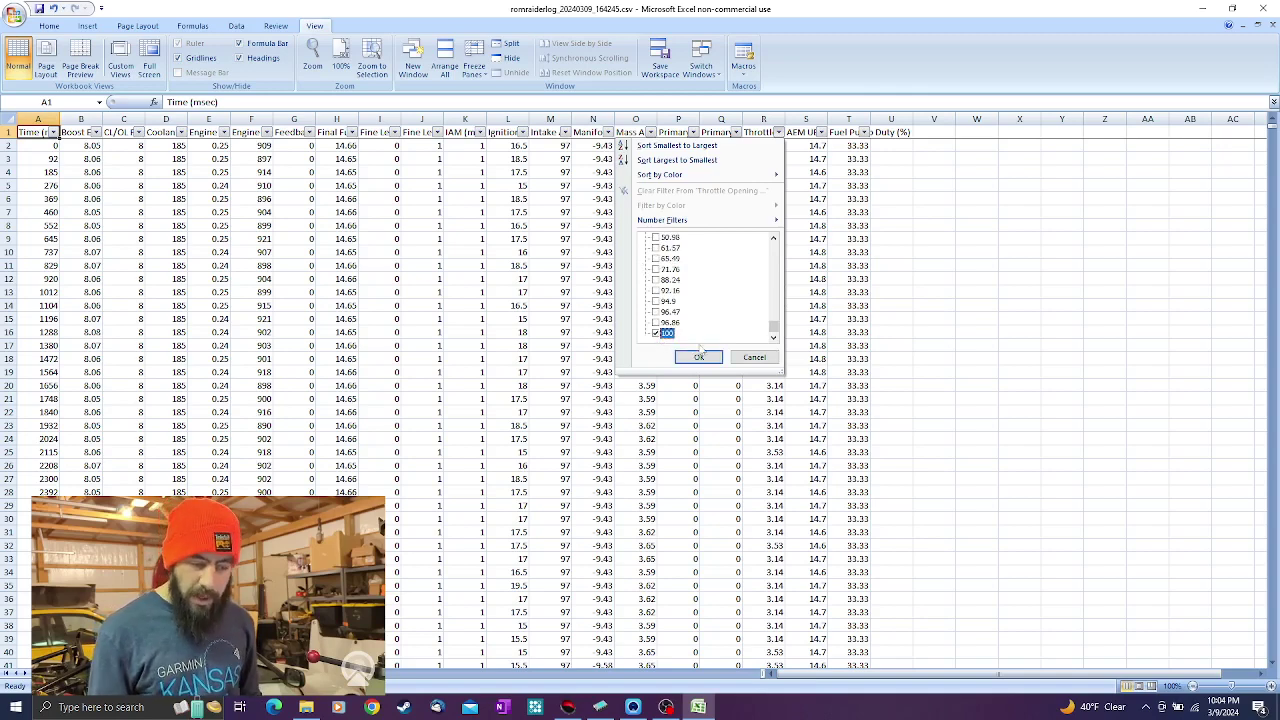
pyautogui.click(699, 357)
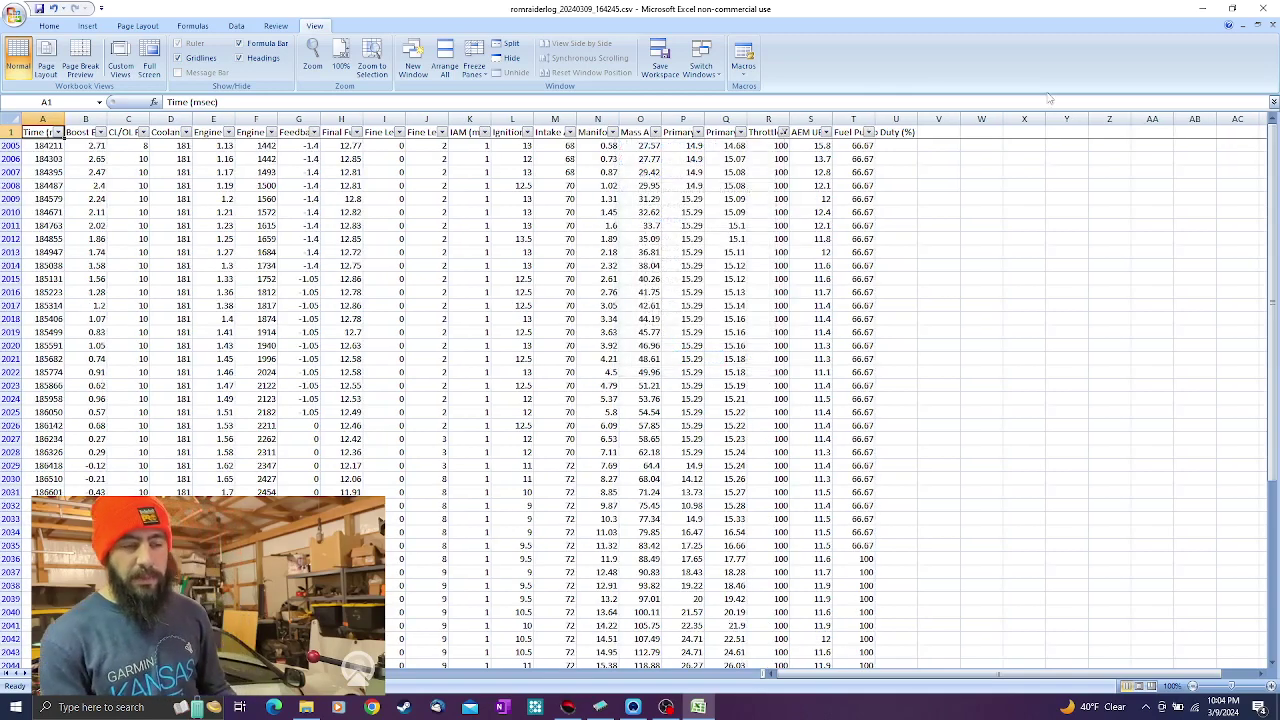
# - Examine the full-throttle rows, using engine speed and time to find where the first pull ends and the next begins
pyautogui.click(717, 200)
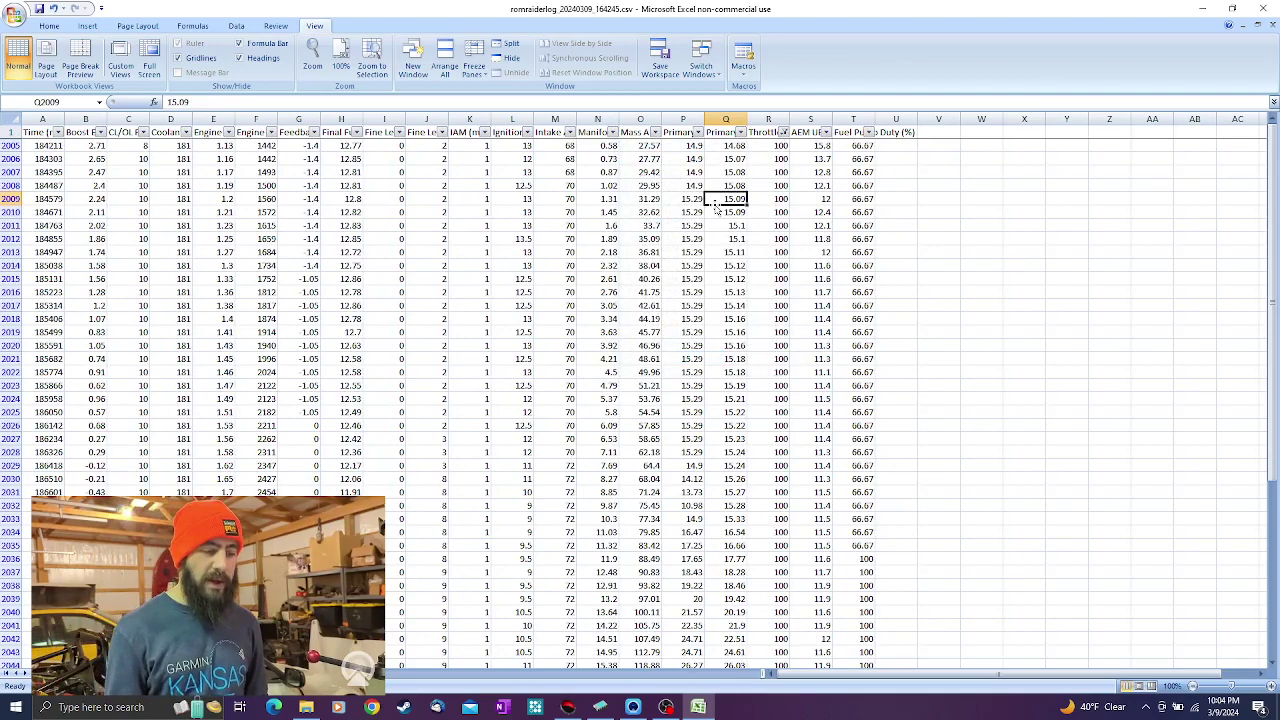
pyautogui.scroll(-1, 716, 206)
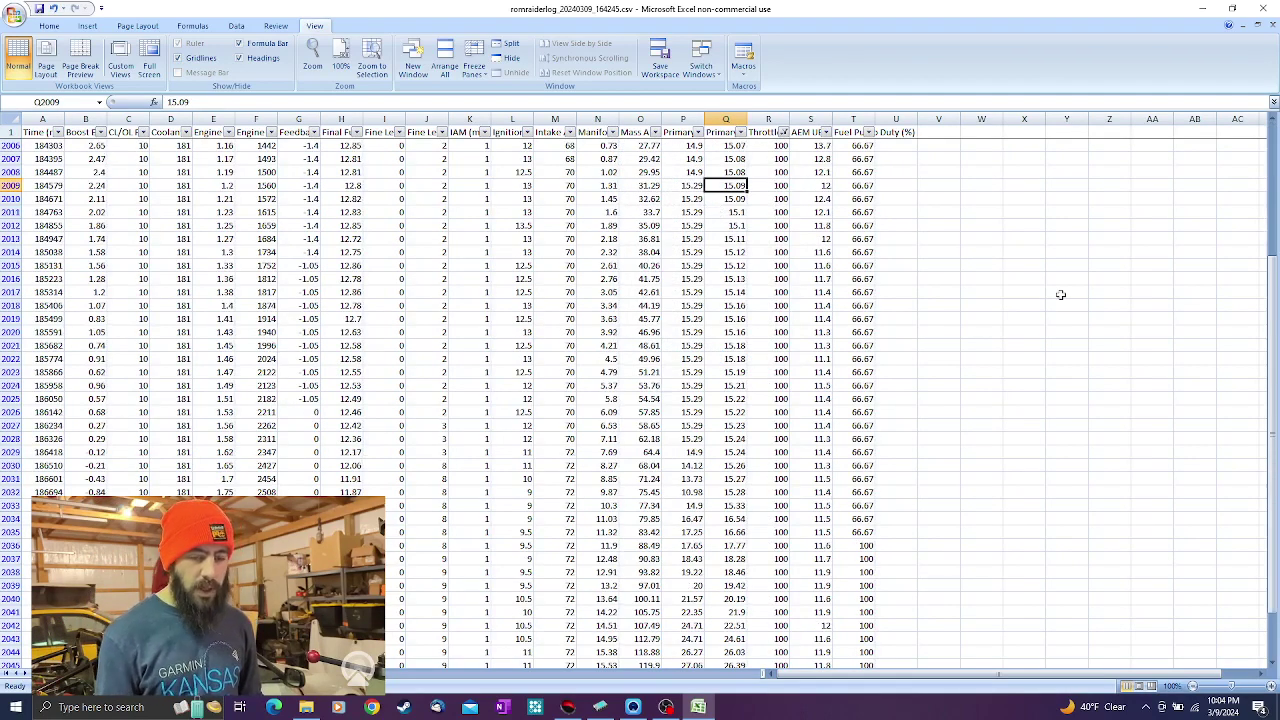
pyautogui.scroll(-4, 1273, 300)
pyautogui.scroll(-7, 1274, 305)
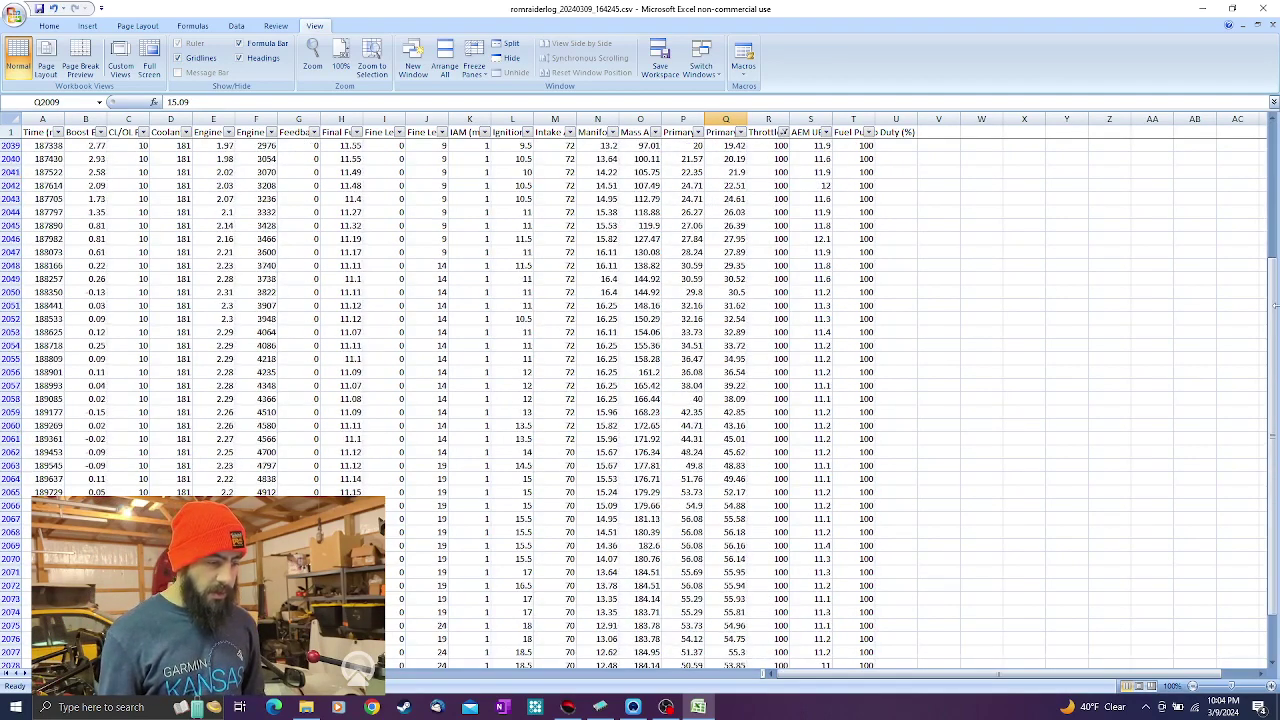
pyautogui.scroll(-9, 1275, 305)
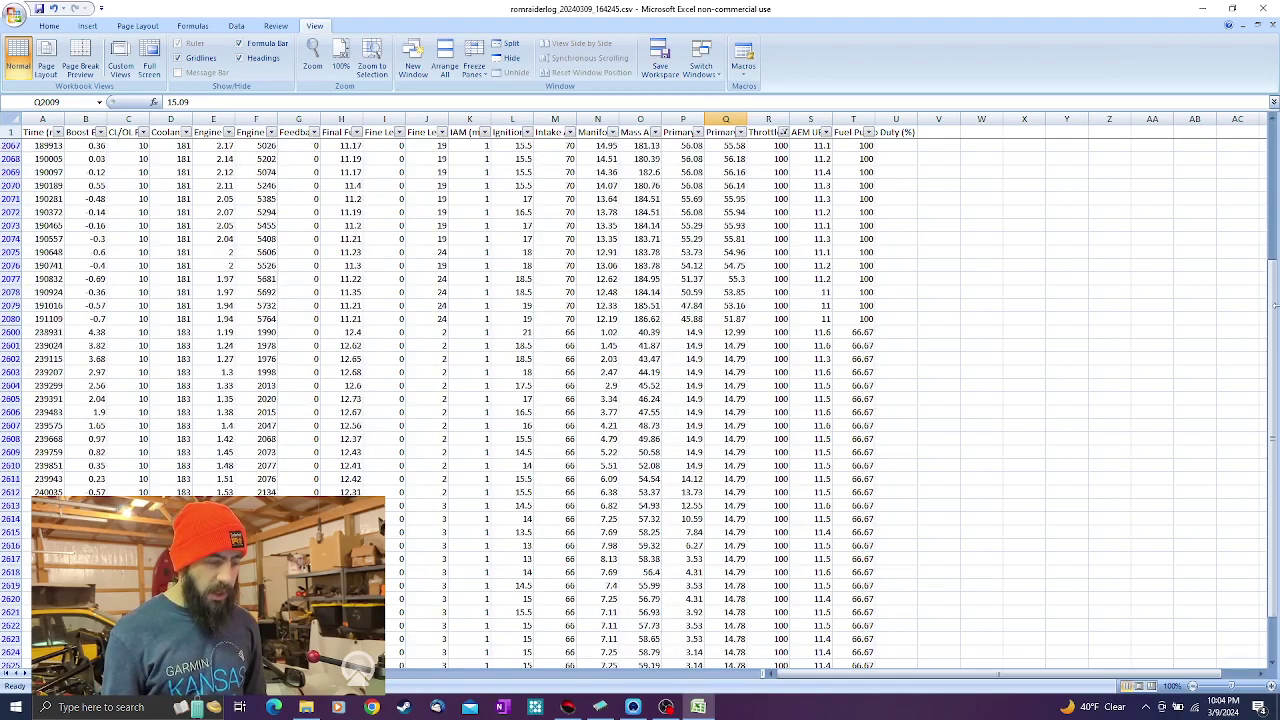
pyautogui.scroll(20, 1275, 305)
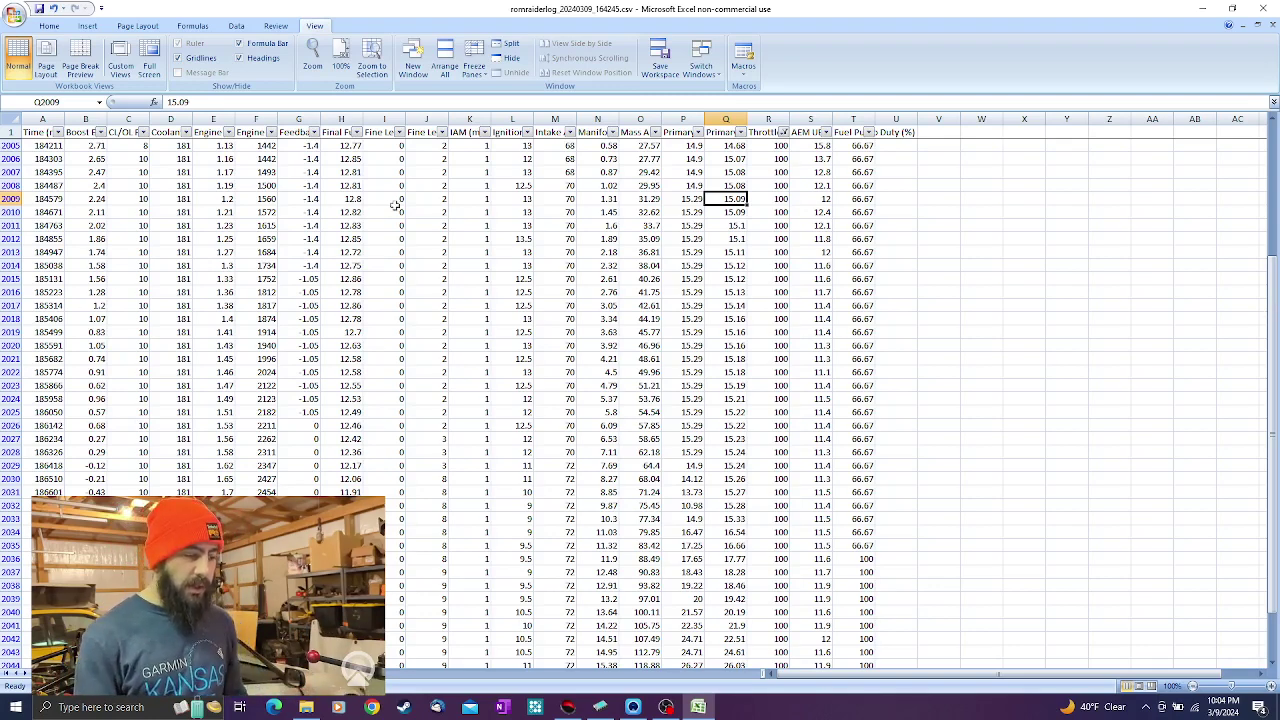
pyautogui.click(268, 145)
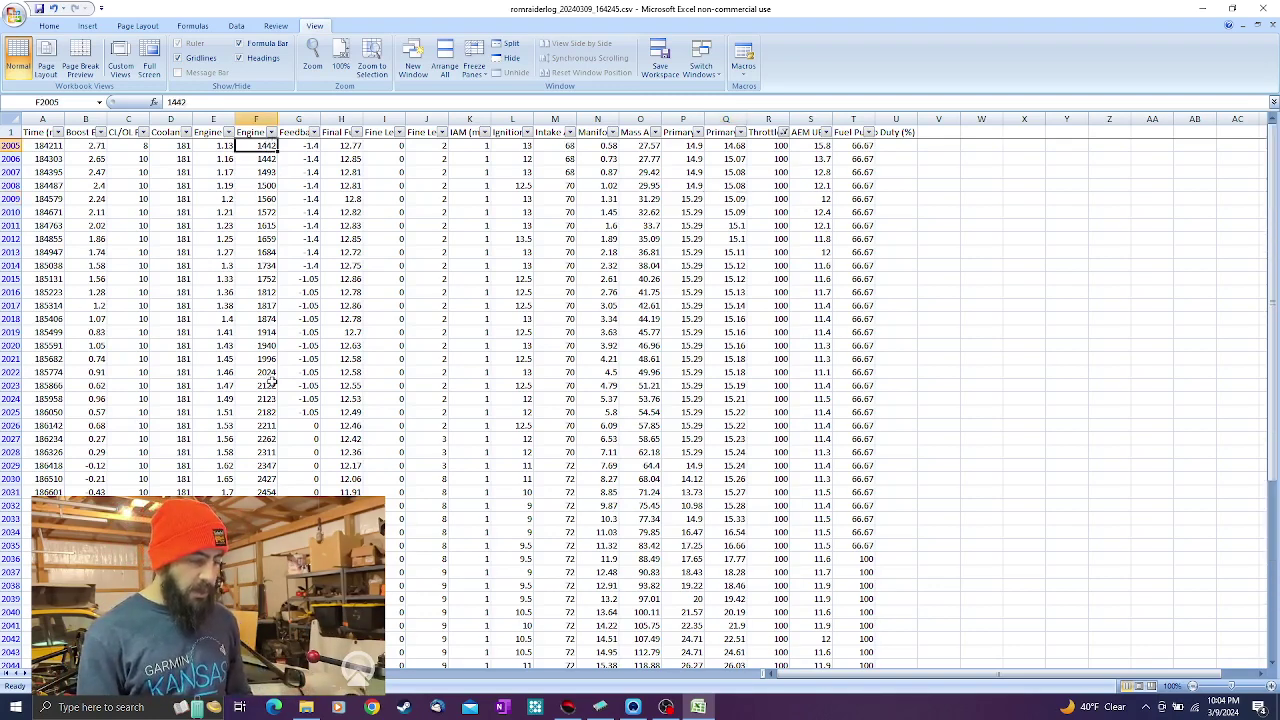
pyautogui.scroll(-14, 271, 380)
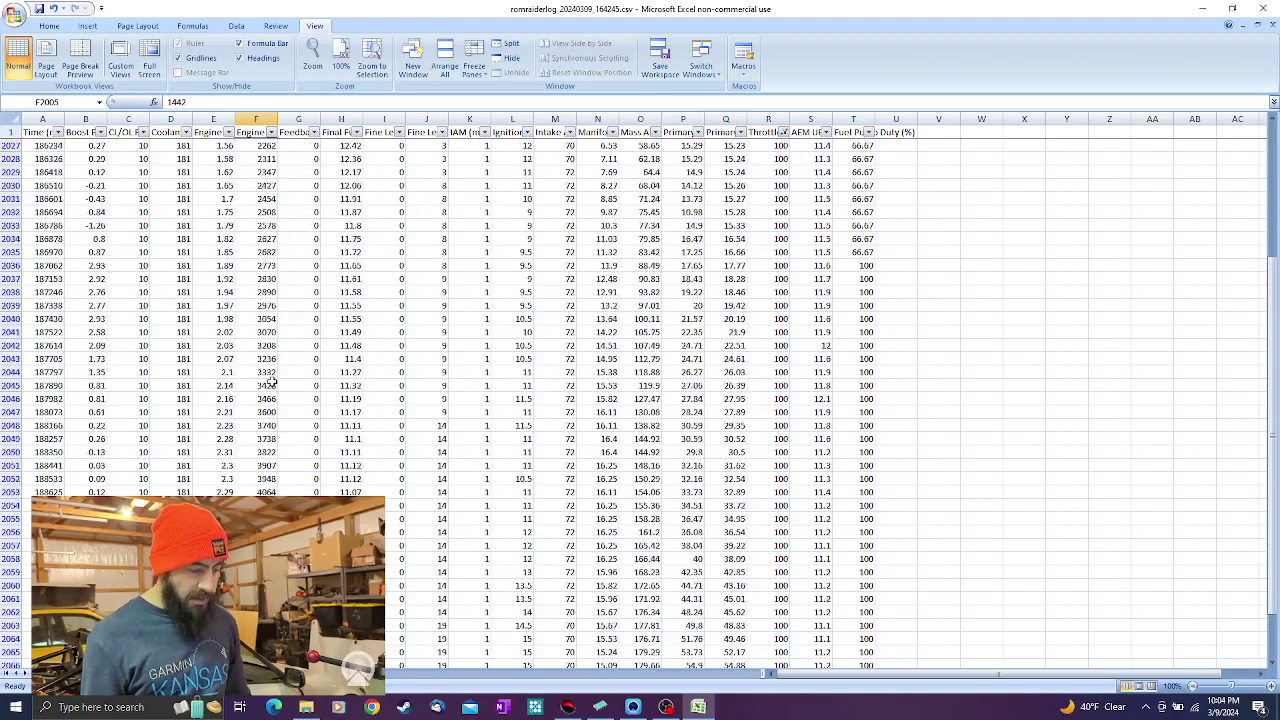
pyautogui.scroll(-3, 271, 380)
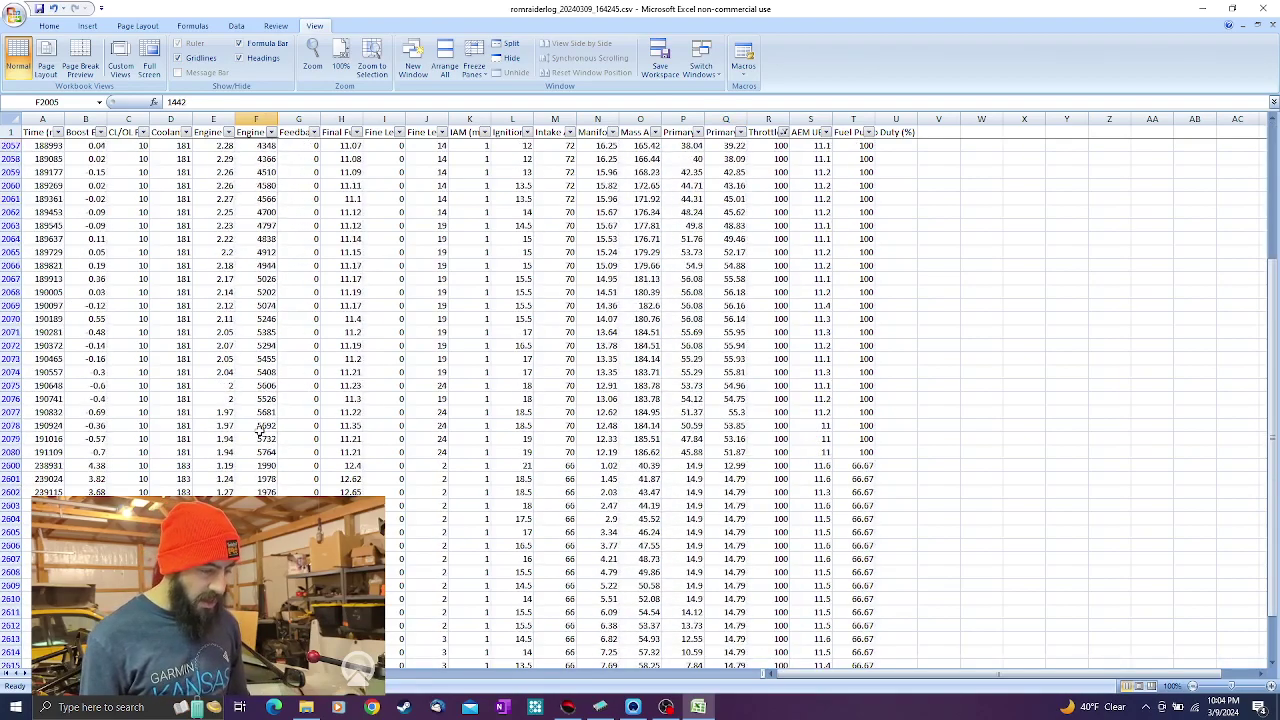
pyautogui.click(262, 465)
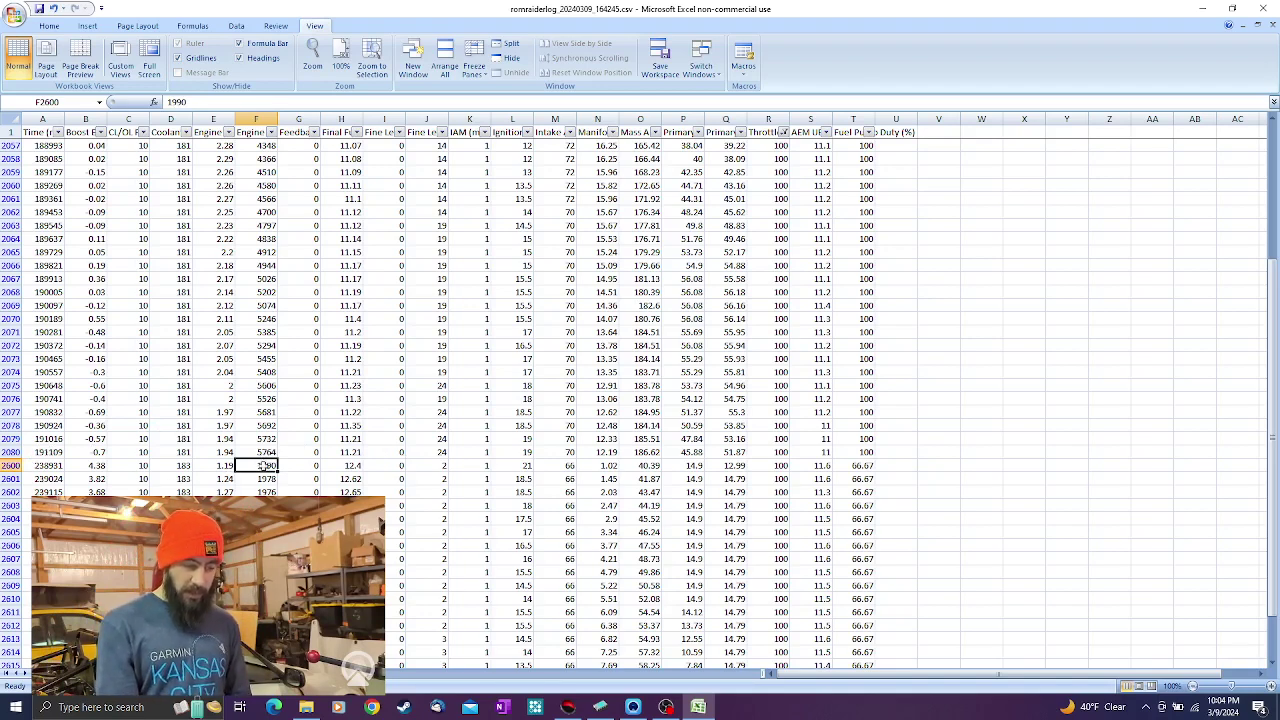
pyautogui.moveTo(40, 452); pyautogui.dragTo(45, 466)
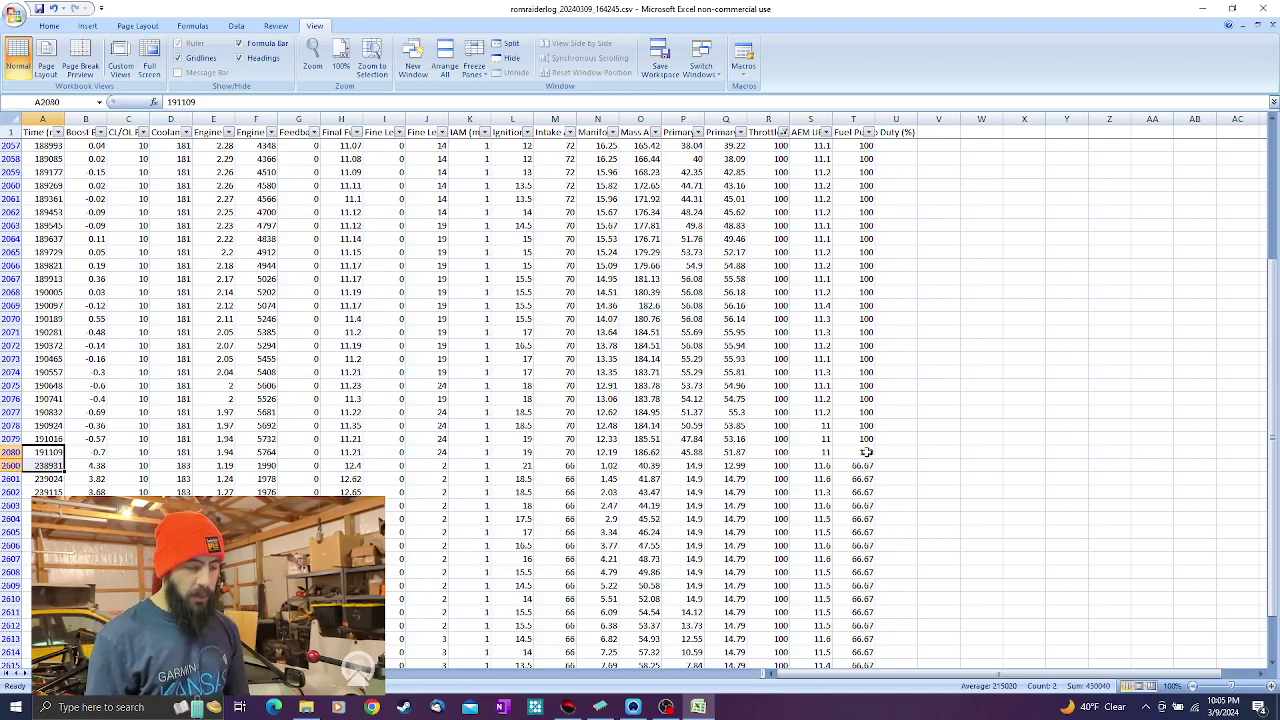
# - Copy the header and first-pull rows through row 2080, columns A to T, and paste them into a new blank workbook
pyautogui.moveTo(866, 452); pyautogui.dragTo(44, 131)
pyautogui.hotkey('ctrl', 'c')
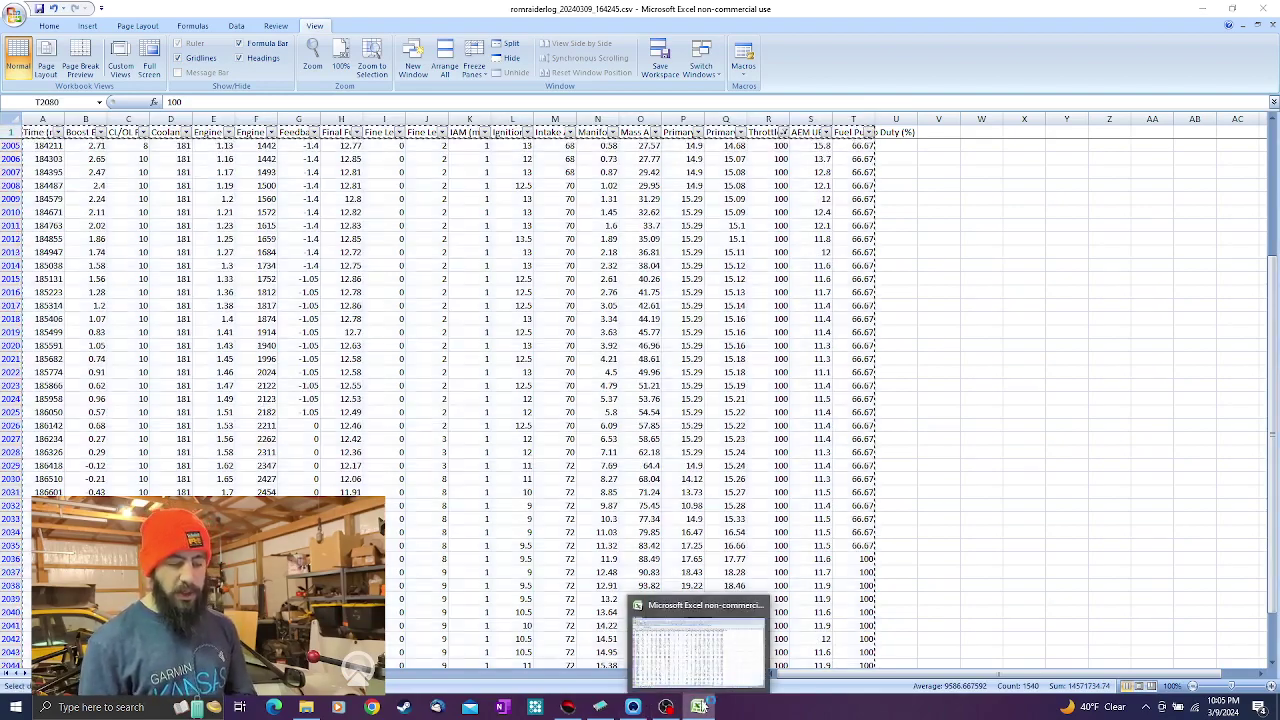
pyautogui.middleClick(700, 707)
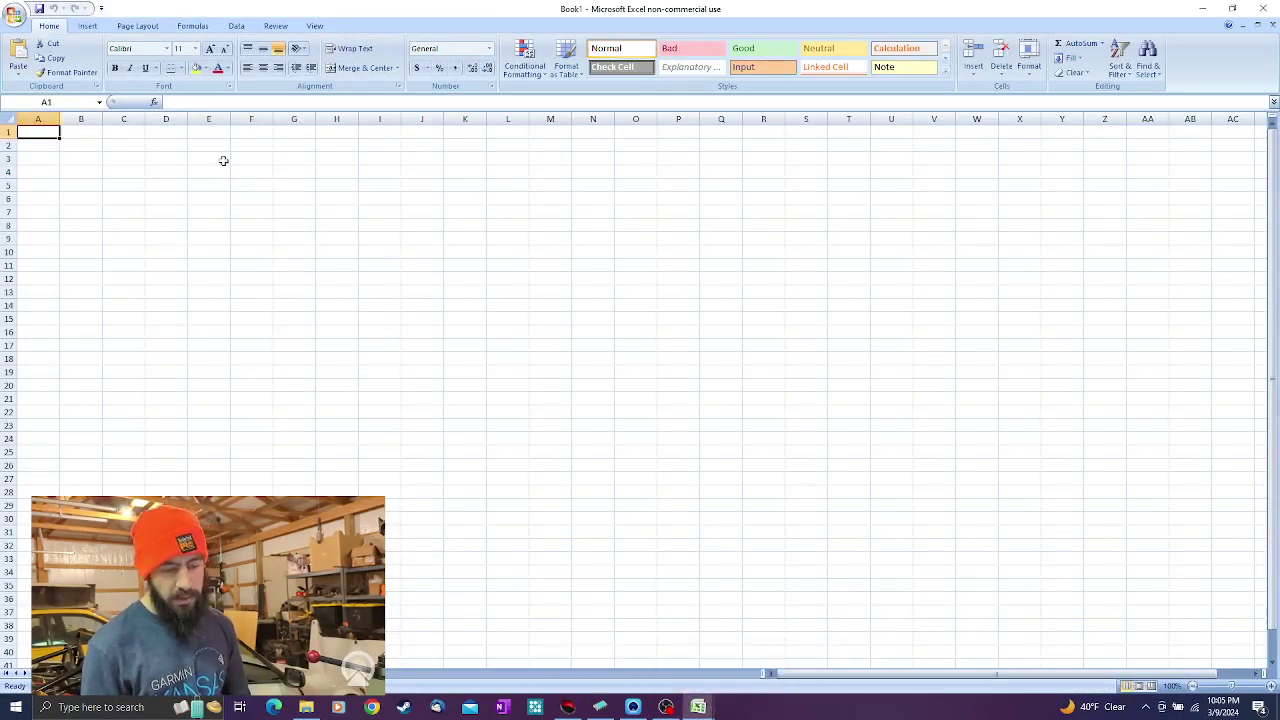
pyautogui.hotkey('ctrl', 'v')
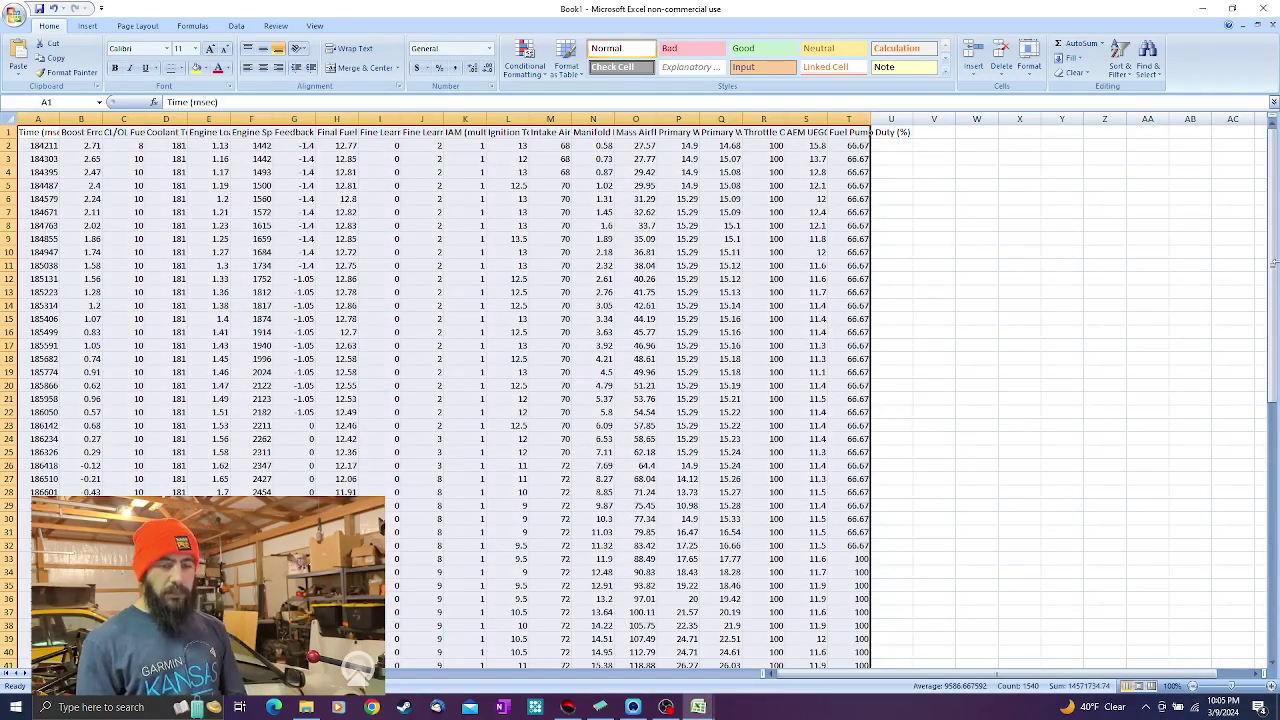
pyautogui.moveTo(1272, 270)
pyautogui.mouseDown()
pyautogui.moveTo(1275, 626)
pyautogui.moveTo(1275, 245)
pyautogui.mouseUp()
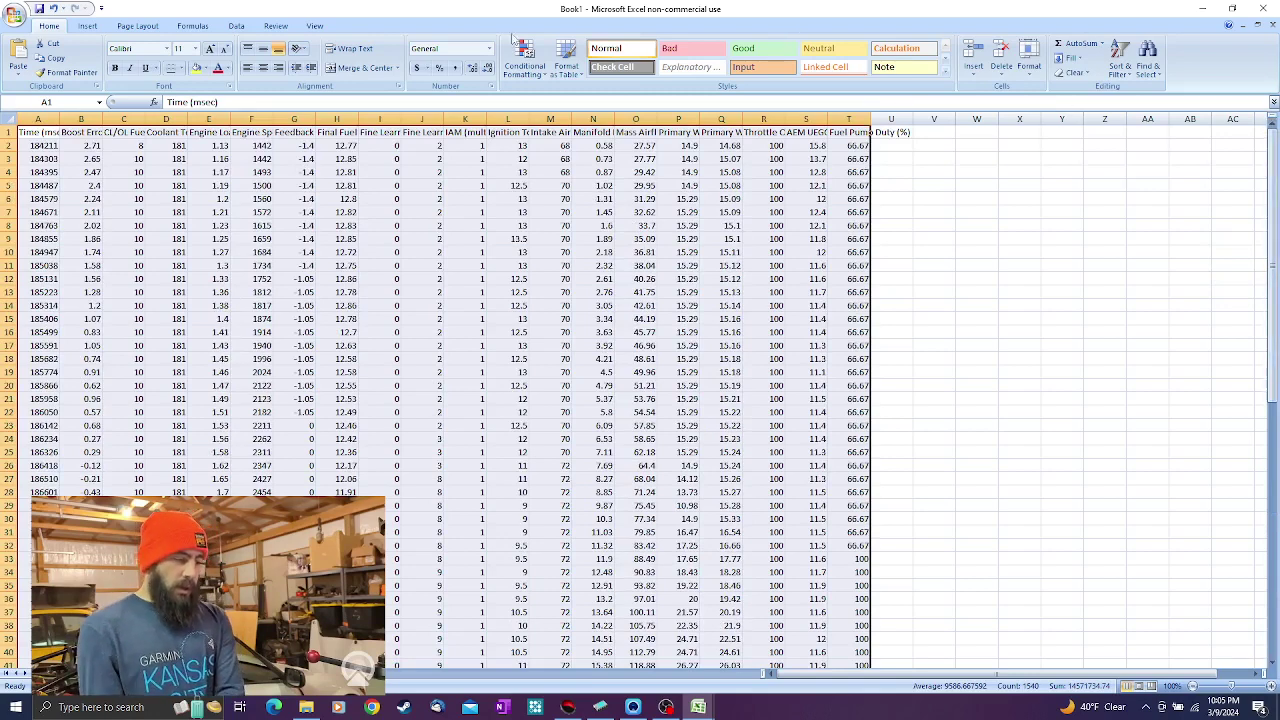
pyautogui.click(183, 172)
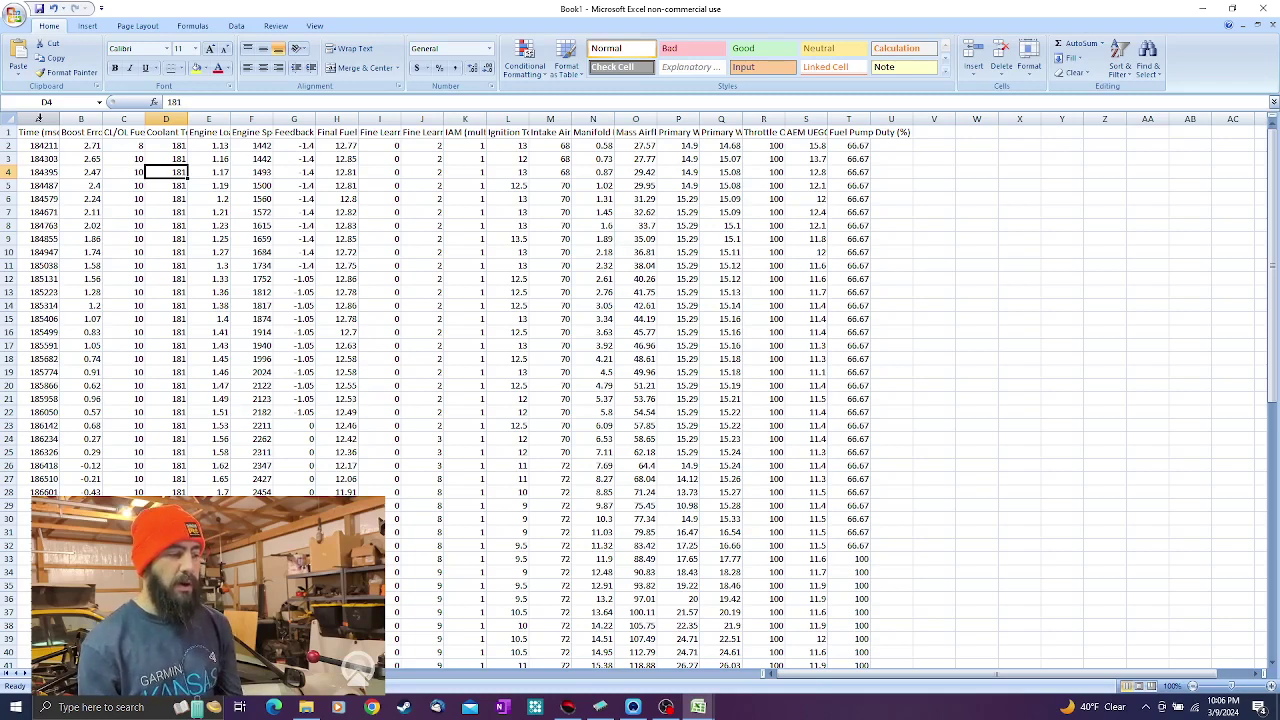
# - Insert a smooth-line scatter chart with markers from the Time, Boost Error, Engine Speed, Manifold Relative Pressure and both Primary Wastegate Duty columns
pyautogui.click(38, 118)
pyautogui.keyDown('ctrl'); pyautogui.click(91, 119); pyautogui.keyUp('ctrl')
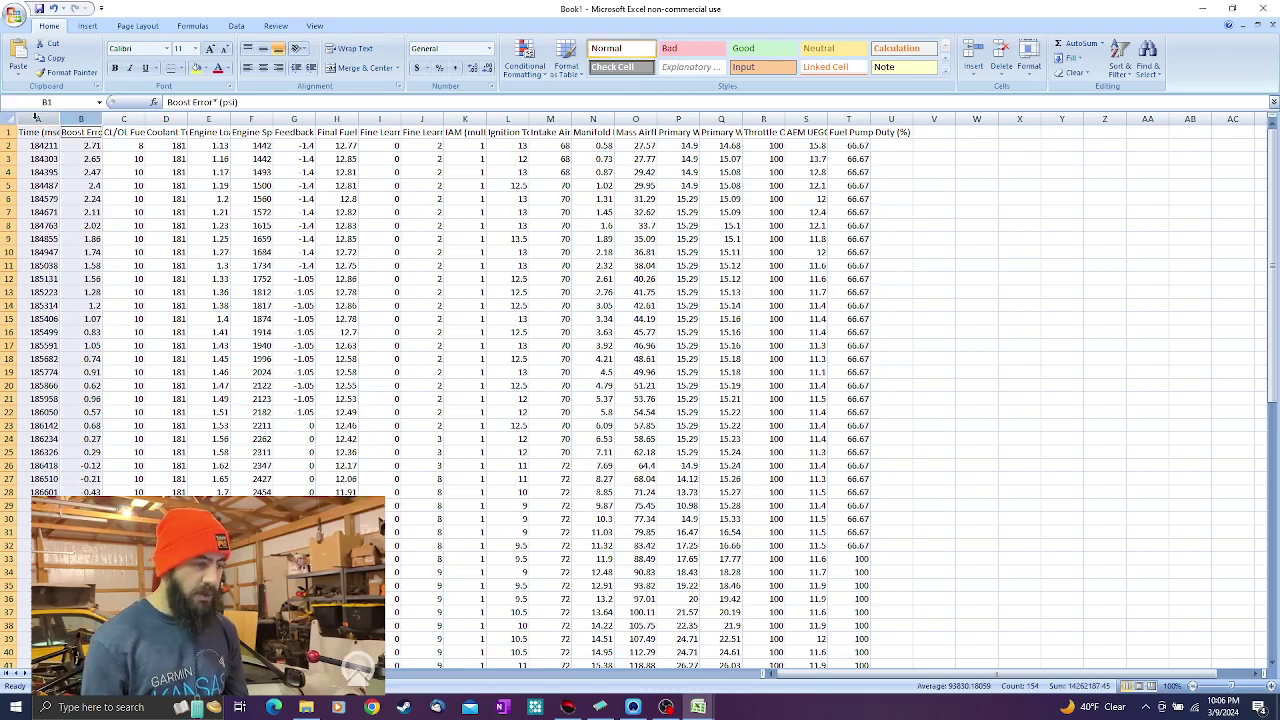
pyautogui.click(35, 119)
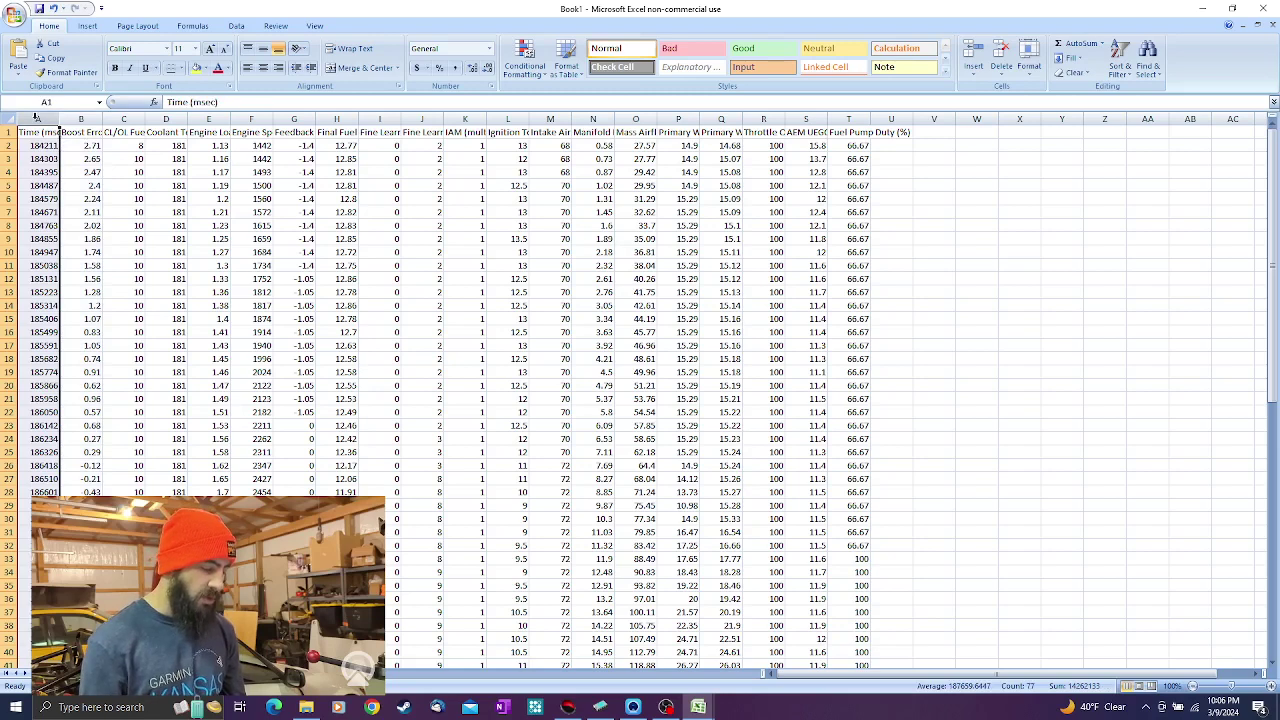
pyautogui.keyDown('ctrl'); pyautogui.click(88, 118); pyautogui.keyUp('ctrl')
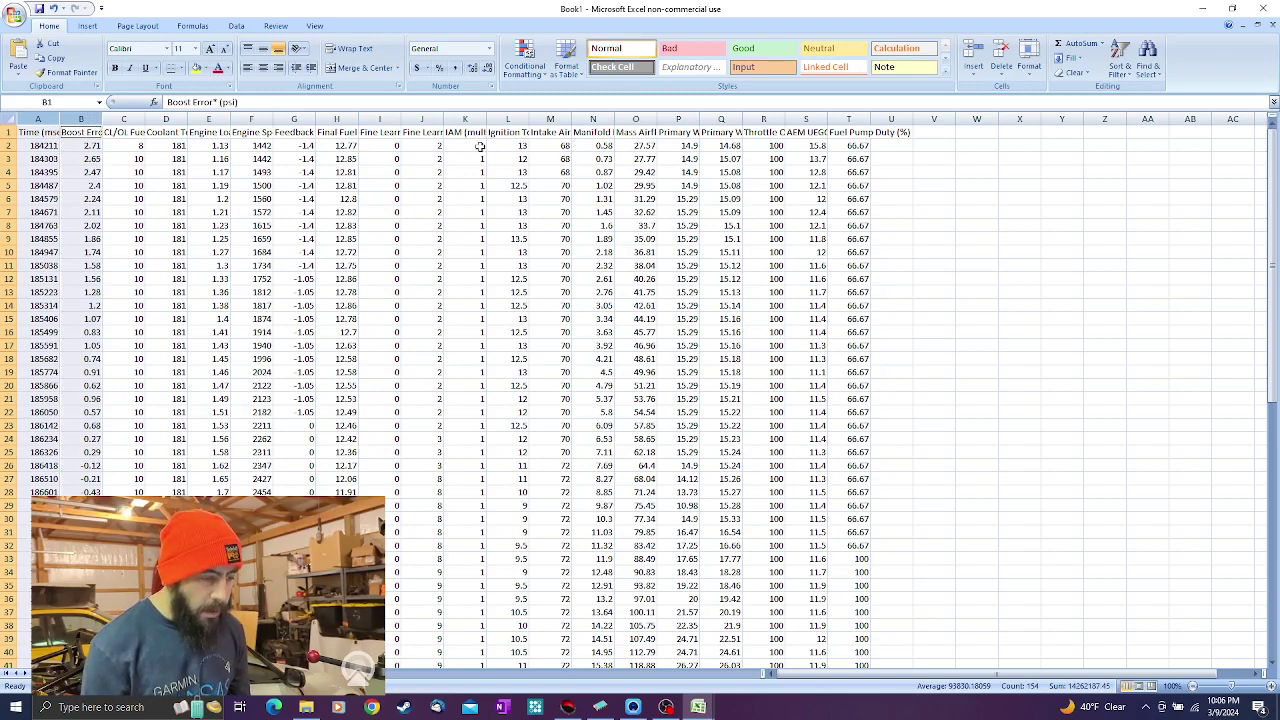
pyautogui.keyDown('ctrl'); pyautogui.click(253, 119); pyautogui.keyUp('ctrl')
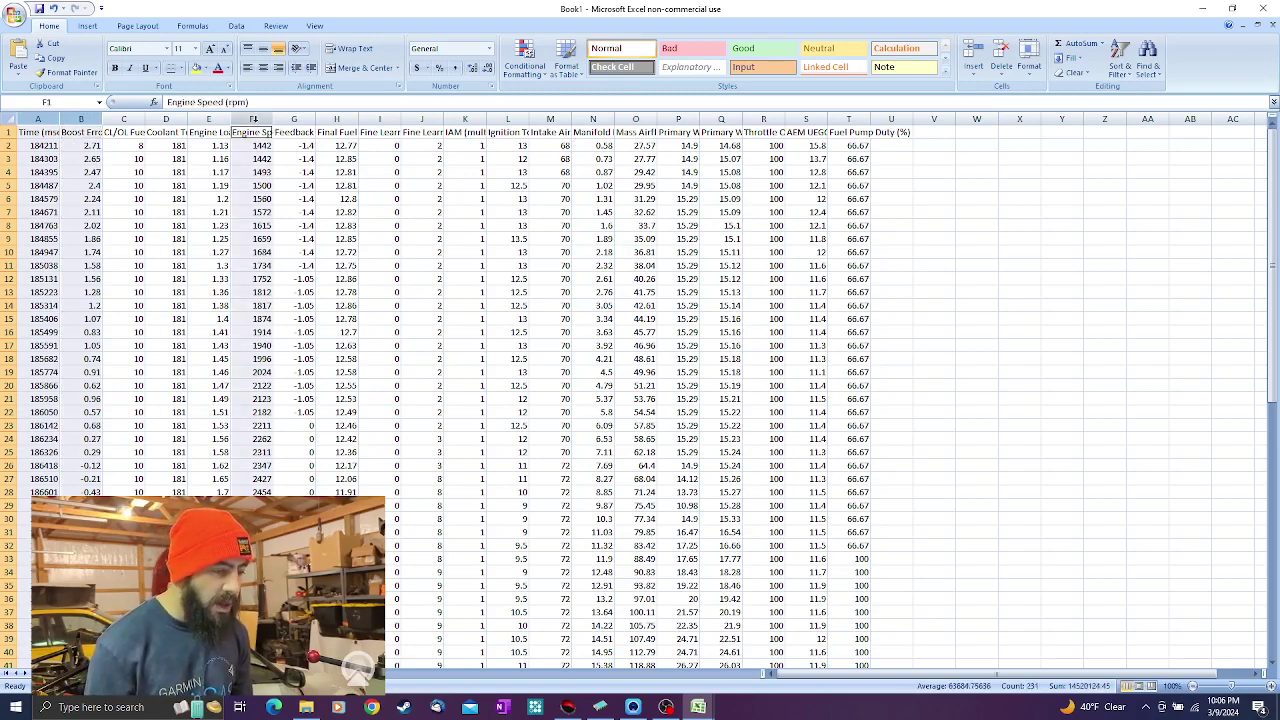
pyautogui.keyDown('ctrl'); pyautogui.click(594, 119); pyautogui.keyUp('ctrl')
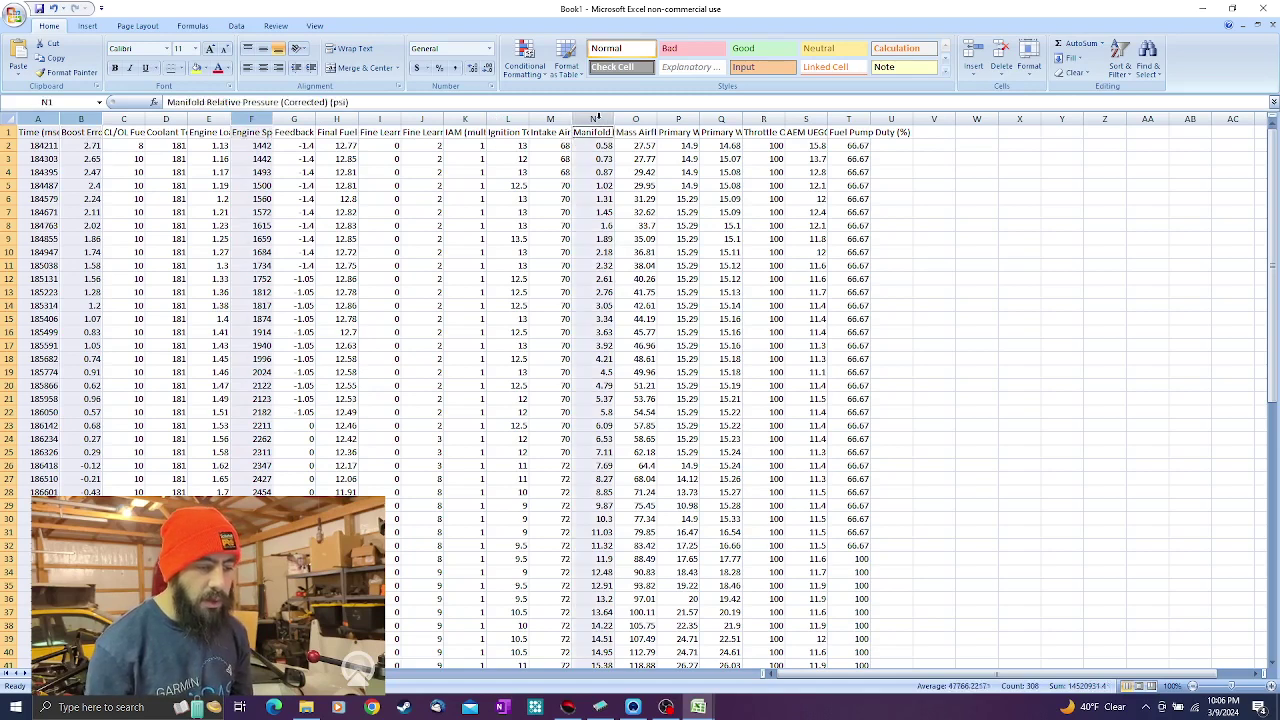
pyautogui.keyDown('ctrl'); pyautogui.click(680, 119); pyautogui.keyUp('ctrl')
pyautogui.keyDown('ctrl'); pyautogui.click(722, 119); pyautogui.keyUp('ctrl')
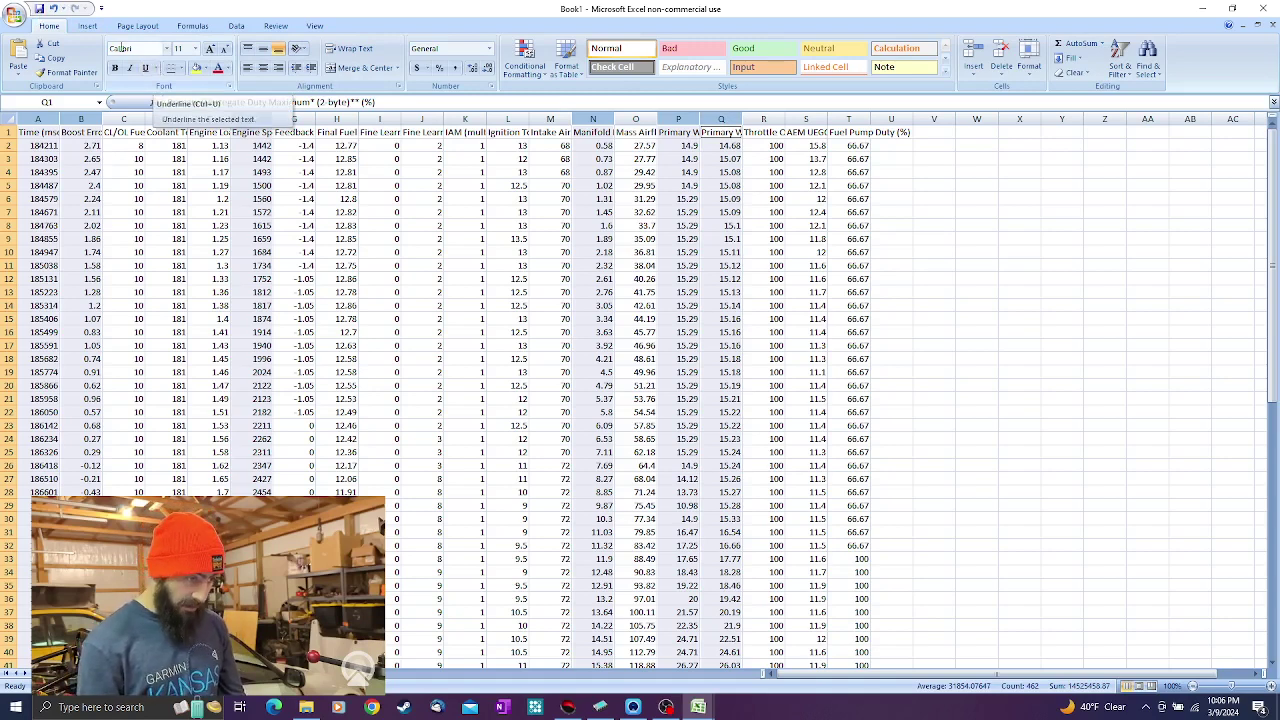
pyautogui.click(87, 26)
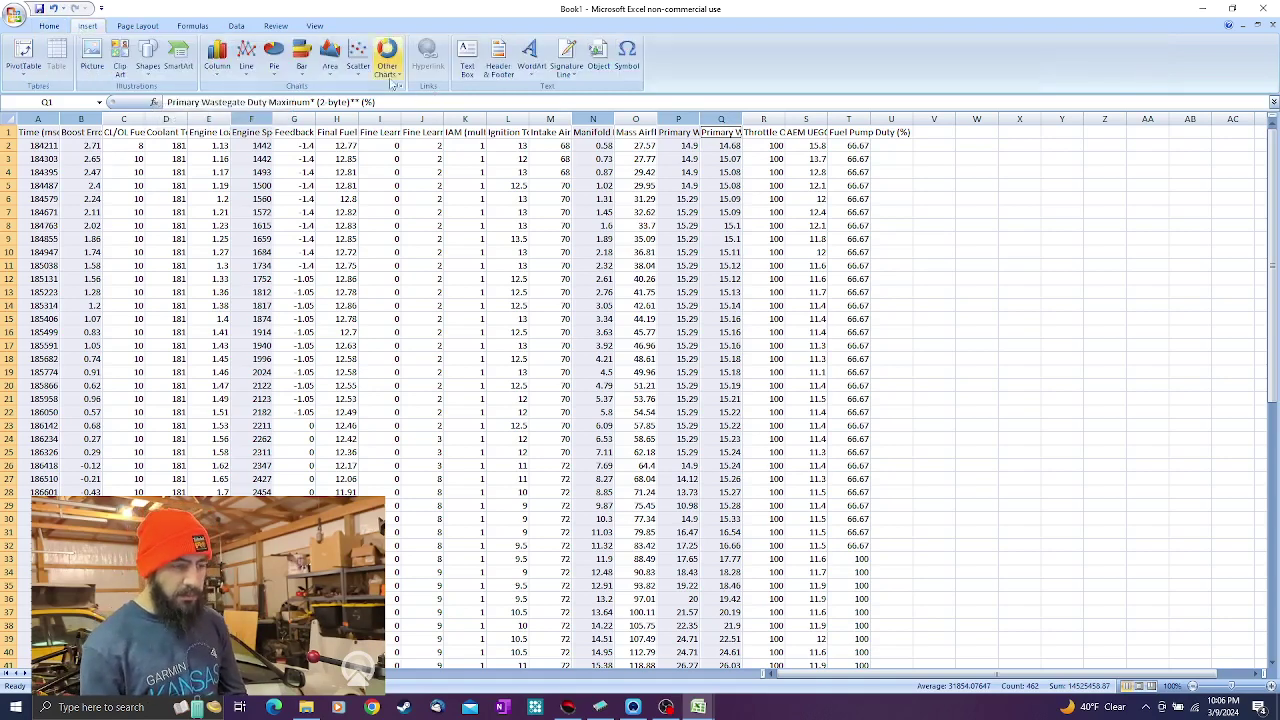
pyautogui.click(330, 56)
pyautogui.click(358, 60)
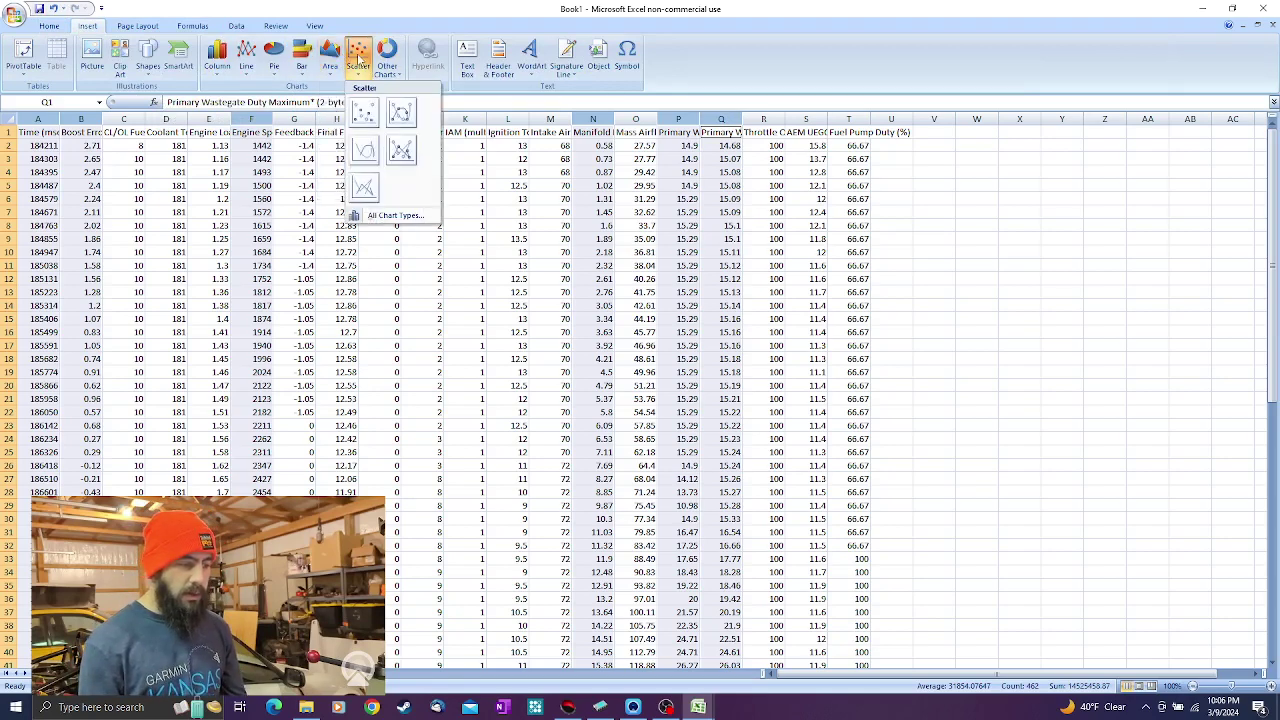
pyautogui.click(400, 113)
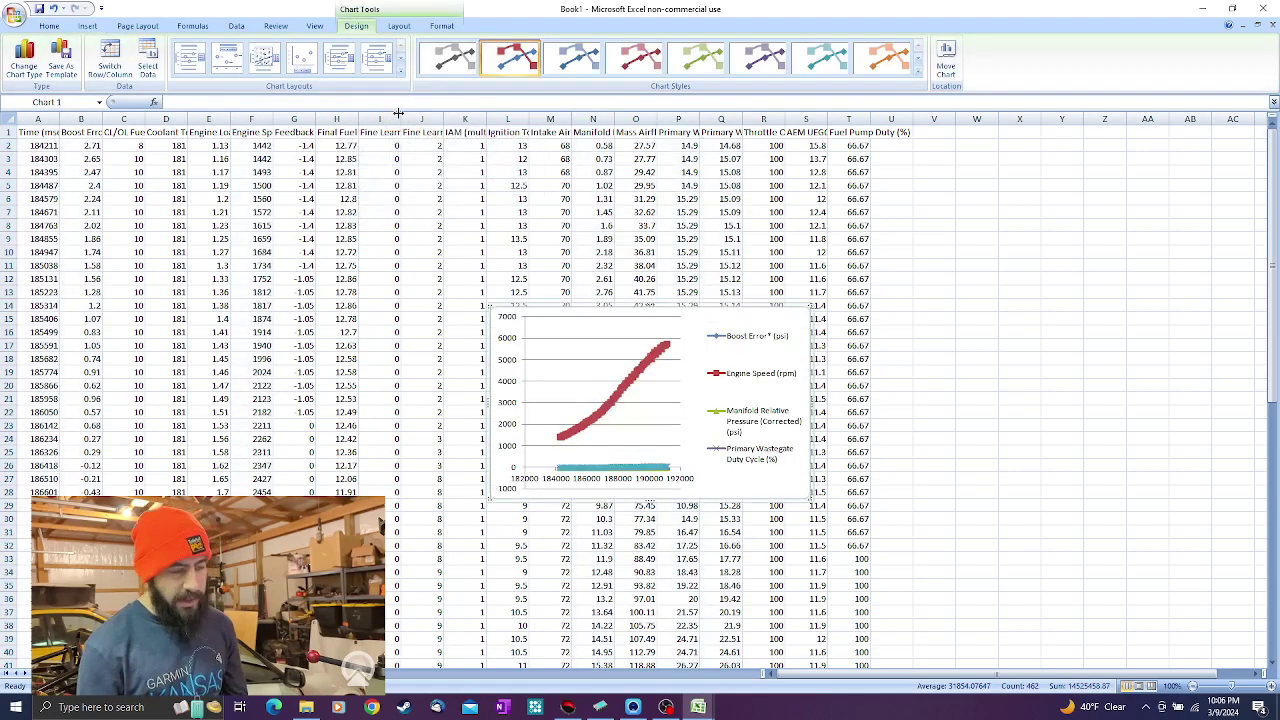
# - Move the scatter chart to its own new sheet, Chart1
pyautogui.rightClick(735, 322)
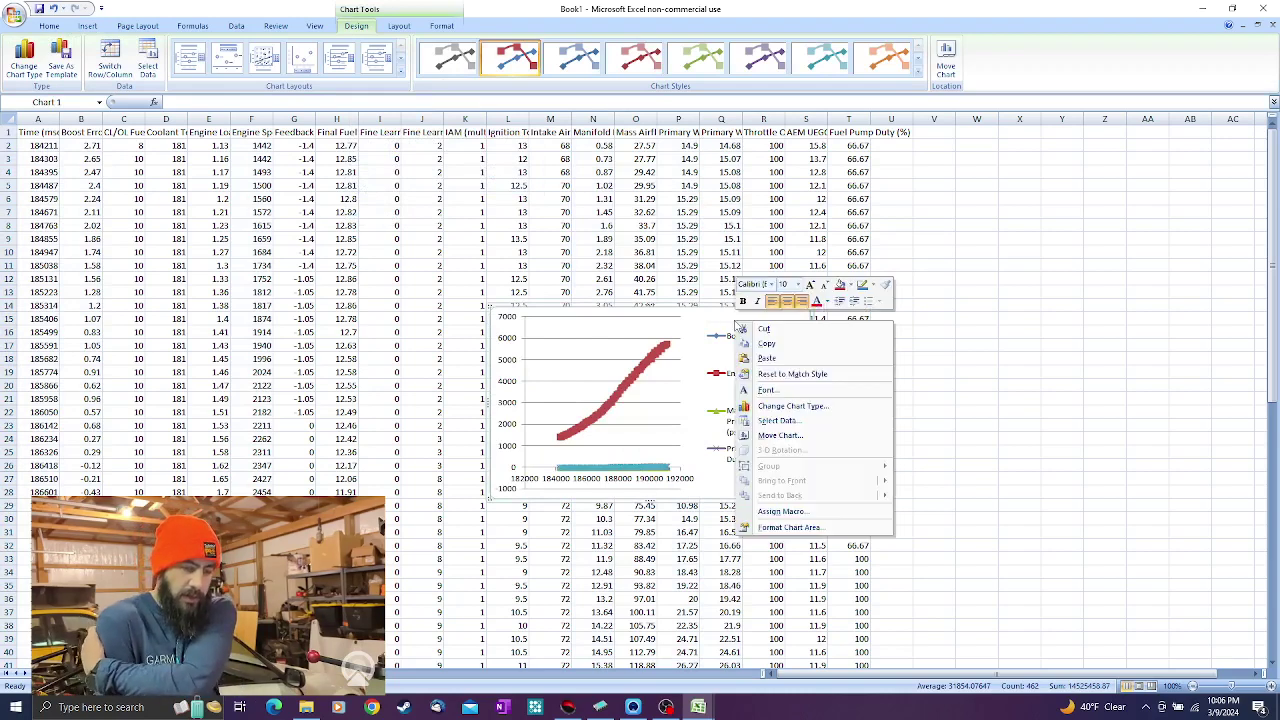
pyautogui.click(779, 436)
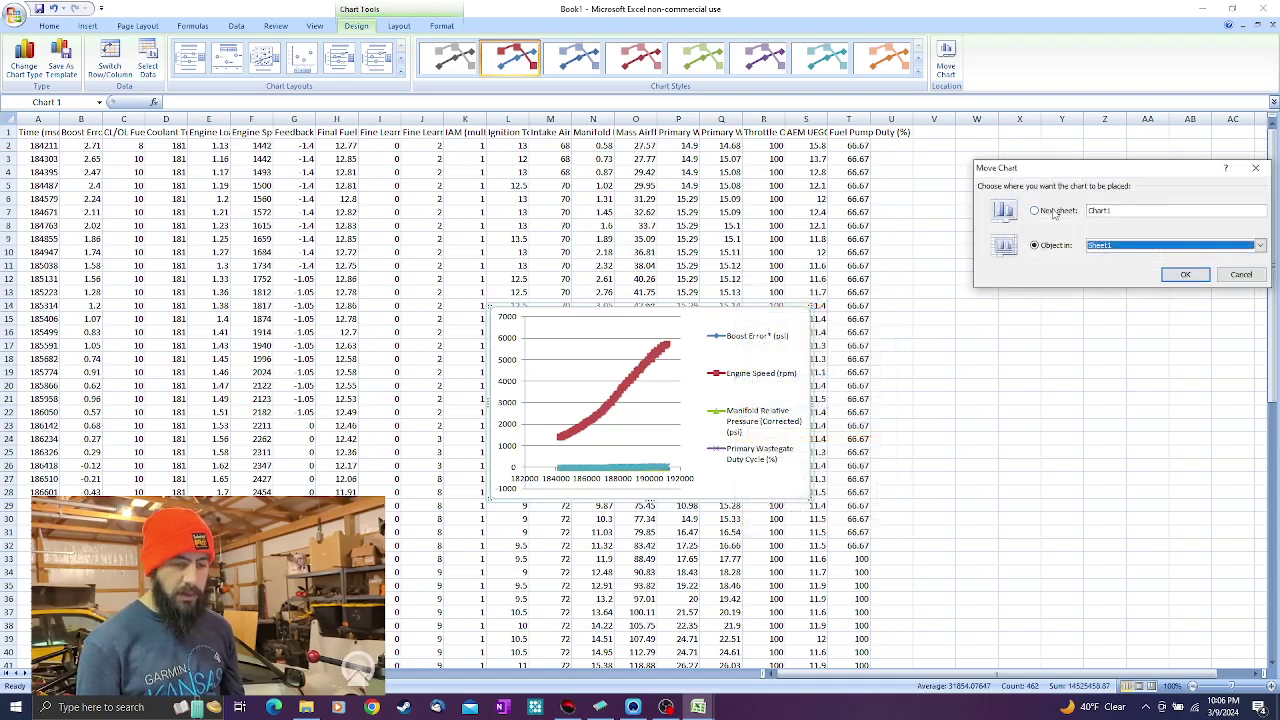
pyautogui.click(1185, 274)
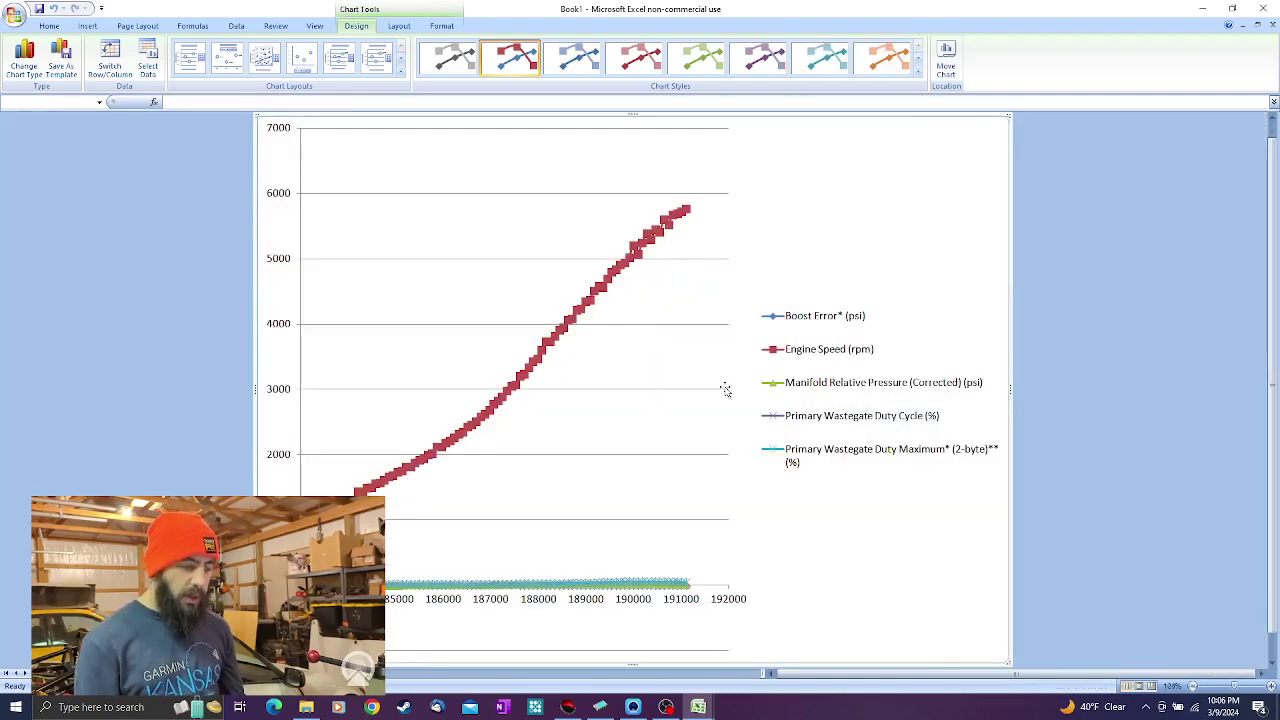
# - Plot the Engine Speed series on the secondary axis
pyautogui.rightClick(604, 285)
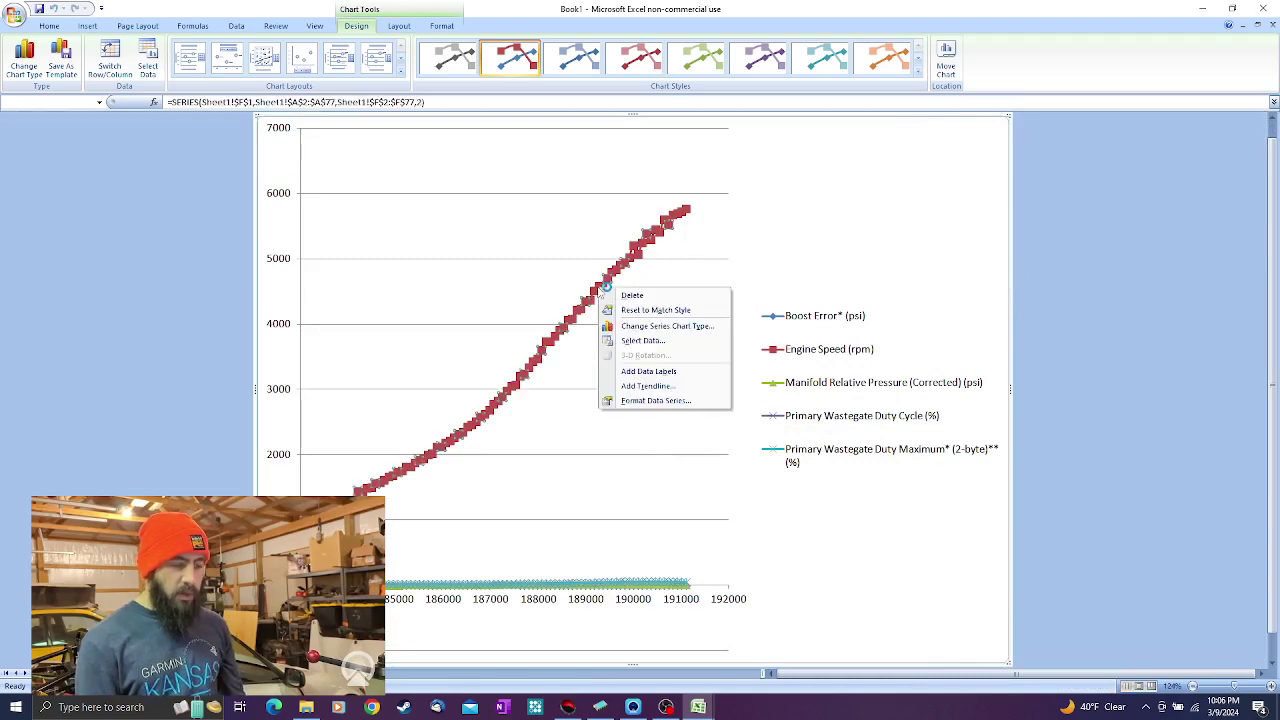
pyautogui.click(651, 400)
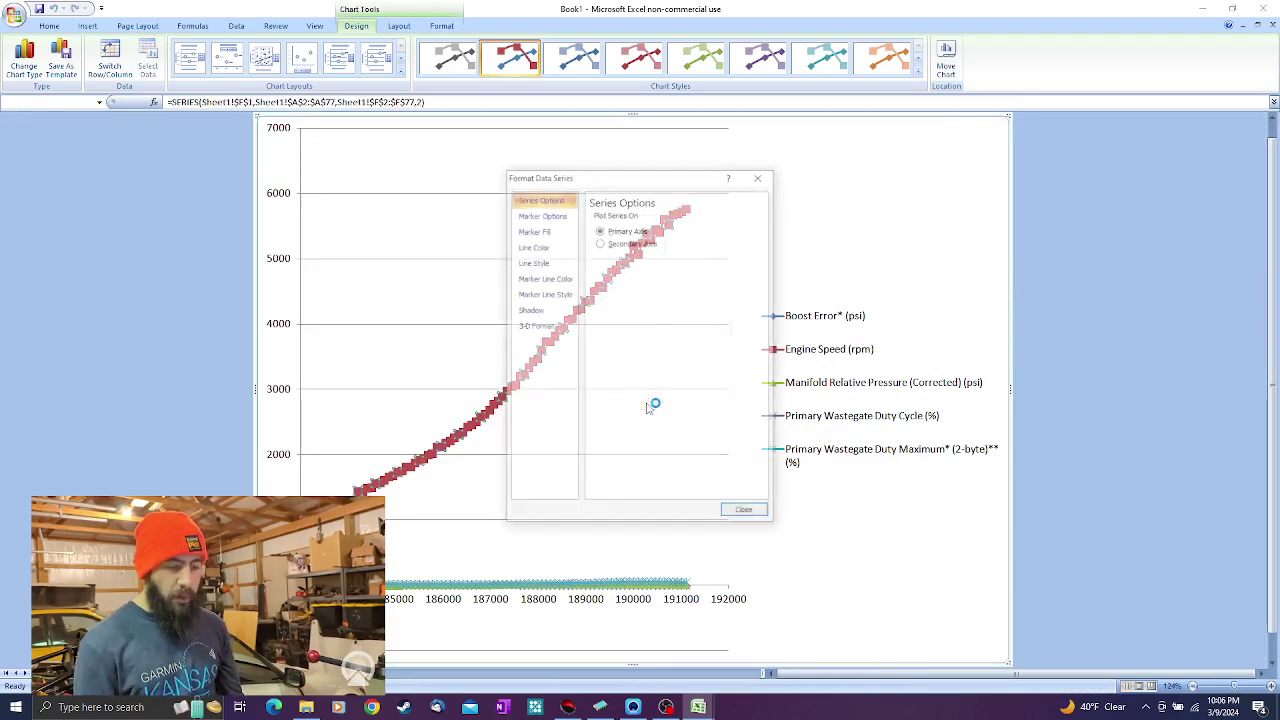
pyautogui.click(621, 243)
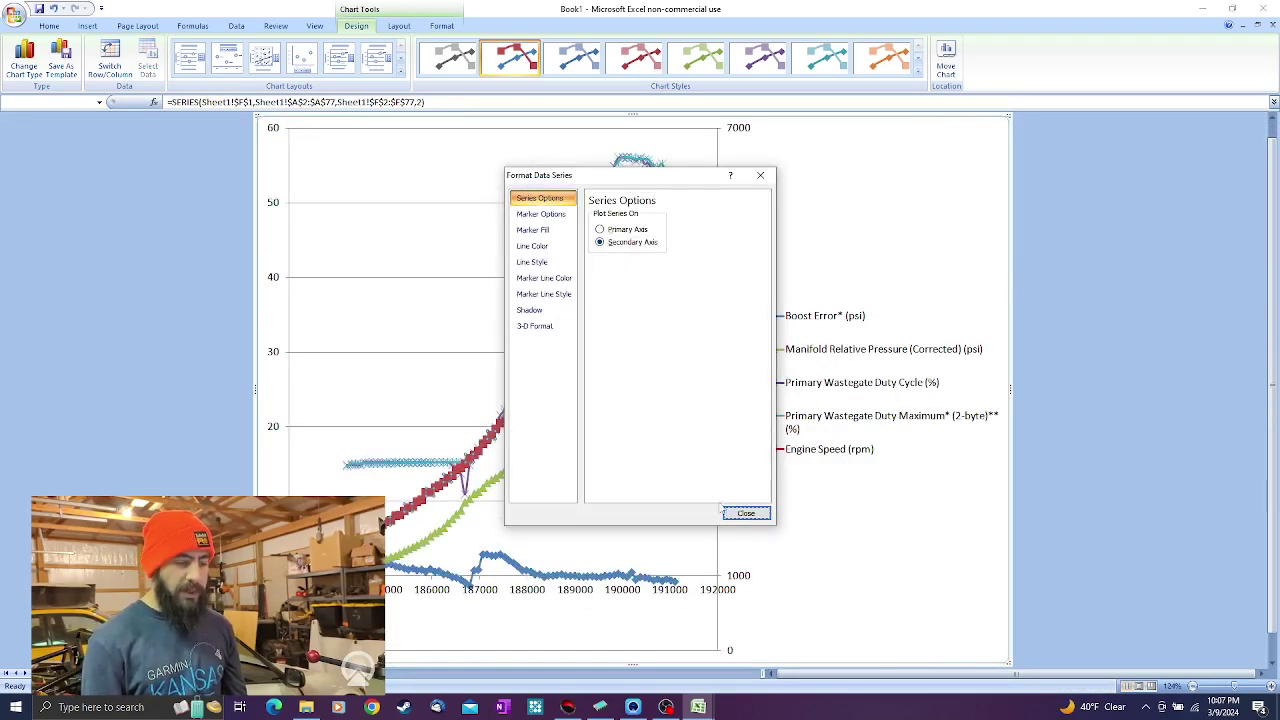
pyautogui.click(746, 513)
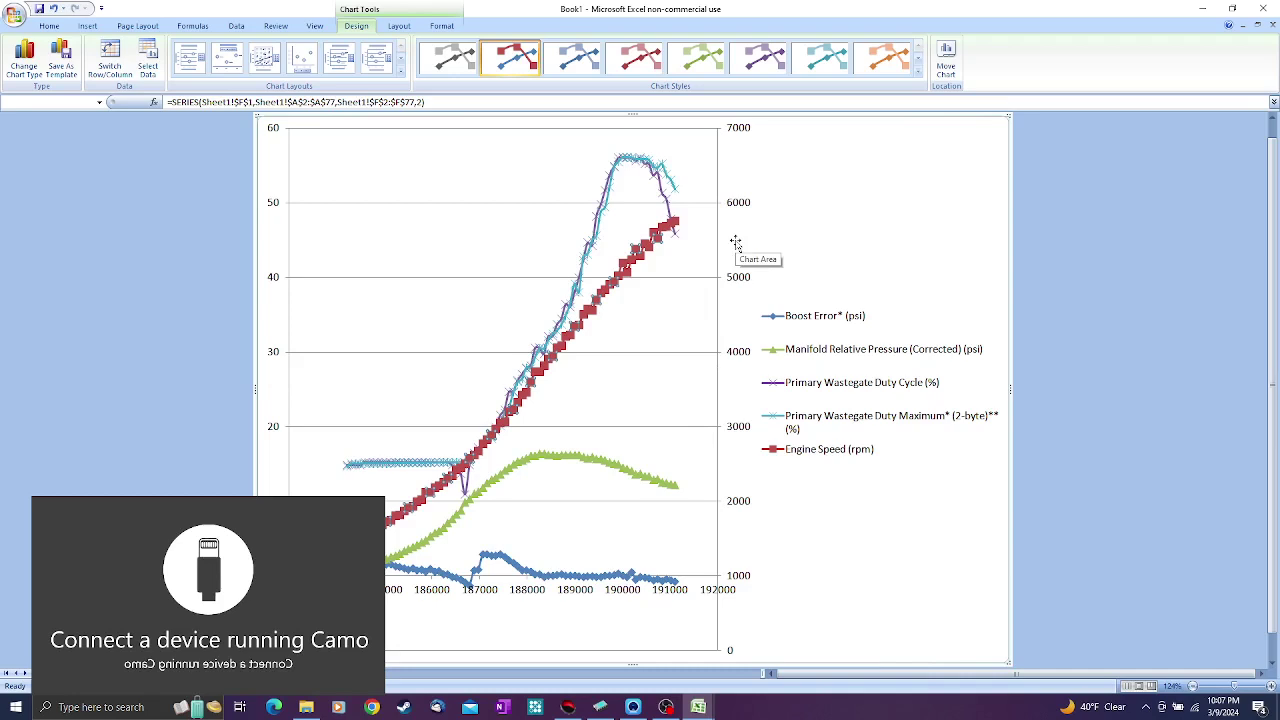
# - Set the chart's legend position to Bottom, shown without overlapping the chart
pyautogui.rightClick(866, 424)
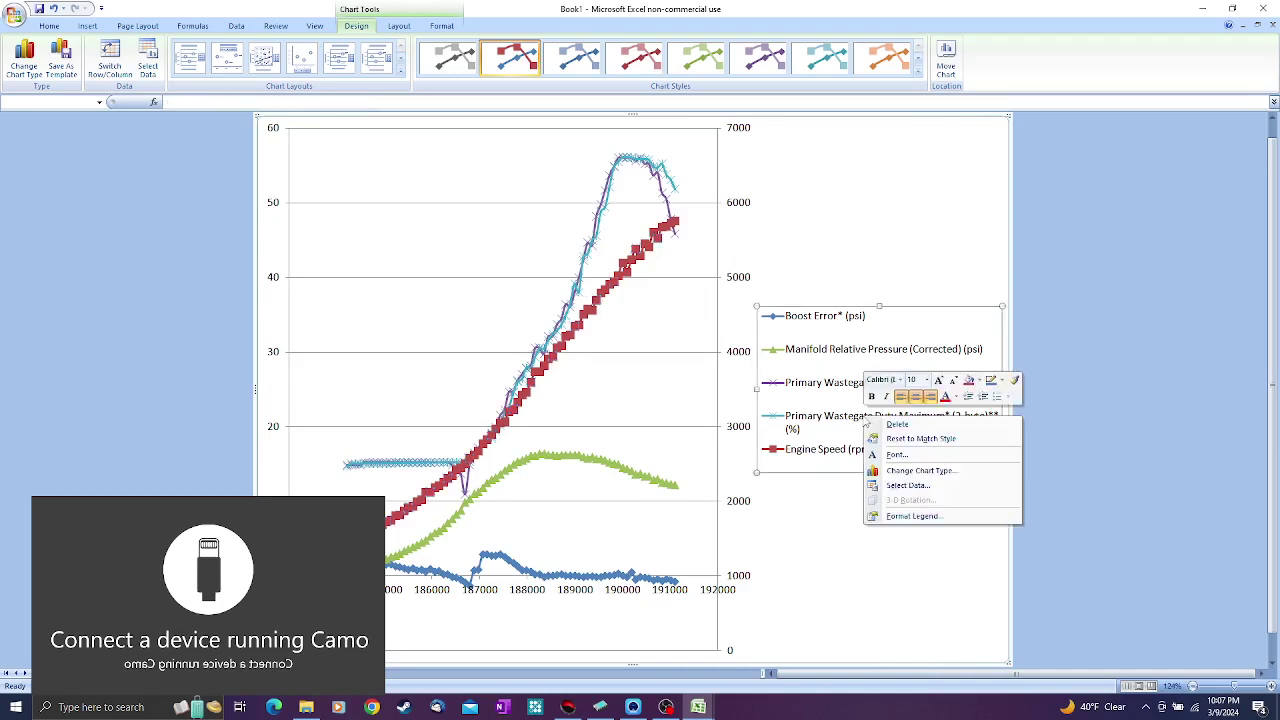
pyautogui.click(902, 518)
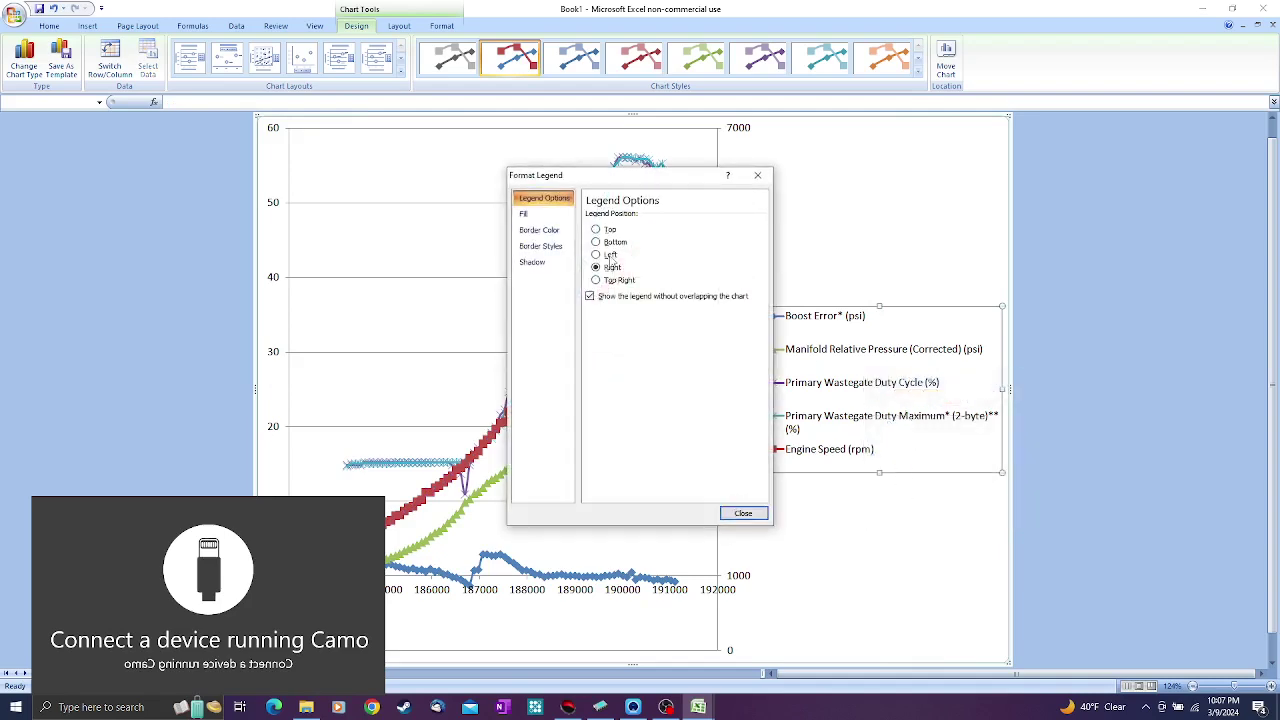
pyautogui.click(606, 243)
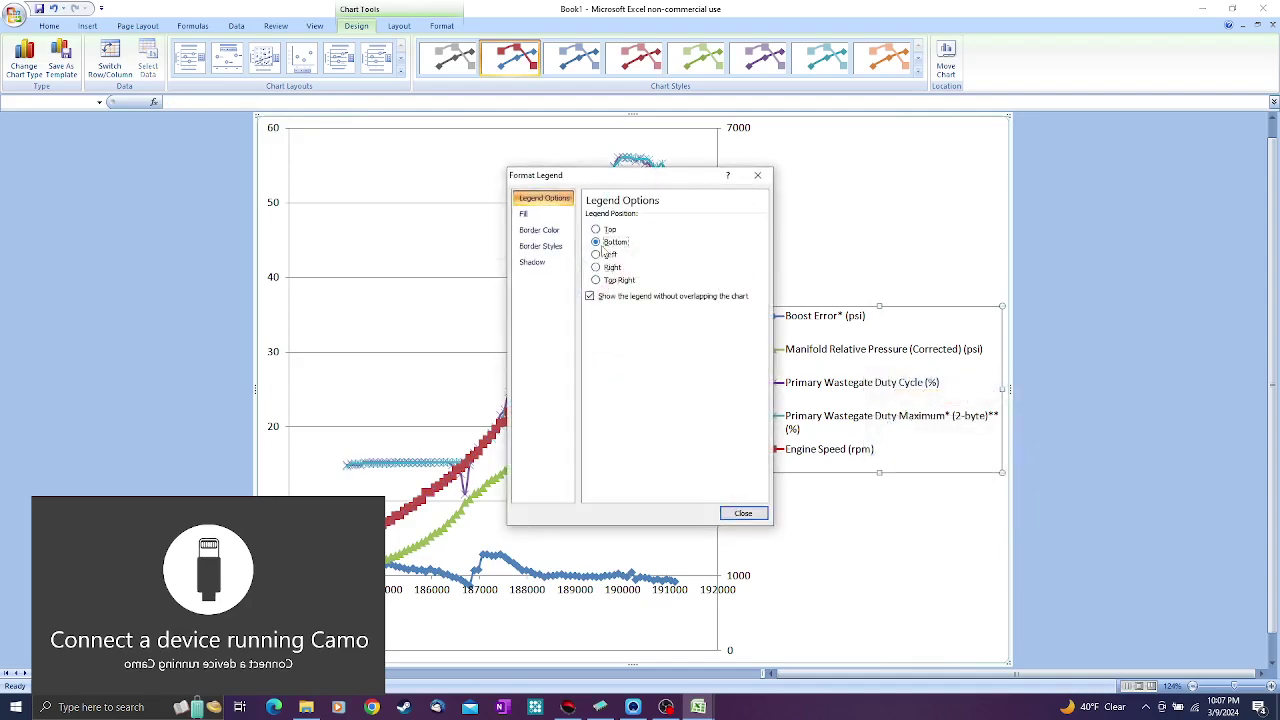
pyautogui.click(742, 513)
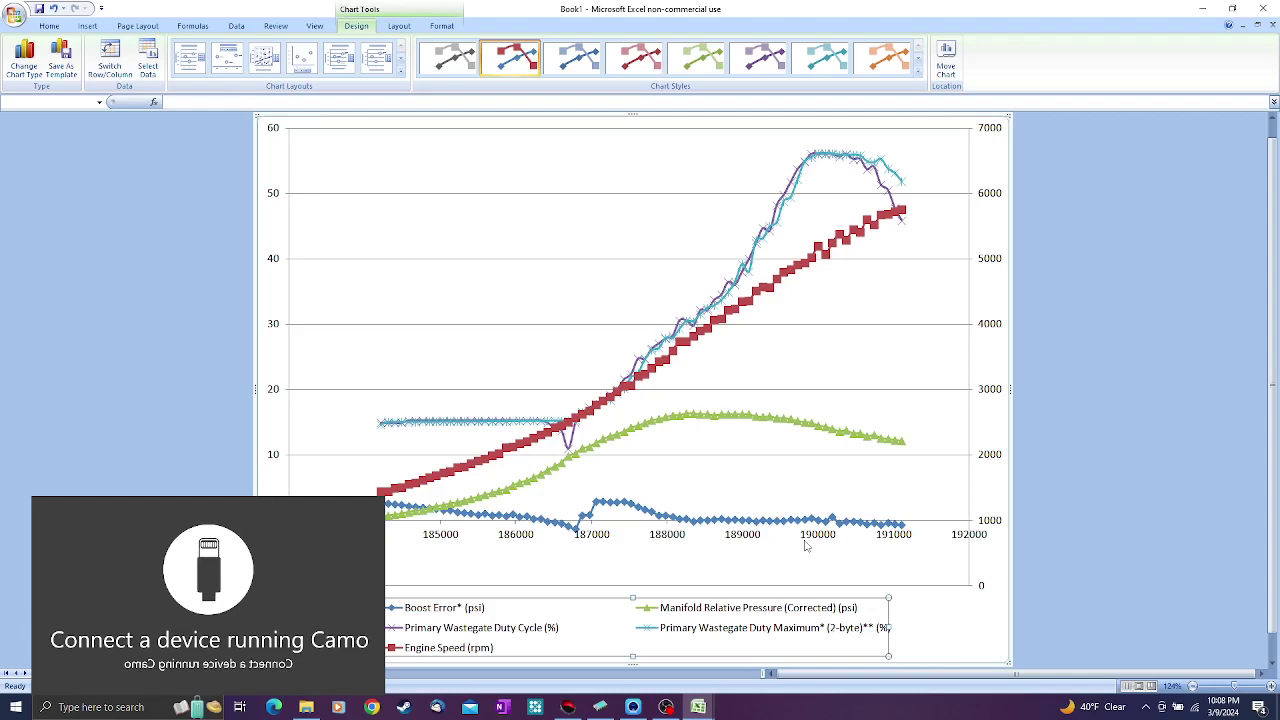
# - Switch to EcuFlash and examine the 90% throttle column of the Target Boost table, as well as the Max Wastegate Duty table
pyautogui.click(600, 707)
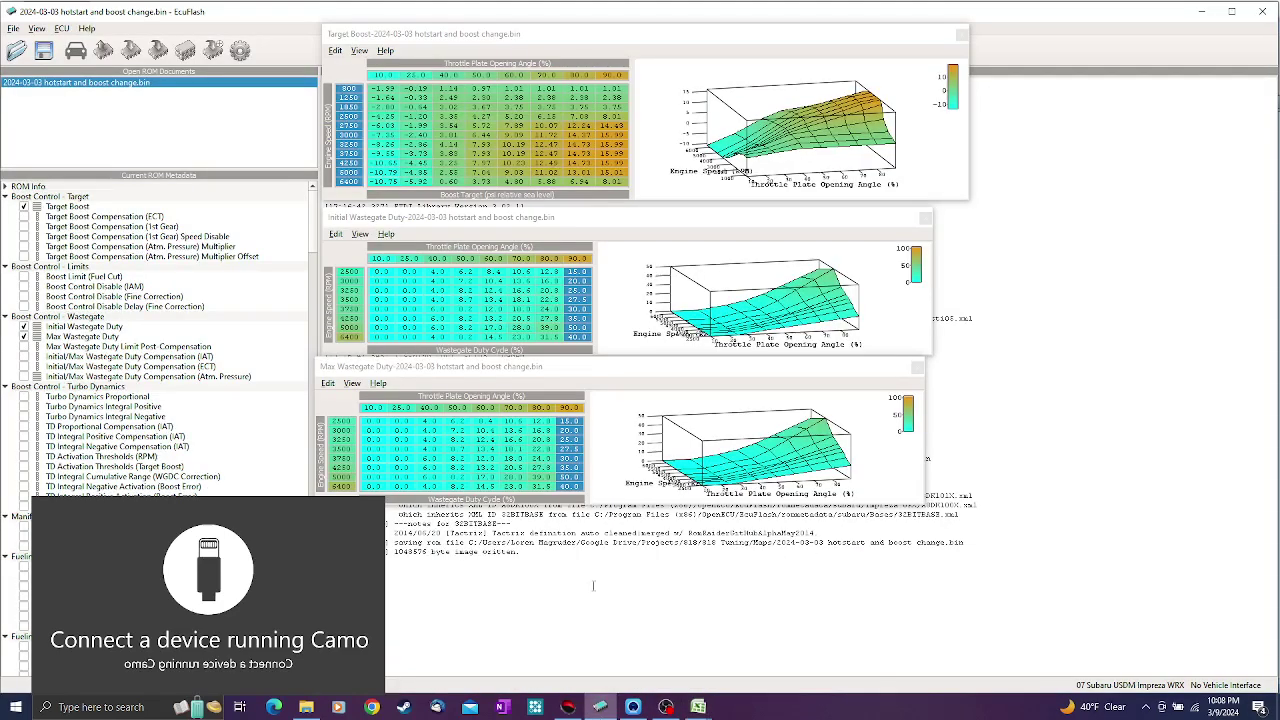
pyautogui.click(450, 108)
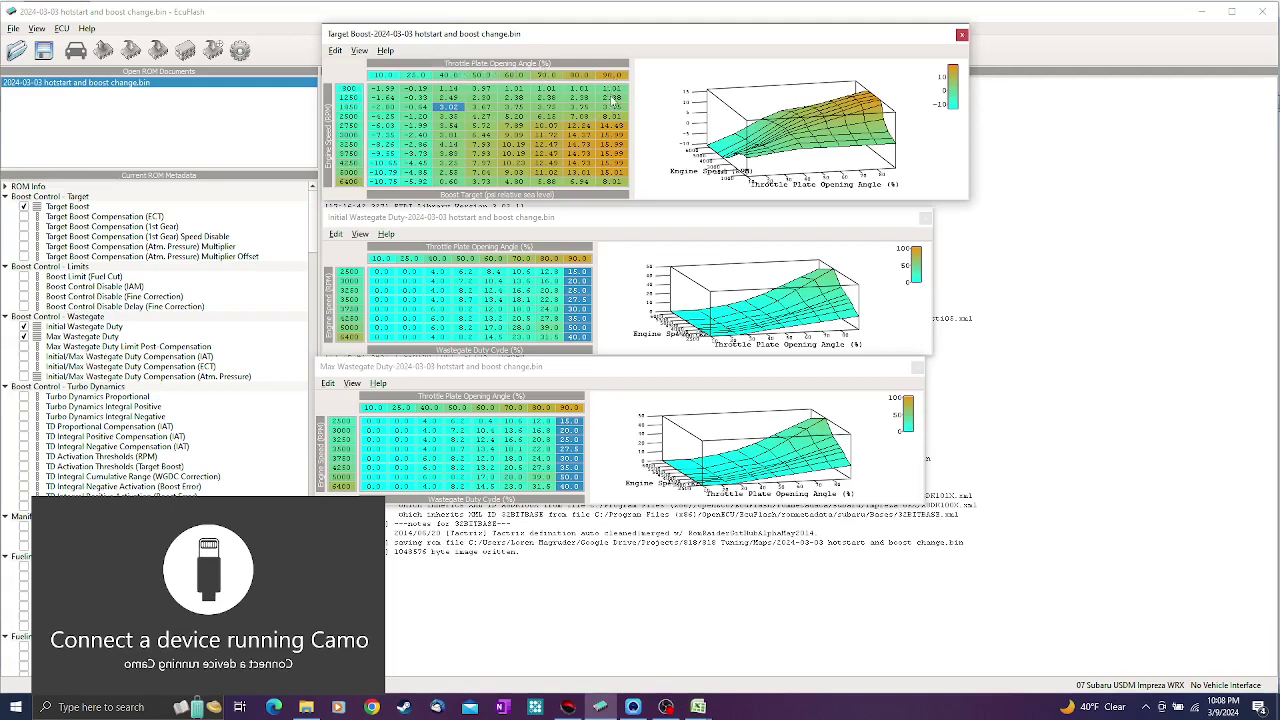
pyautogui.moveTo(612, 96); pyautogui.dragTo(623, 233)
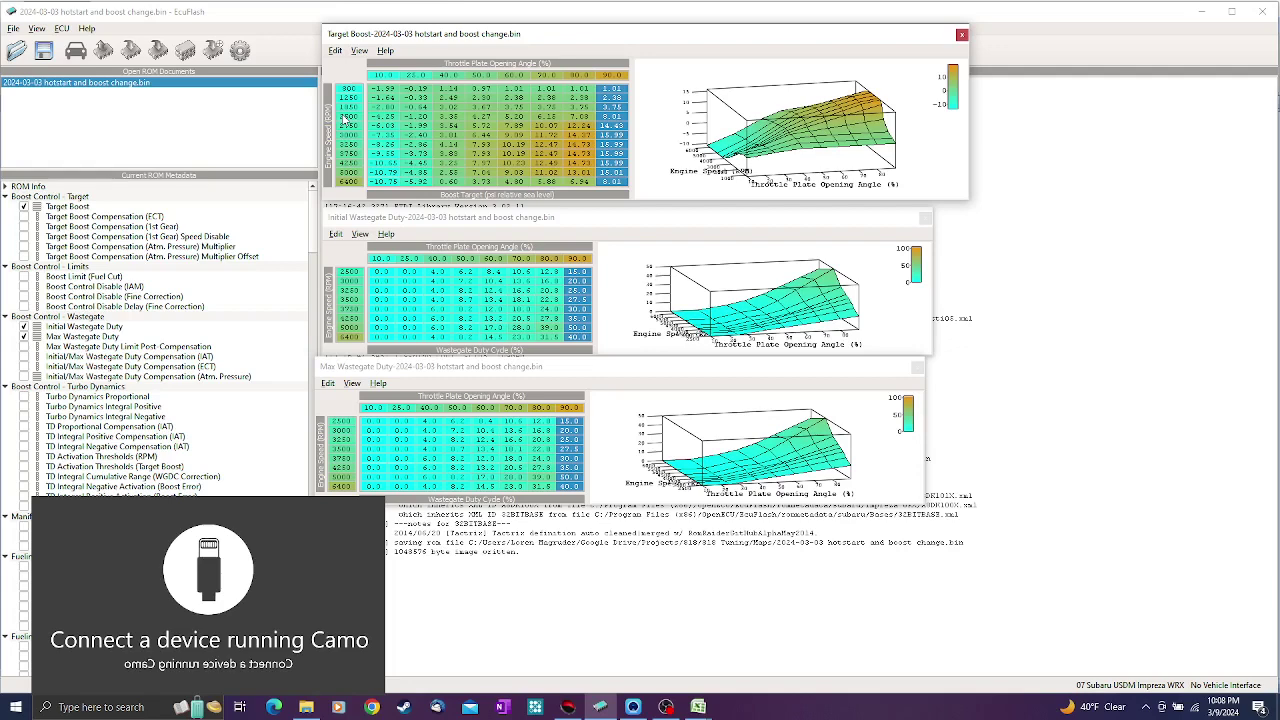
pyautogui.click(484, 452)
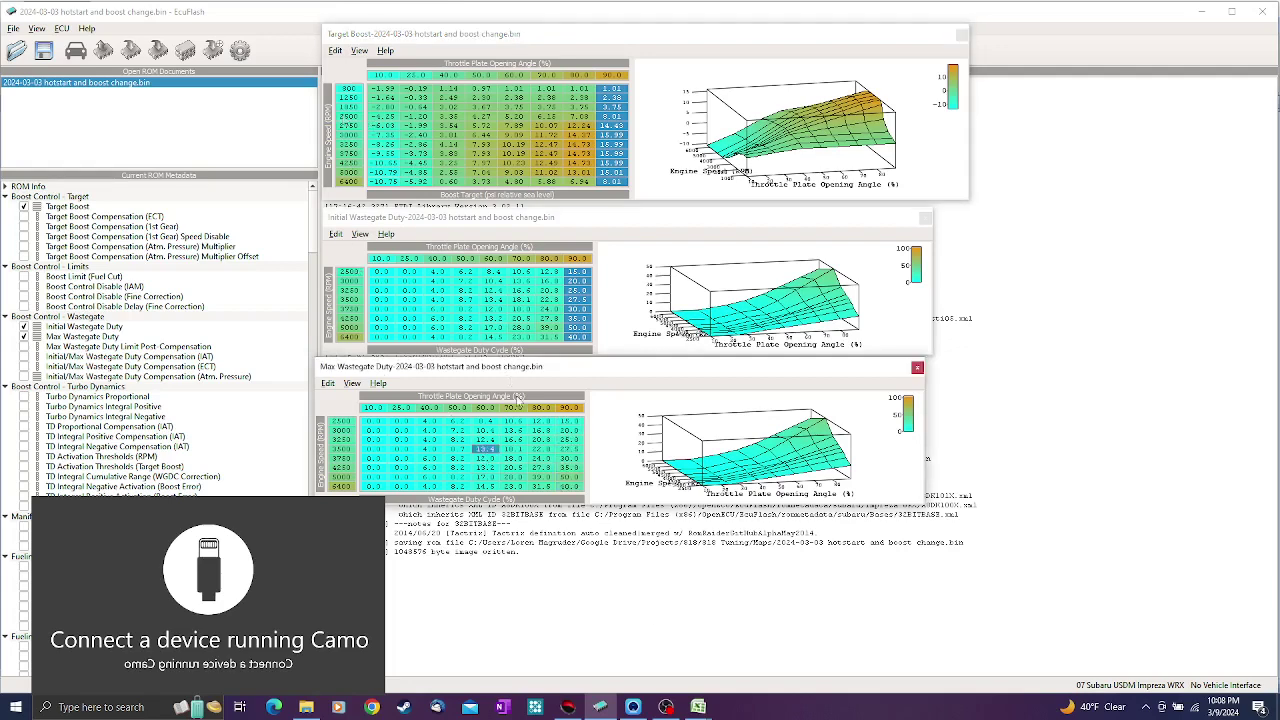
# - Switch back to the chart workbook in Excel and open the sheet holding the log data
pyautogui.click(698, 707)
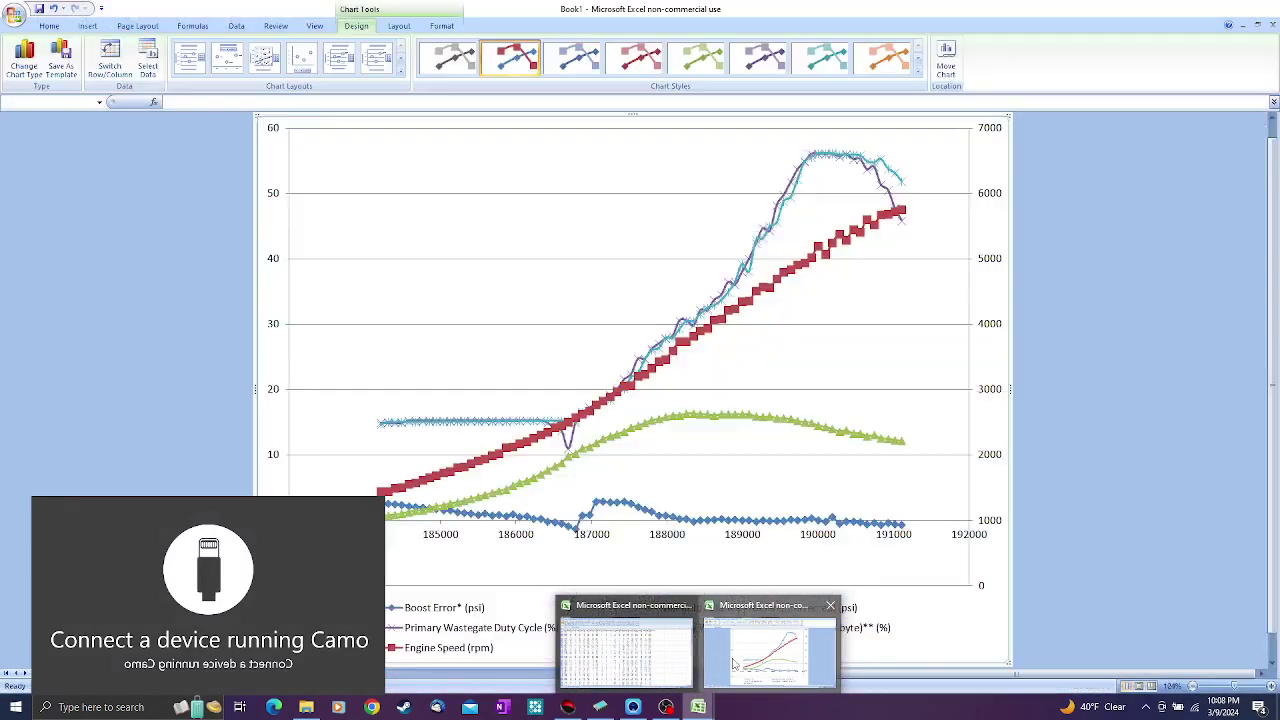
pyautogui.click(733, 660)
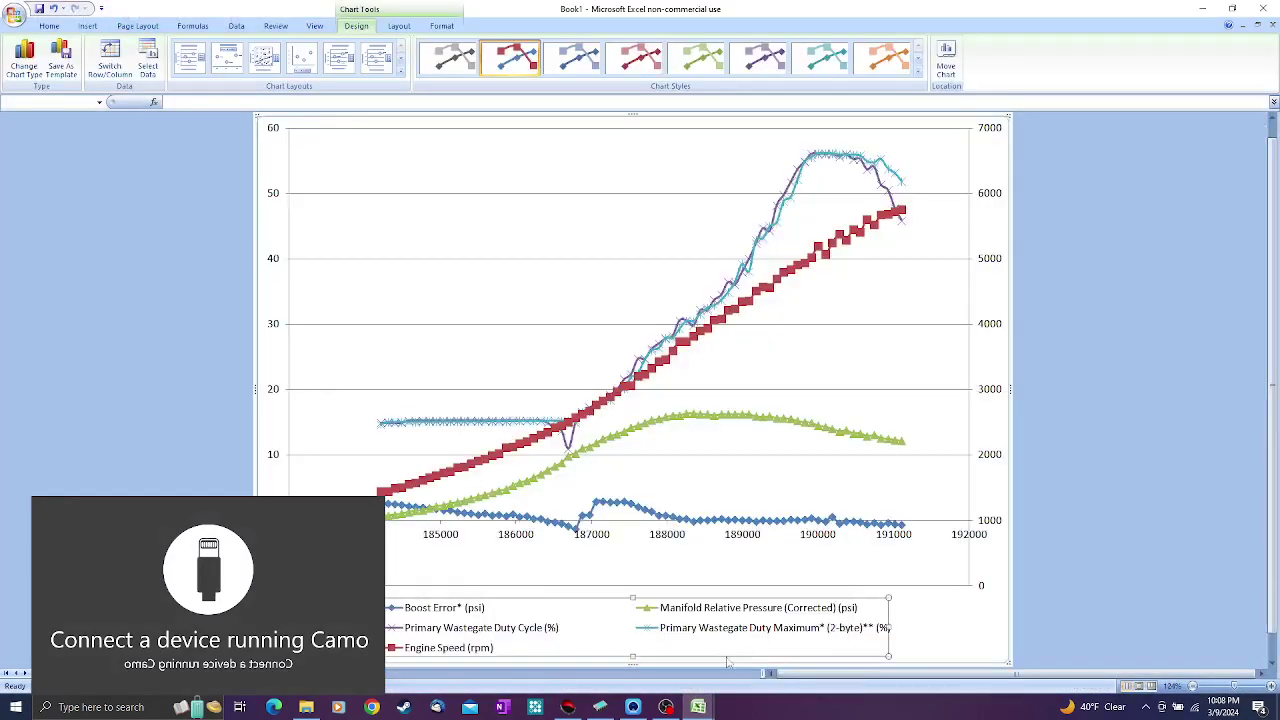
pyautogui.press('Escape')
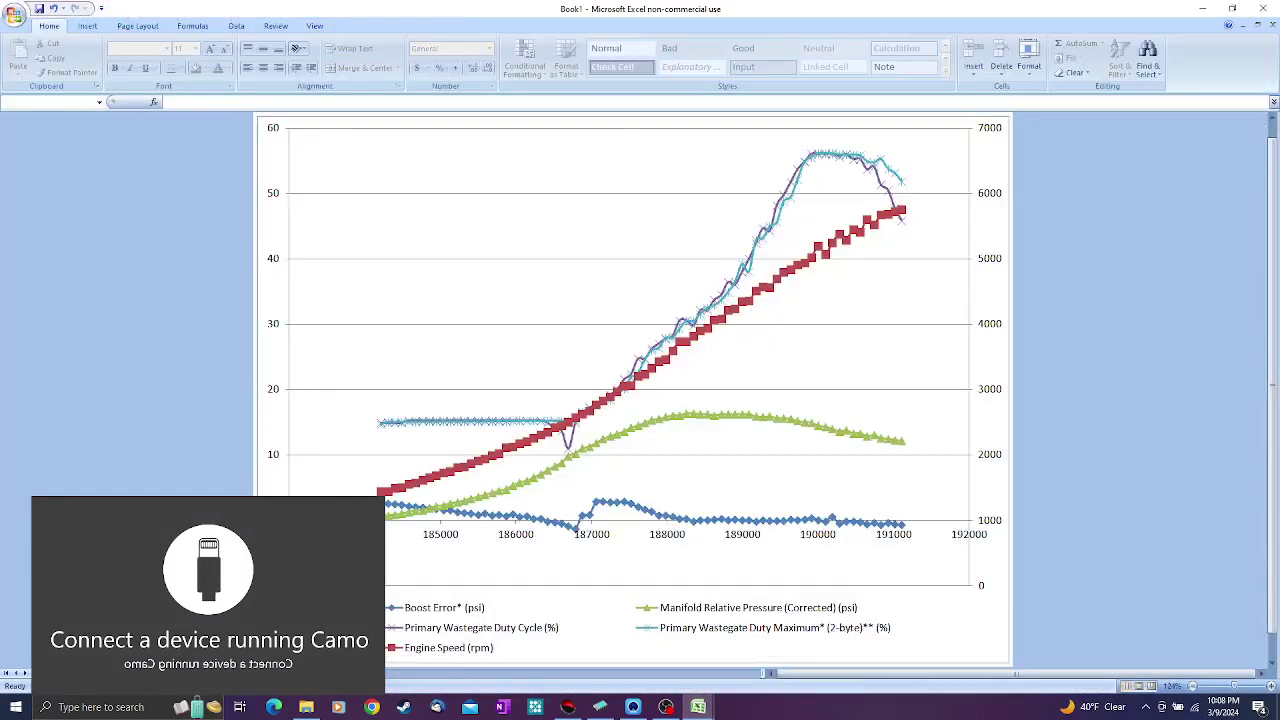
pyautogui.hotkey('ctrl', 'pagedown')
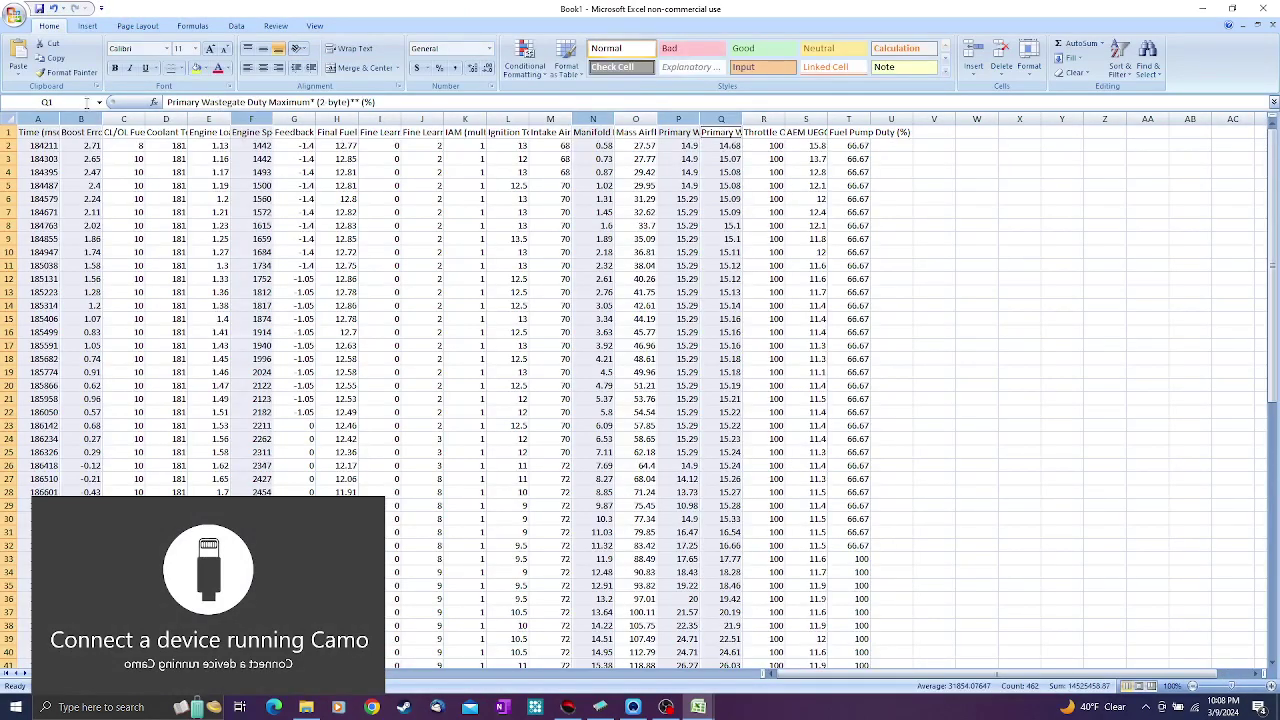
# - Copy the Engine Speed column and insert the copy as column A, before the Time column
pyautogui.click(249, 119)
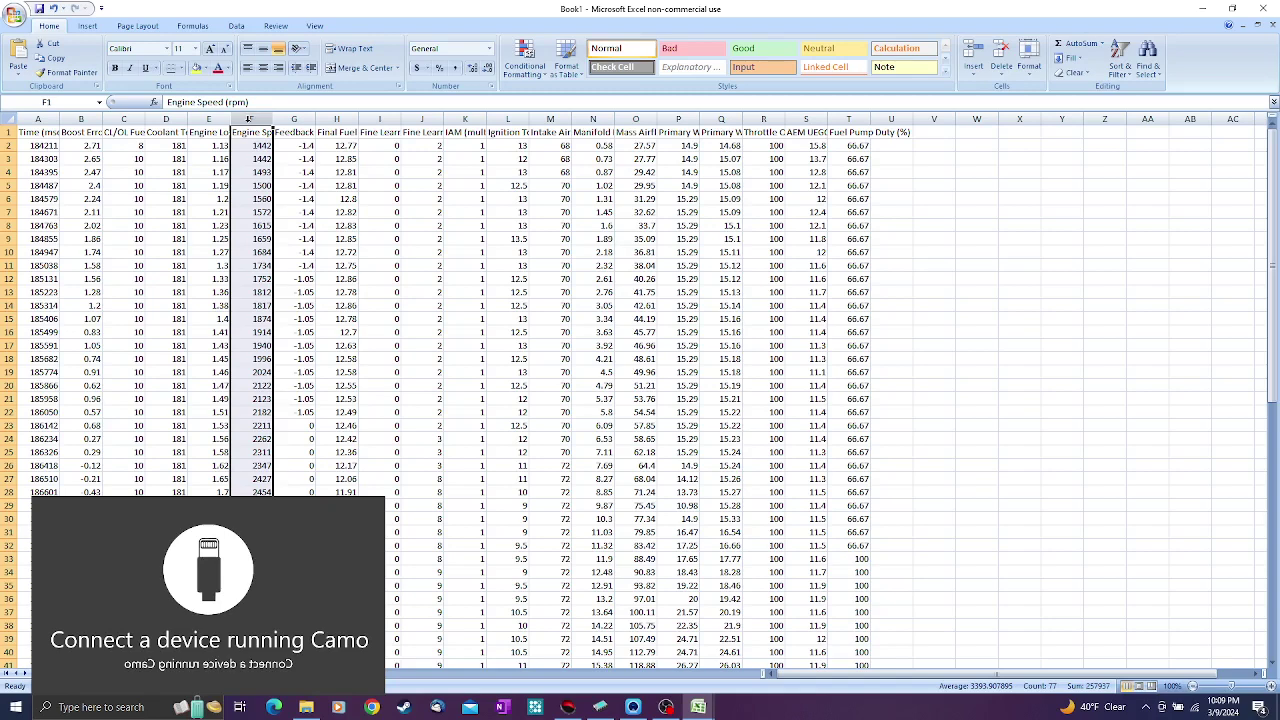
pyautogui.hotkey('ctrl', 'c')
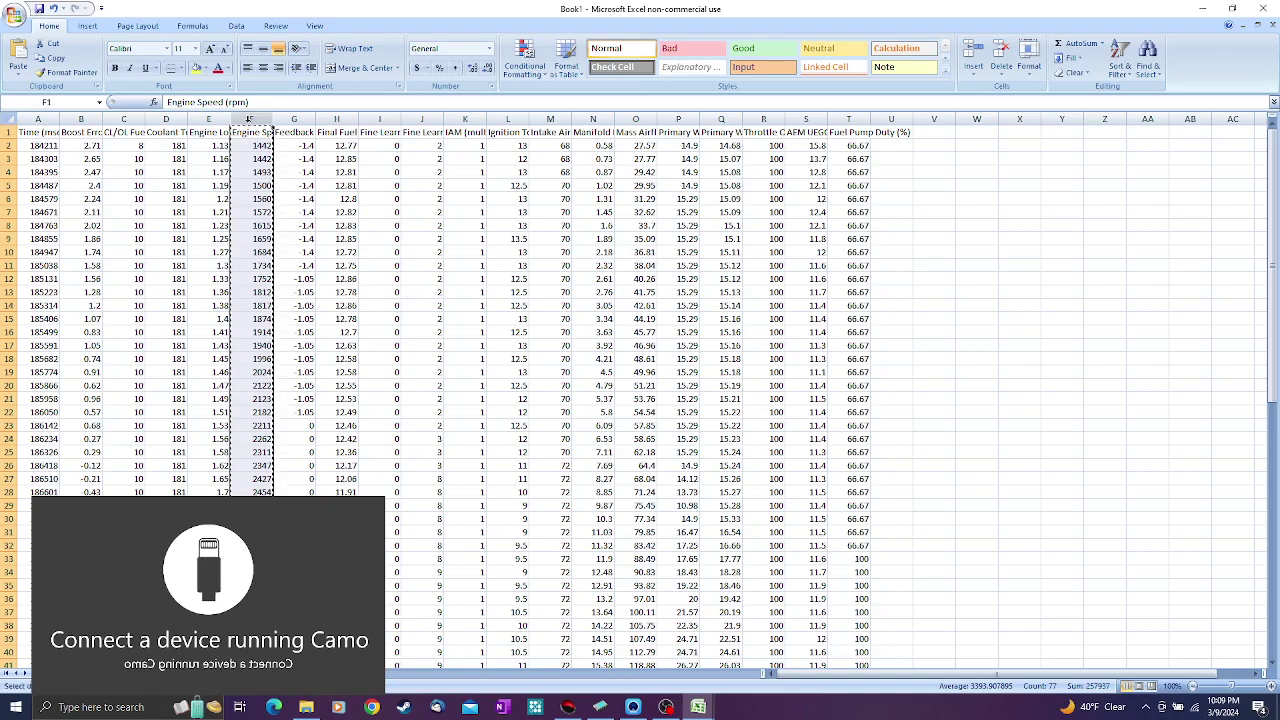
pyautogui.click(36, 118)
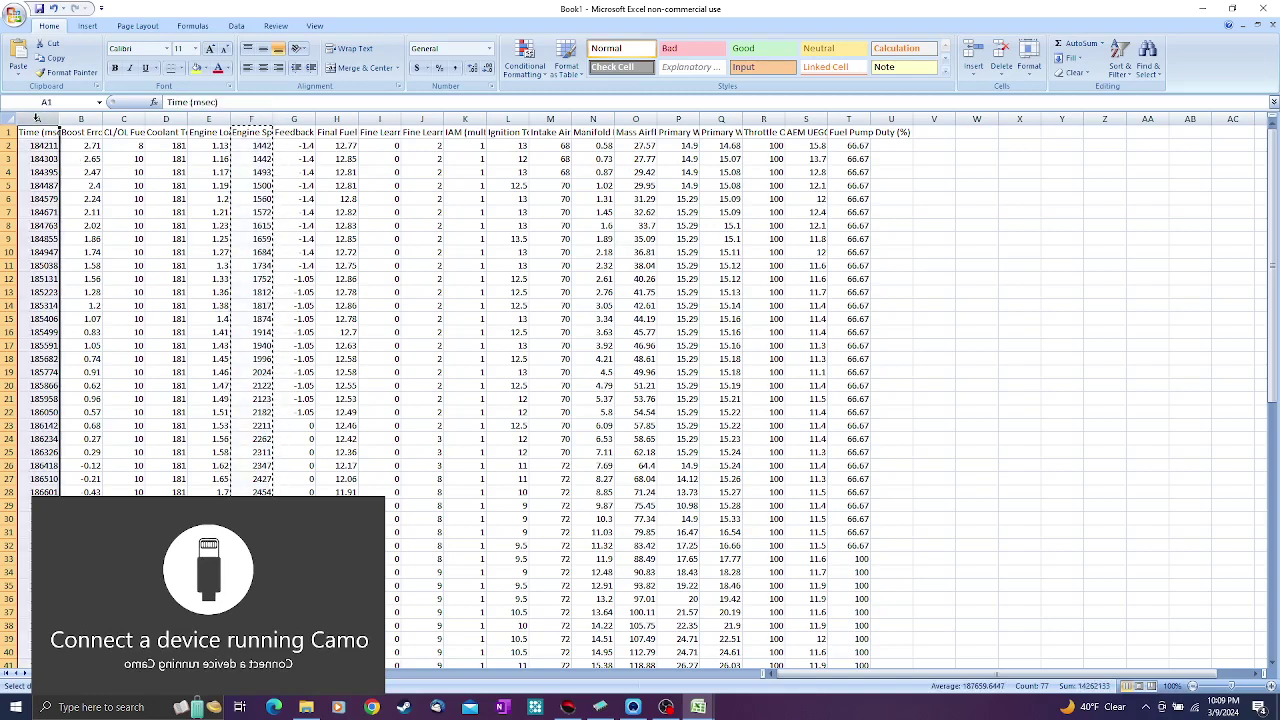
pyautogui.rightClick(36, 118)
pyautogui.click(61, 188)
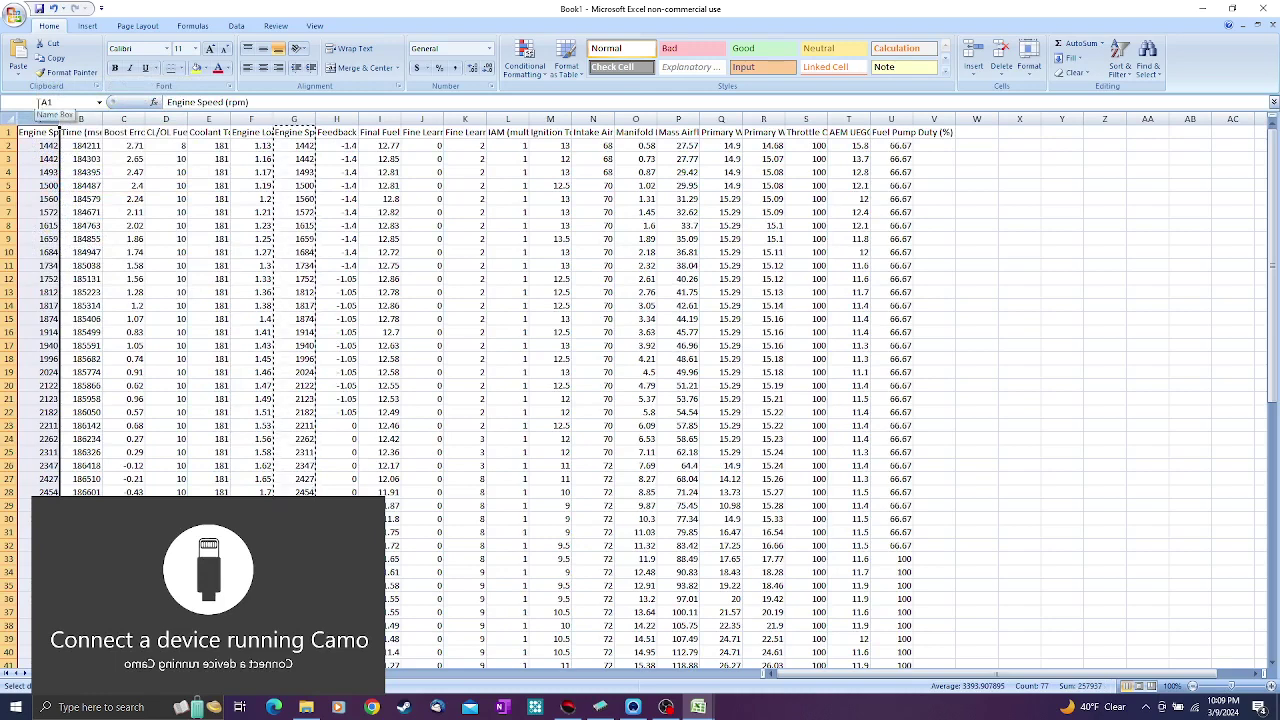
# - Insert an empty column D after the Boost Error column and title it "Target Boost"
pyautogui.click(166, 119)
pyautogui.rightClick(167, 120)
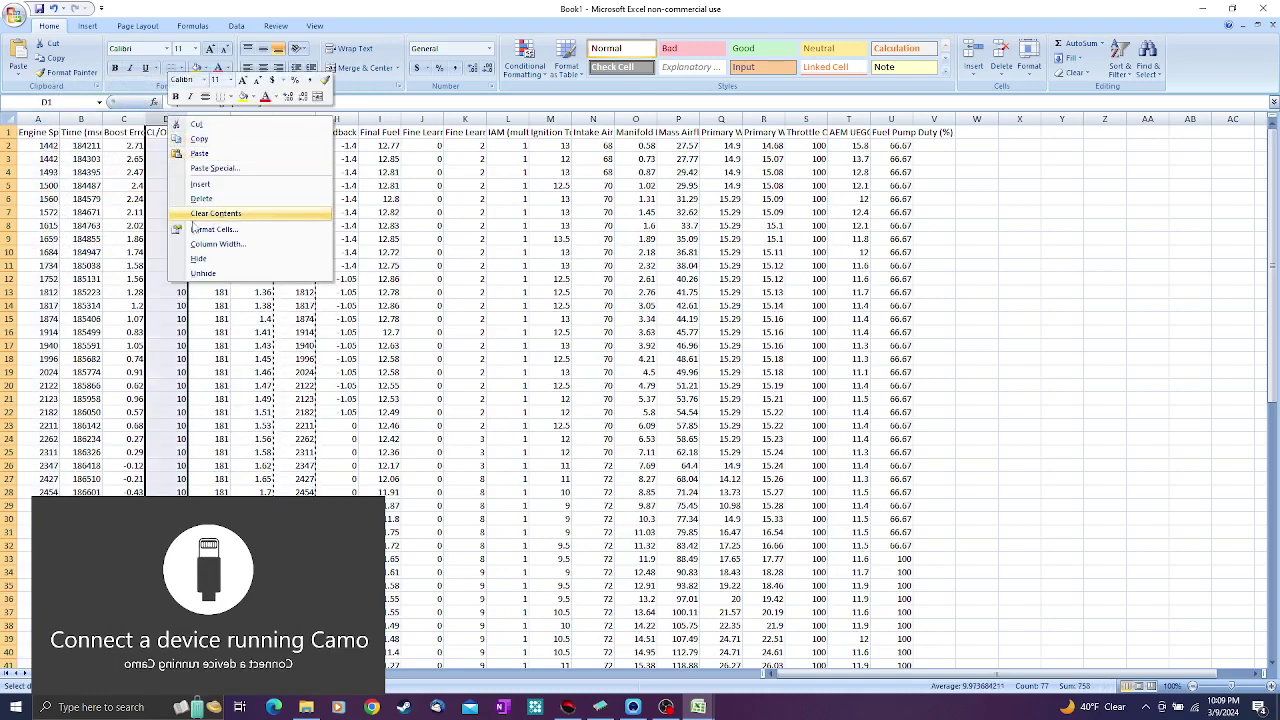
pyautogui.click(205, 184)
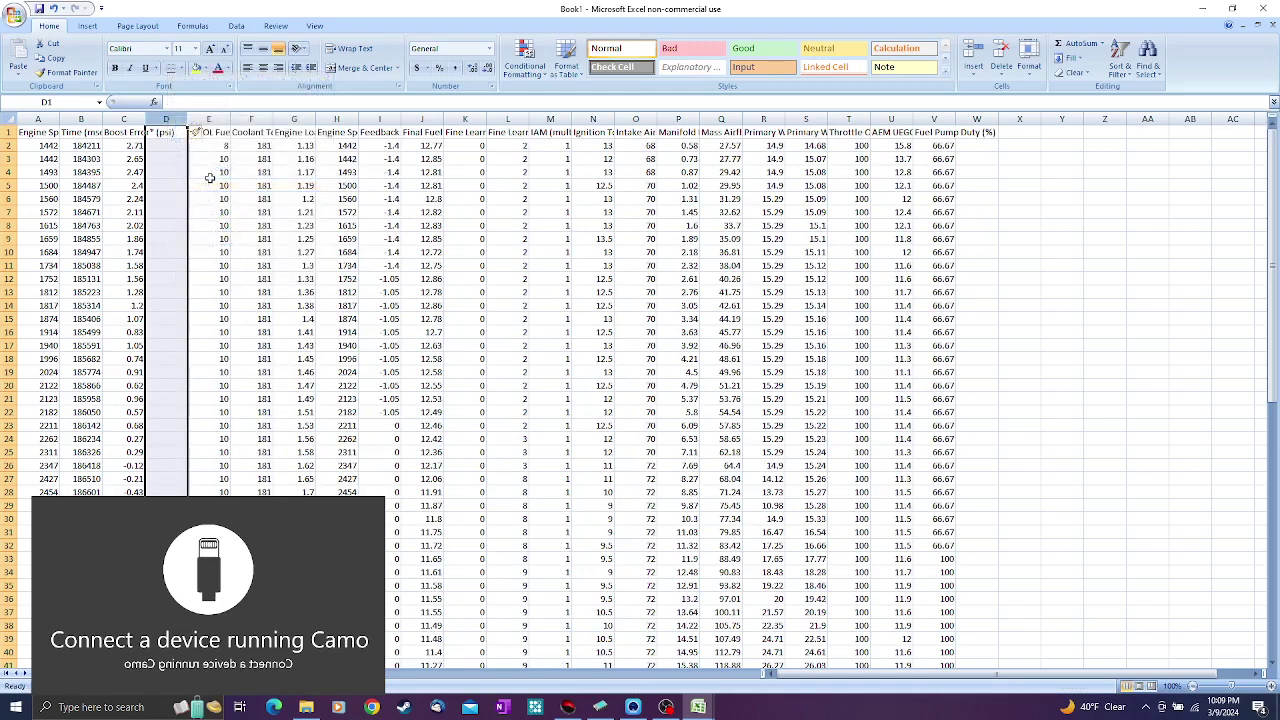
pyautogui.click(166, 132)
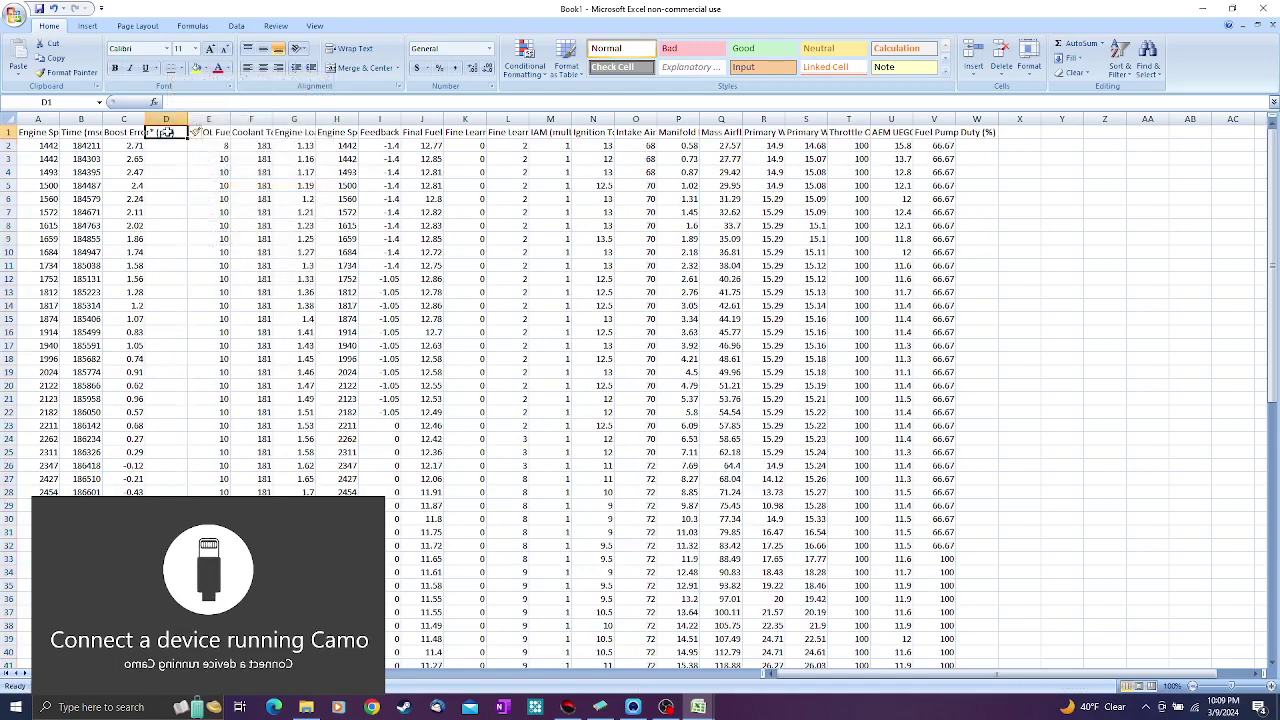
pyautogui.click(122, 150)
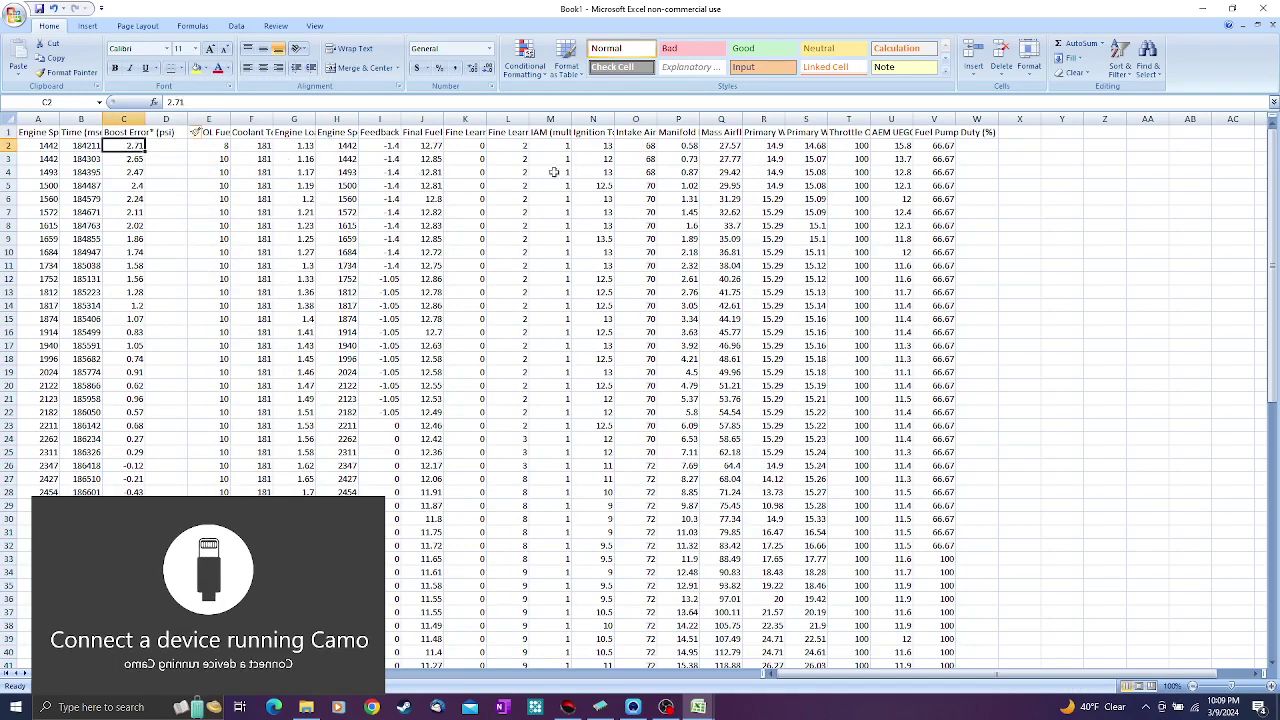
pyautogui.click(690, 148)
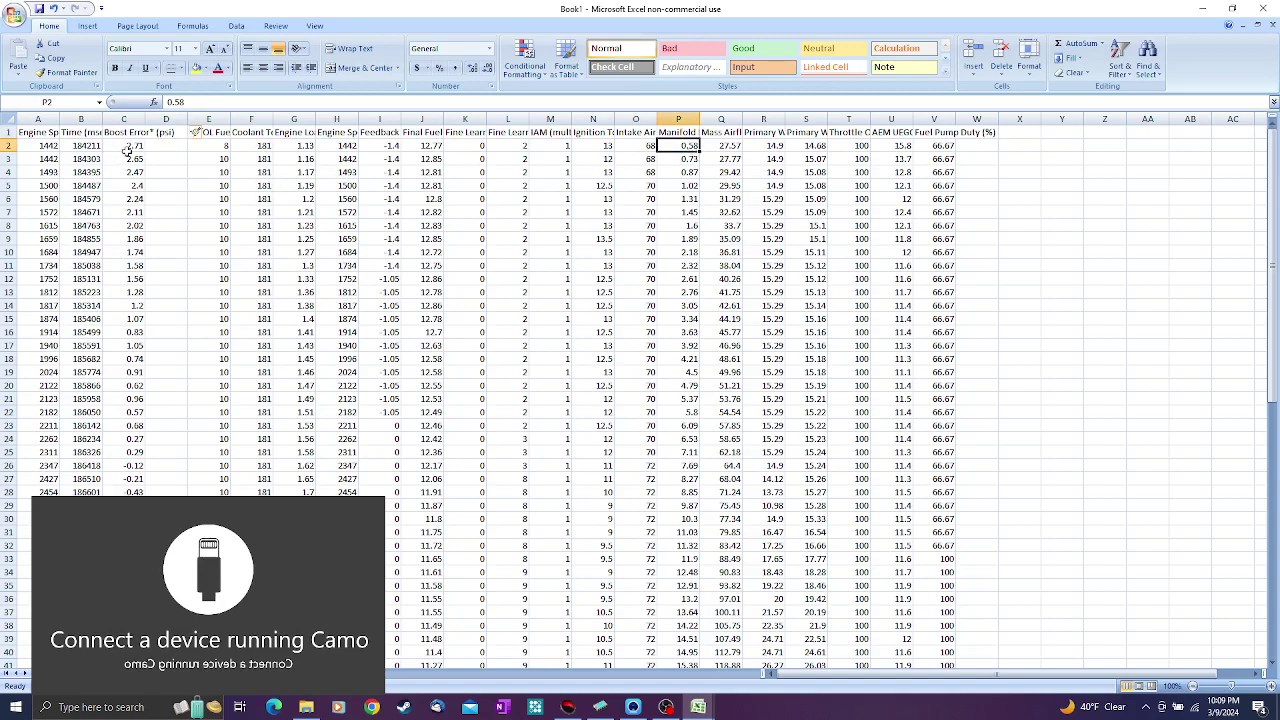
pyautogui.click(195, 132)
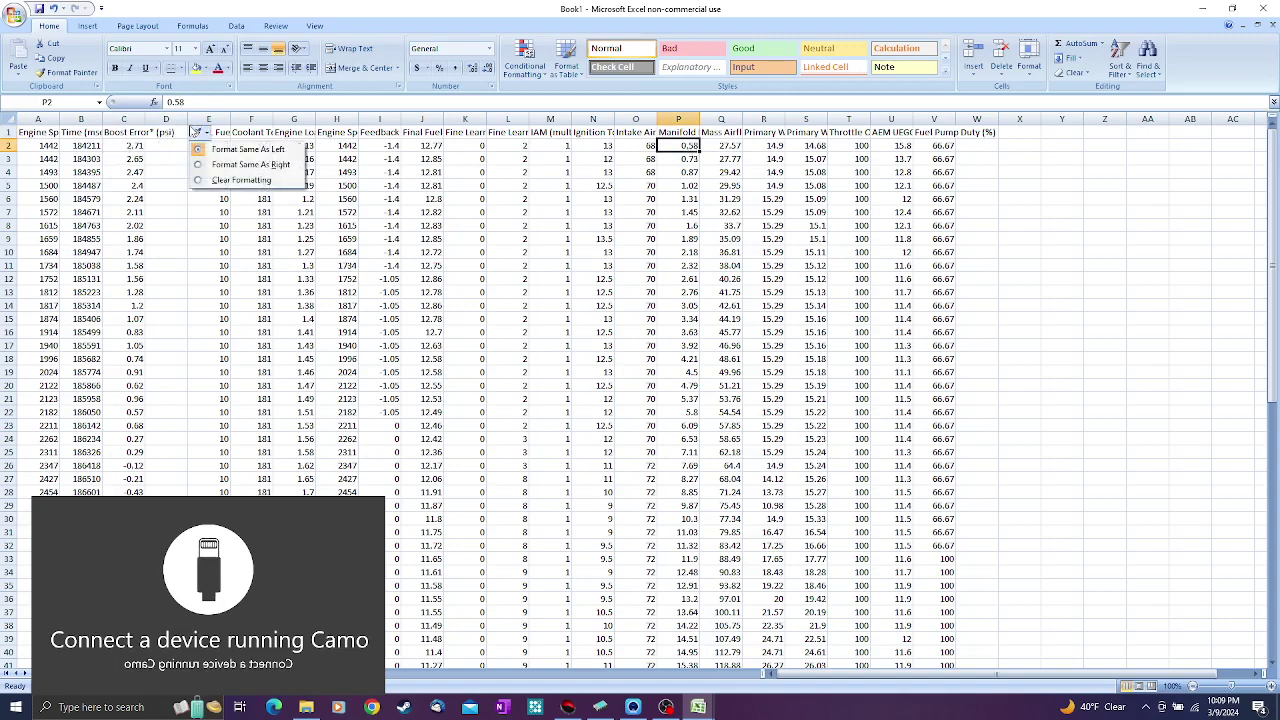
pyautogui.click(172, 132)
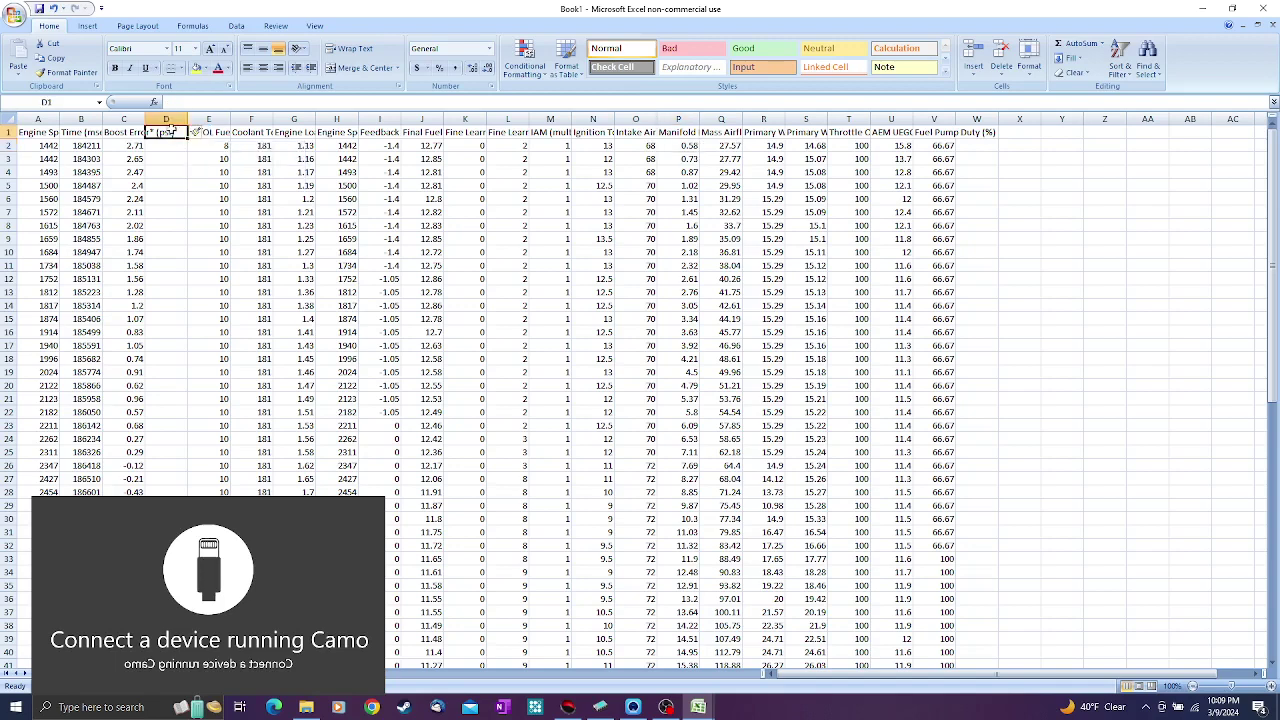
pyautogui.write('T')
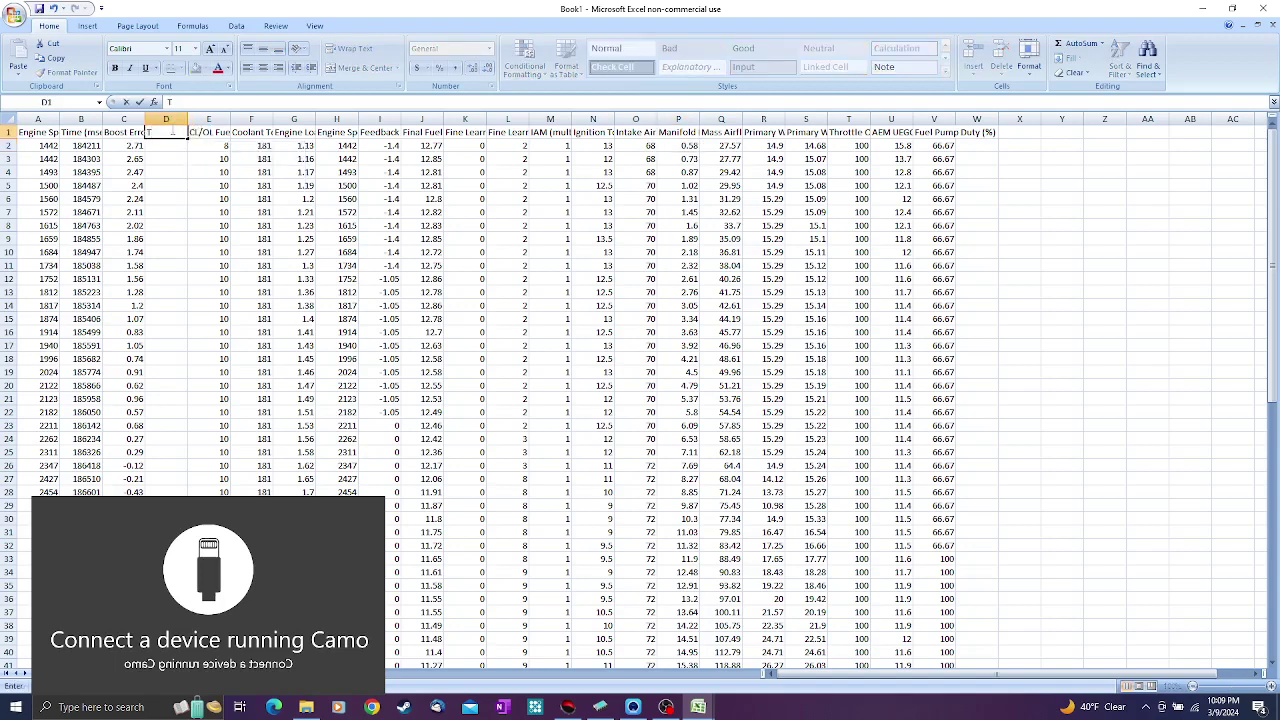
pyautogui.write('arget Boost')
pyautogui.press('Return')
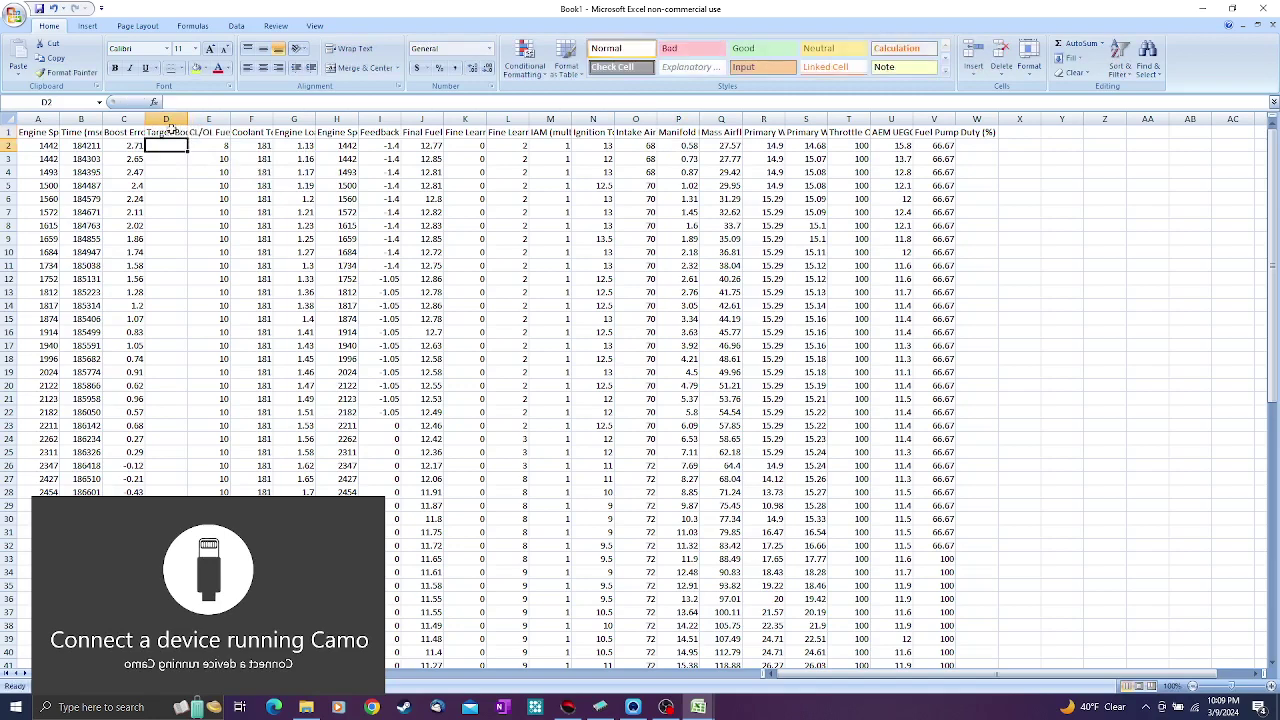
# - Calculate the first target boost value in D2 as boost error plus manifold relative pressure, using the formula =C2+P2
pyautogui.click(119, 148)
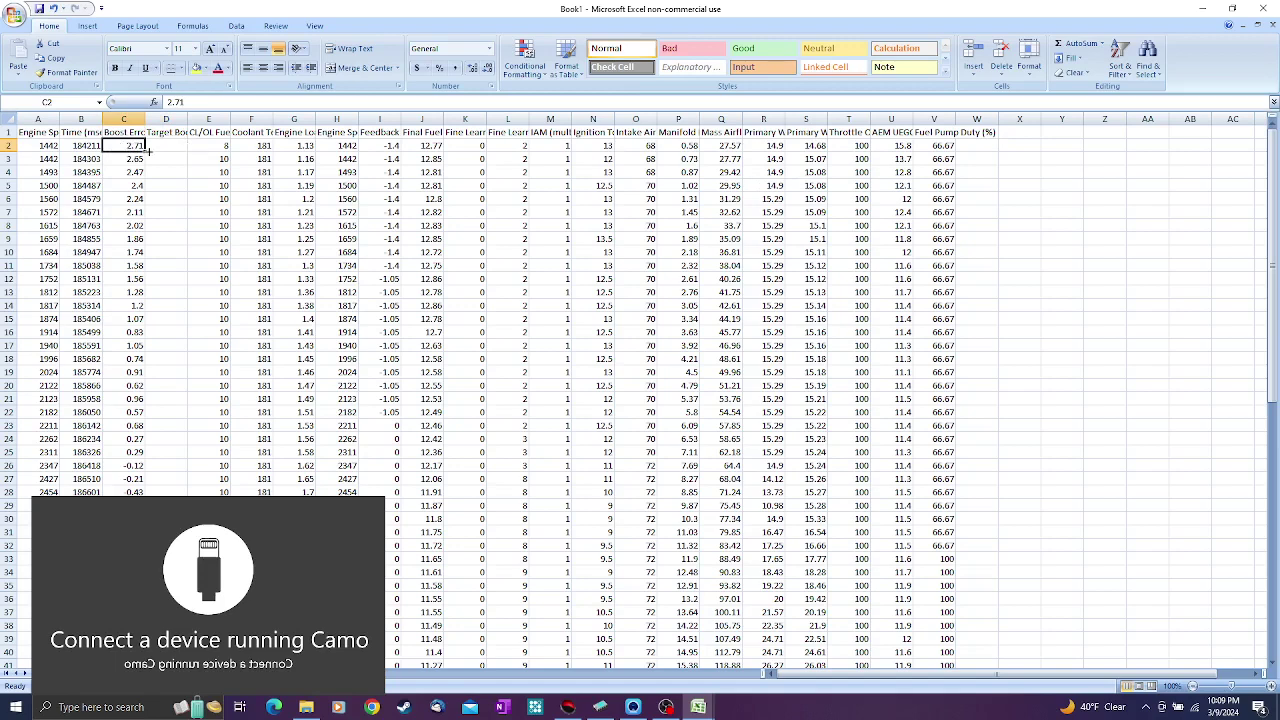
pyautogui.hscroll(1, 147, 150)
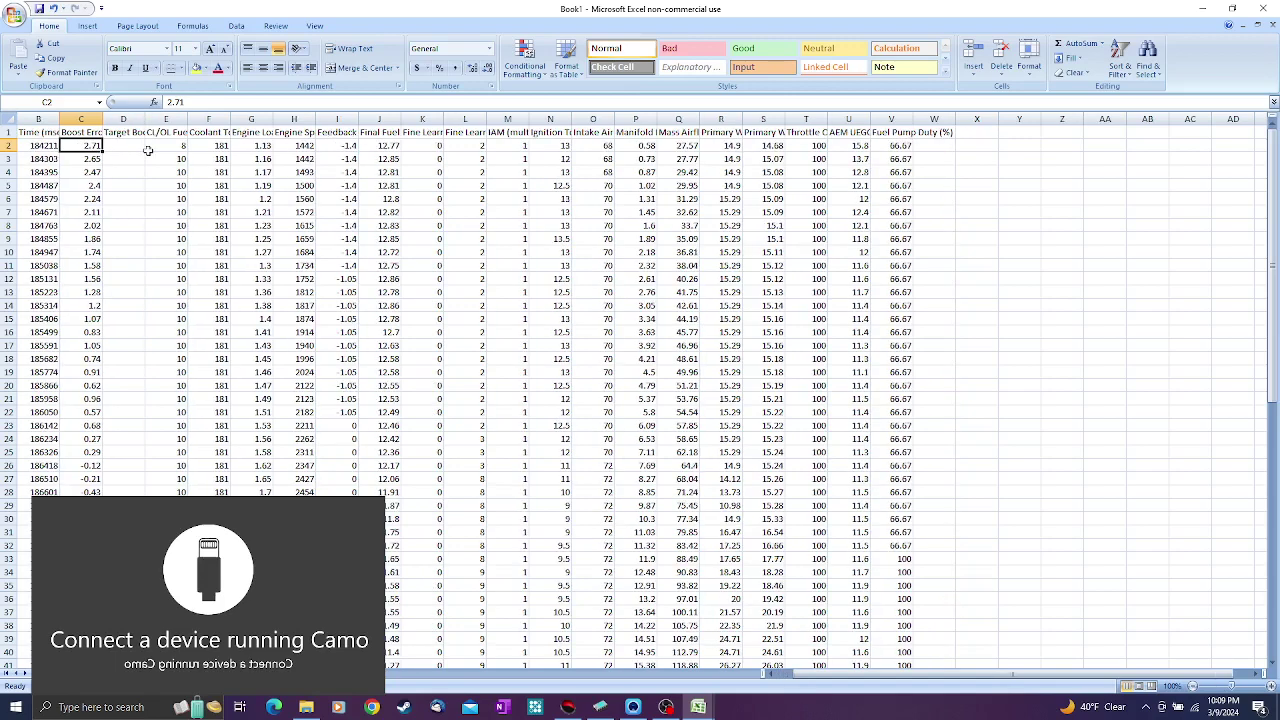
pyautogui.click(124, 144)
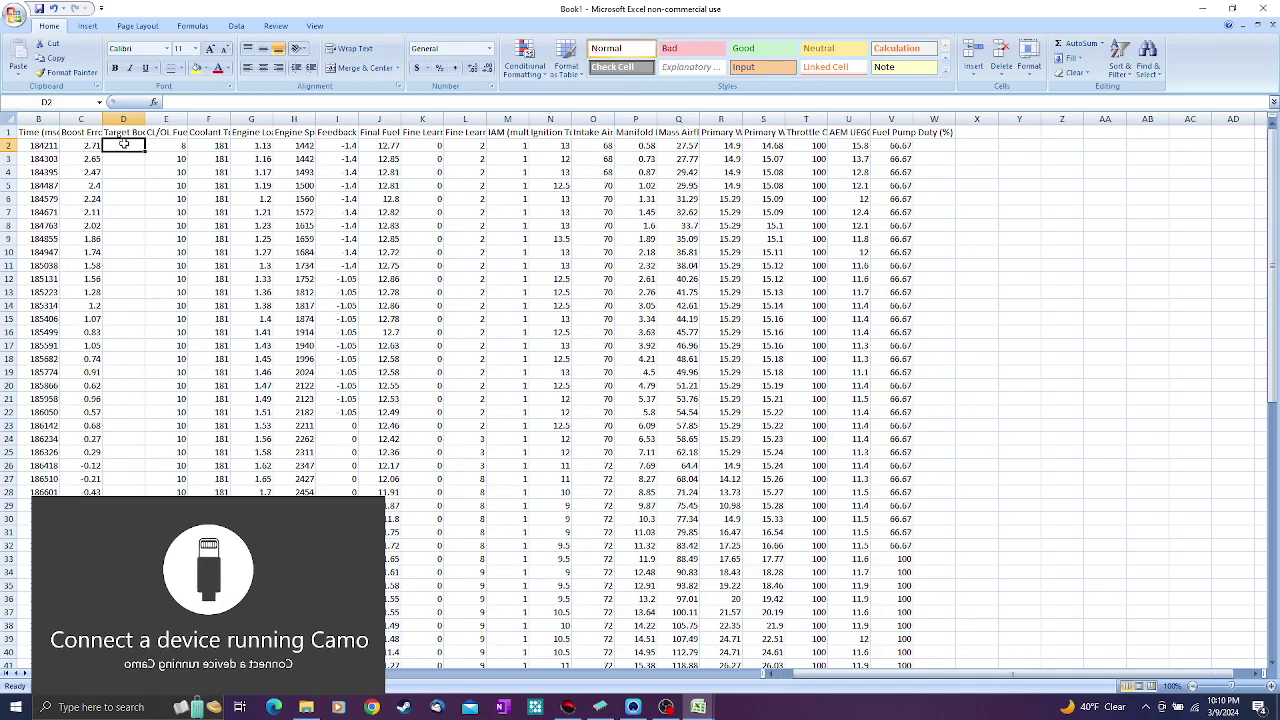
pyautogui.write('=')
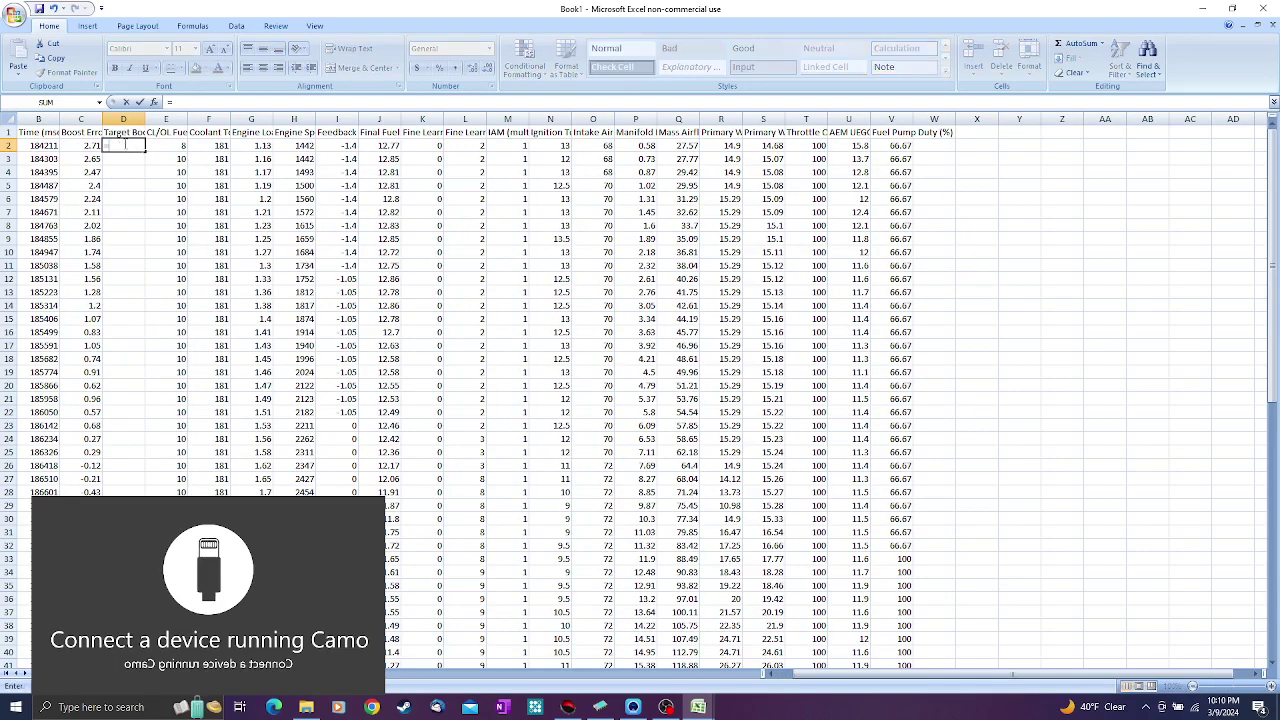
pyautogui.click(91, 145)
pyautogui.write('+')
pyautogui.click(649, 147)
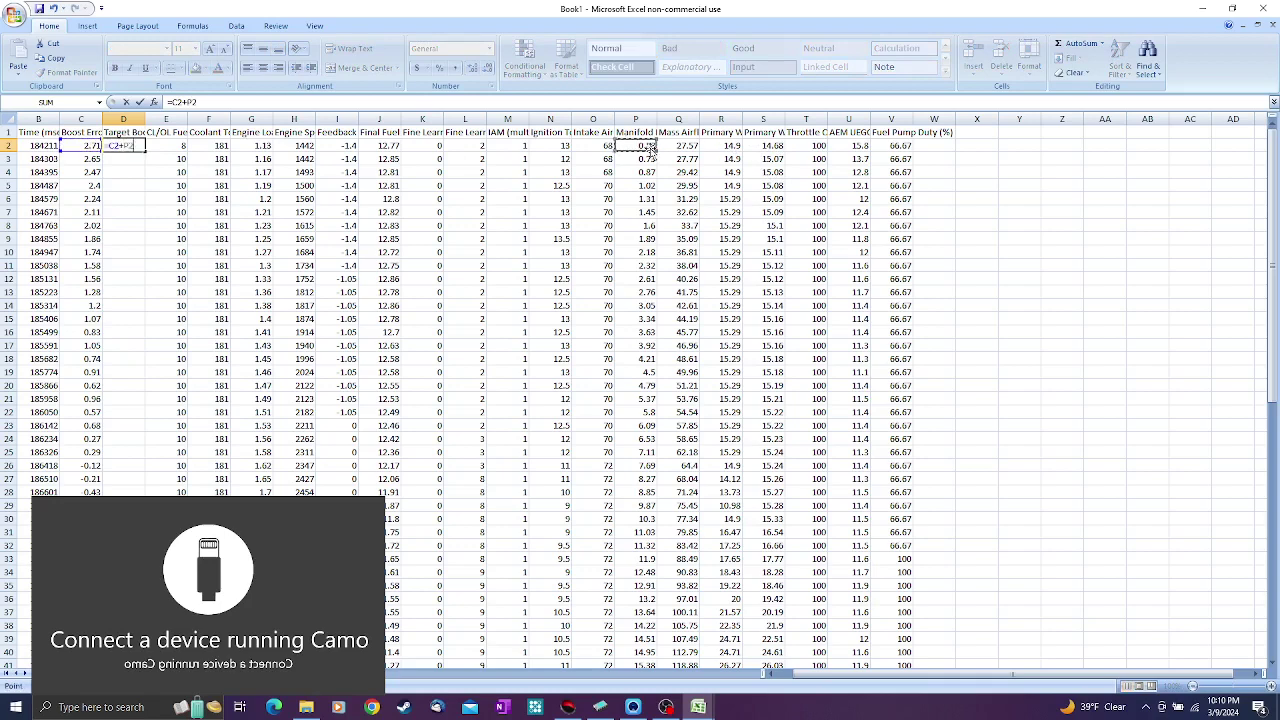
pyautogui.press('Return')
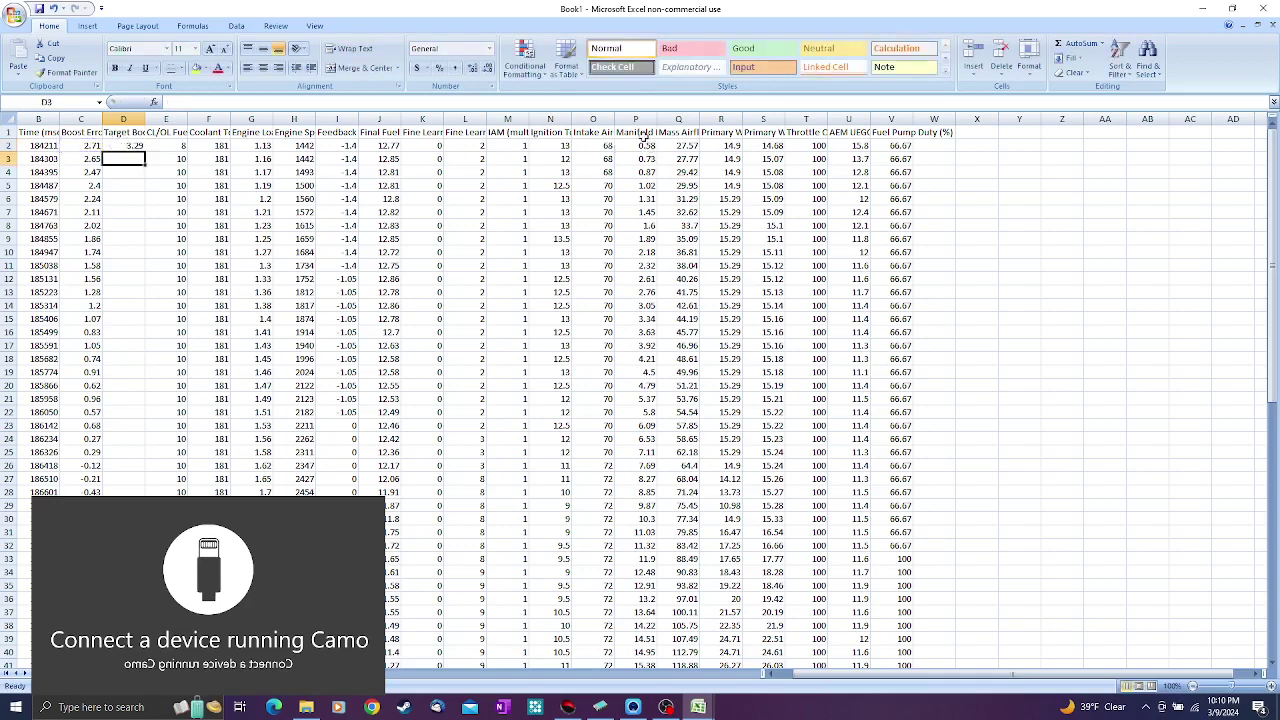
pyautogui.click(643, 133)
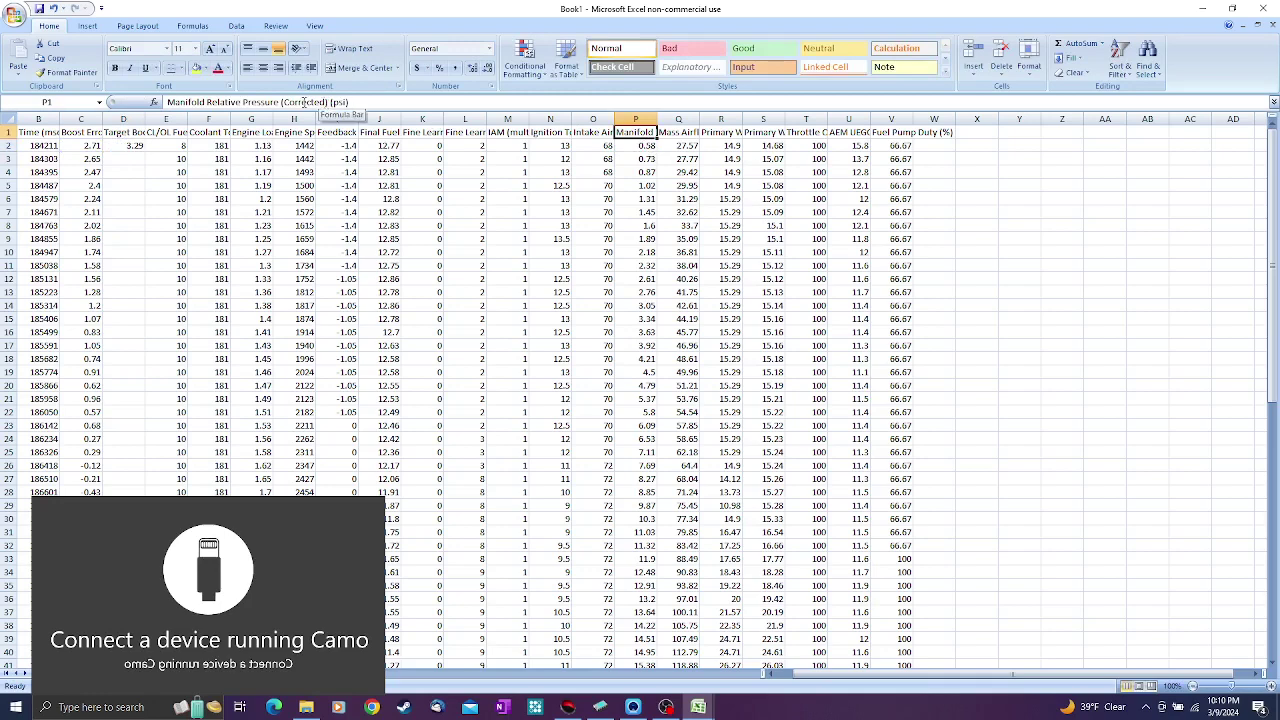
# - Copy the formula in D2 down the Target Boost column to row 77, the last log row
pyautogui.click(140, 145)
pyautogui.hotkey('ctrl', 'c')
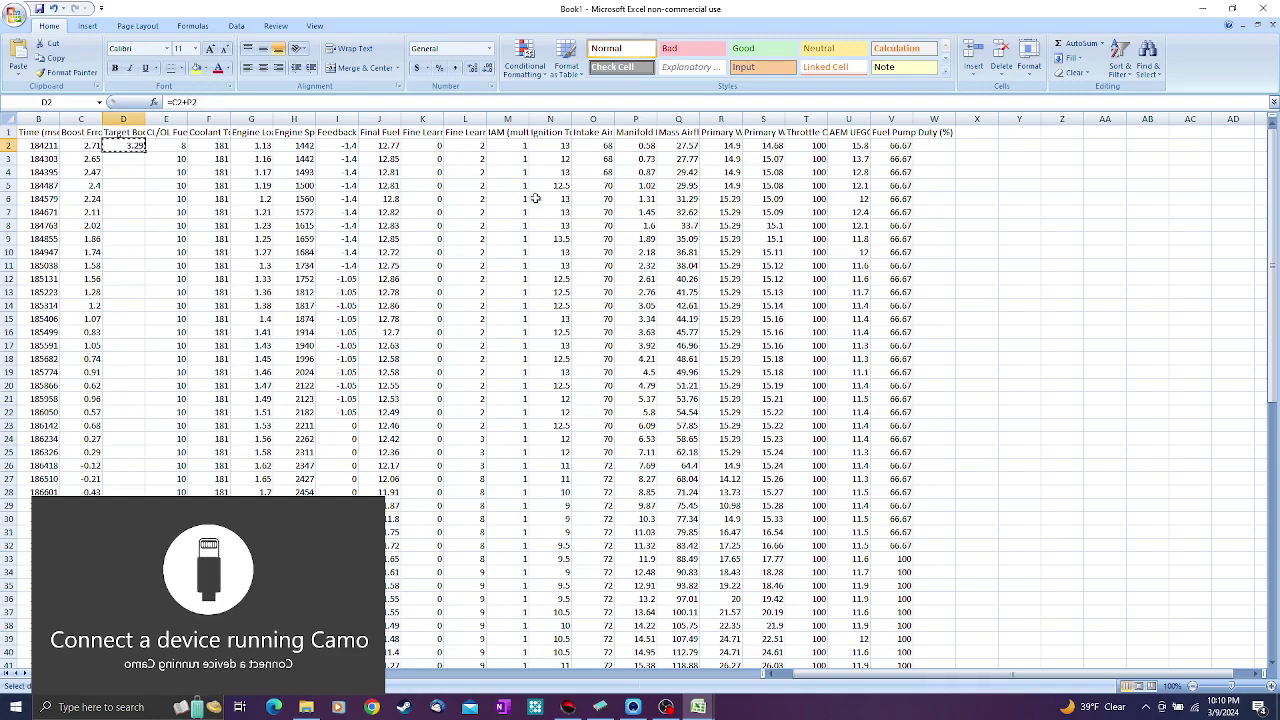
pyautogui.moveTo(1274, 322); pyautogui.dragTo(1274, 455)
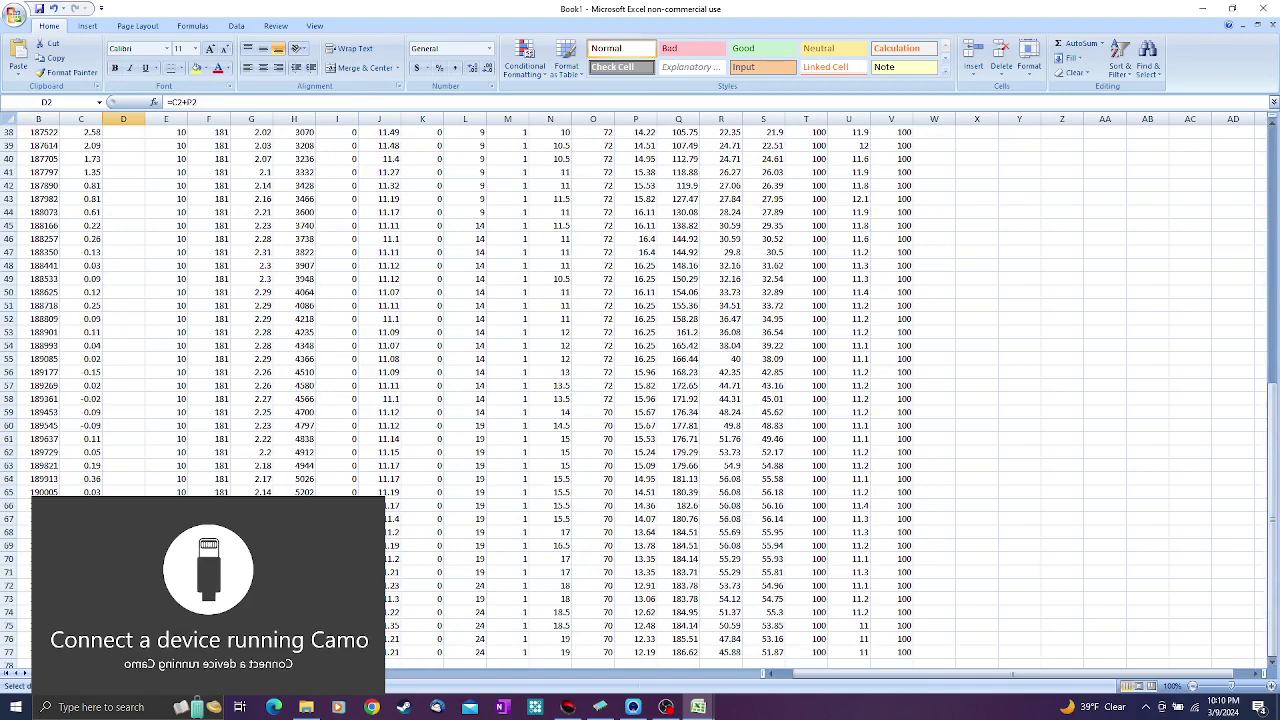
pyautogui.keyDown('shift'); pyautogui.click(123, 652); pyautogui.keyUp('shift')
pyautogui.hotkey('ctrl', 'v')
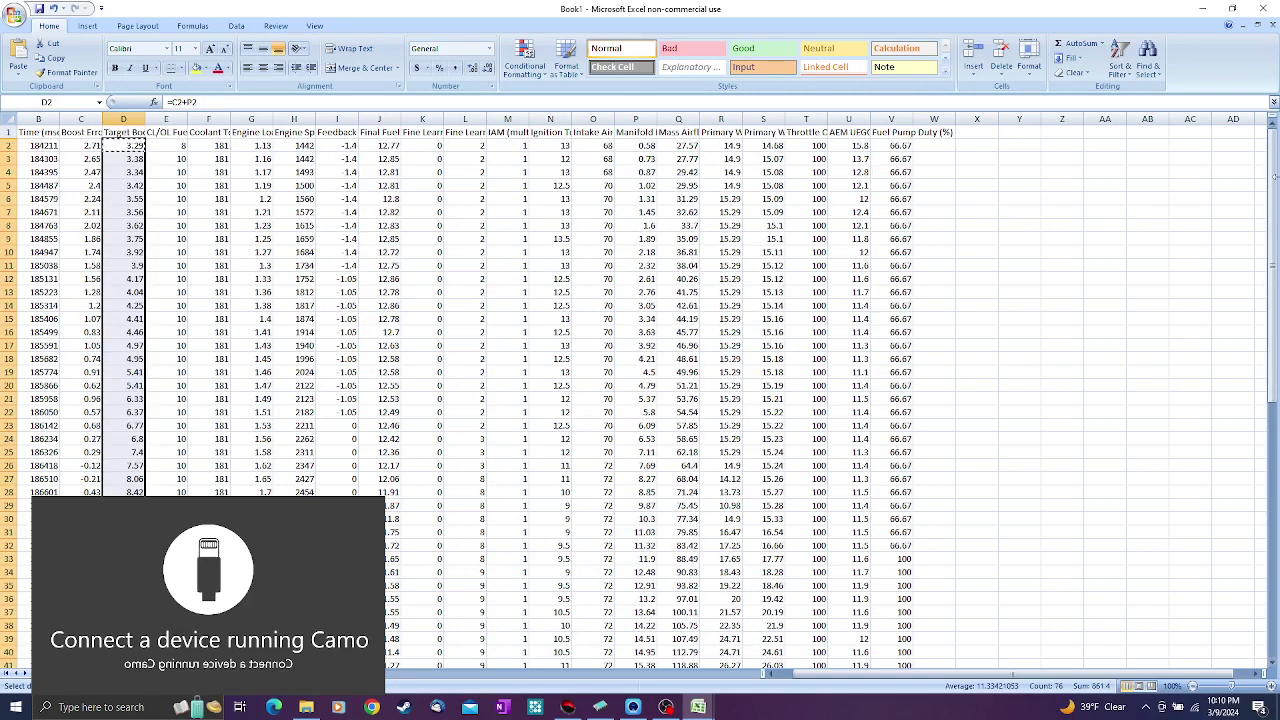
pyautogui.moveTo(1275, 186); pyautogui.dragTo(1276, 494)
pyautogui.moveTo(1275, 240); pyautogui.dragTo(1275, 130)
# - Switch to EcuFlash, examine the Target Boost table's 90% throttle column, rotate its 3D graph, and return to Excel
pyautogui.click(601, 707)
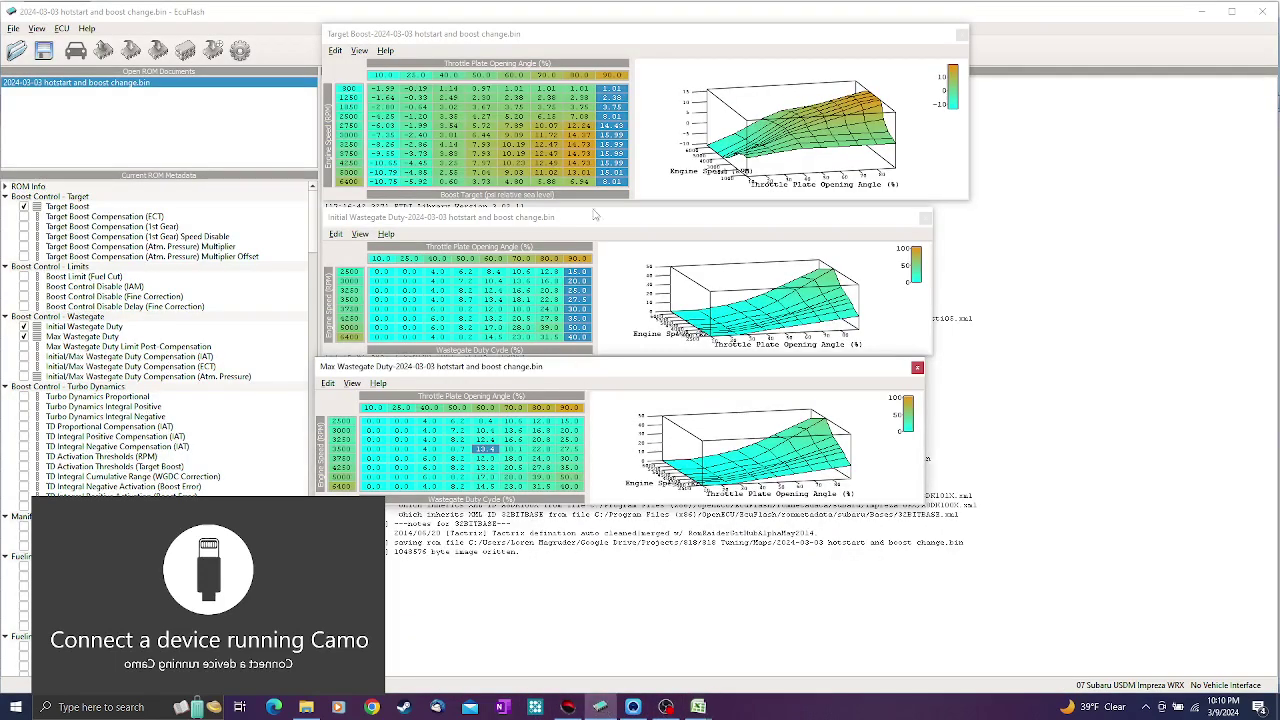
pyautogui.click(617, 104)
pyautogui.click(617, 99)
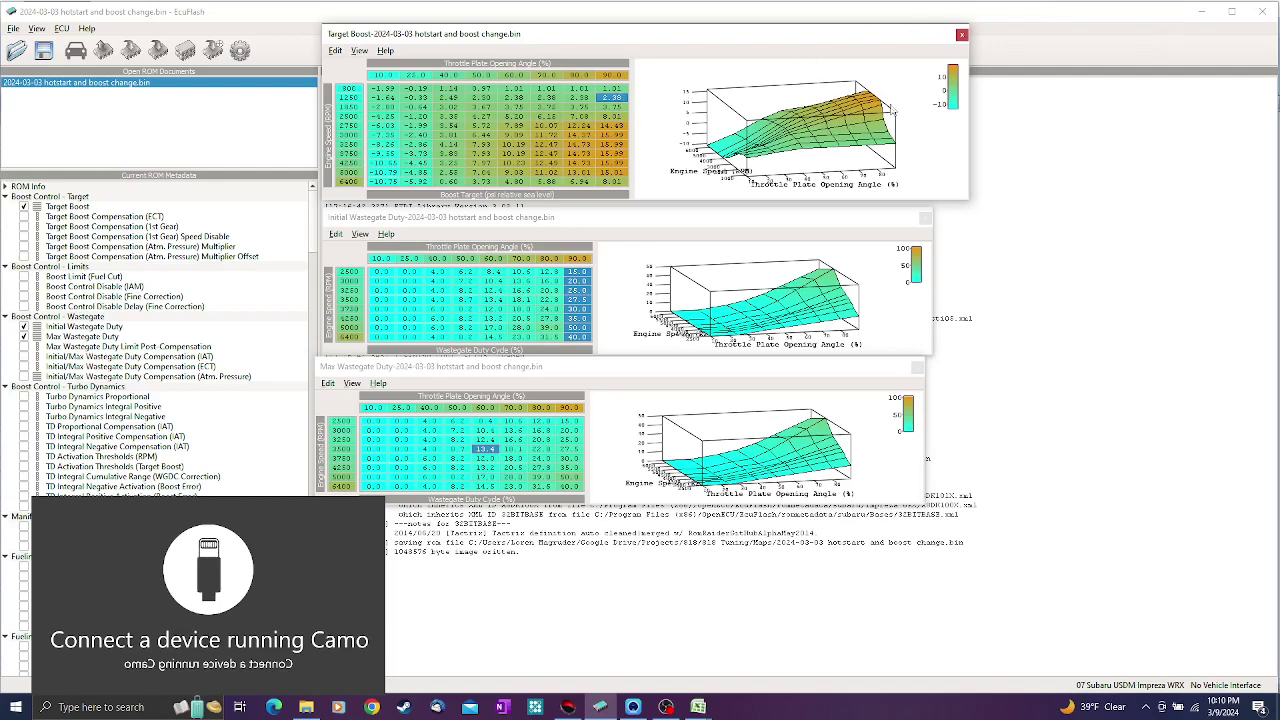
pyautogui.moveTo(892, 112); pyautogui.dragTo(887, 120)
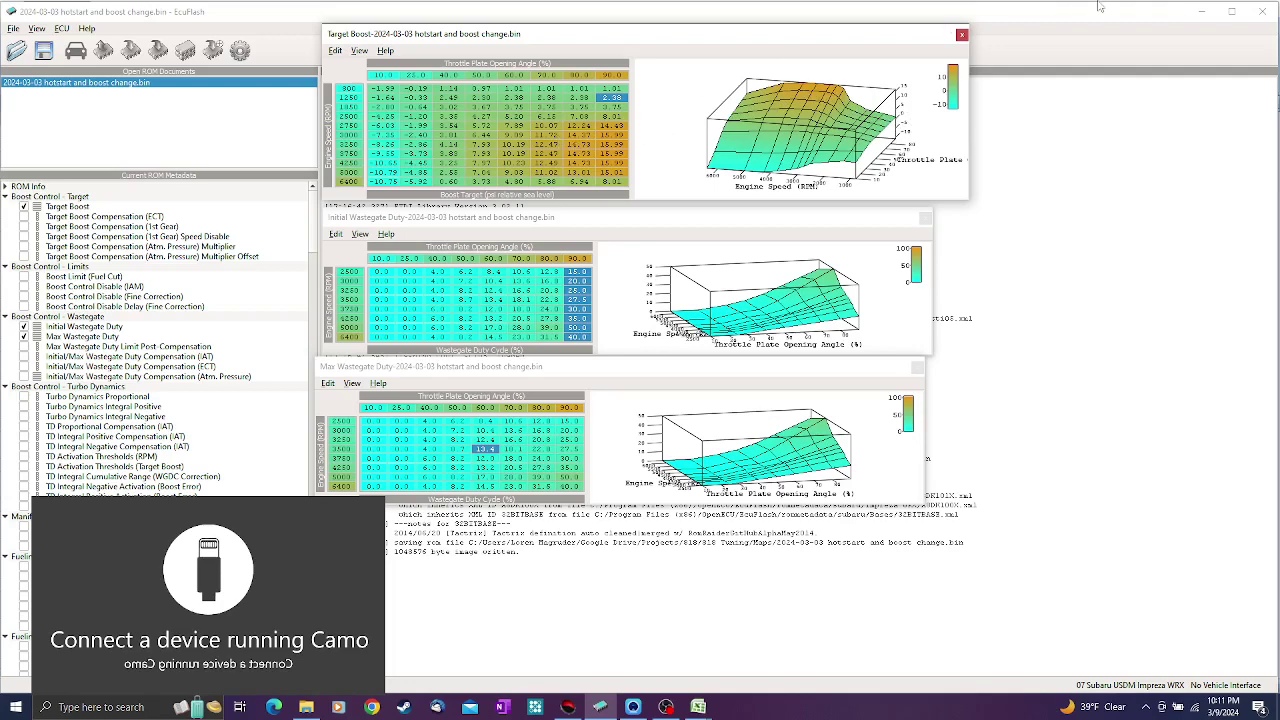
pyautogui.click(1201, 11)
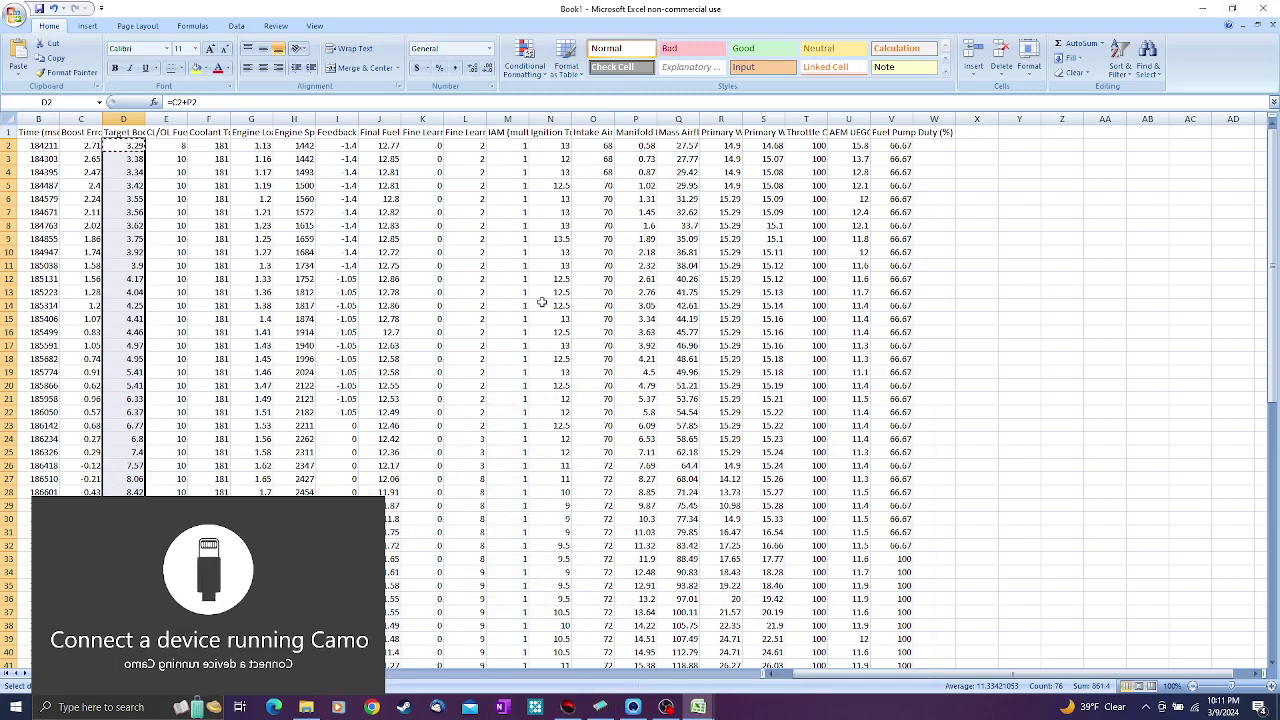
# - View the romraiderlog_20240309_164245.csv workbook and return to the Book1 workbook
pyautogui.click(700, 709)
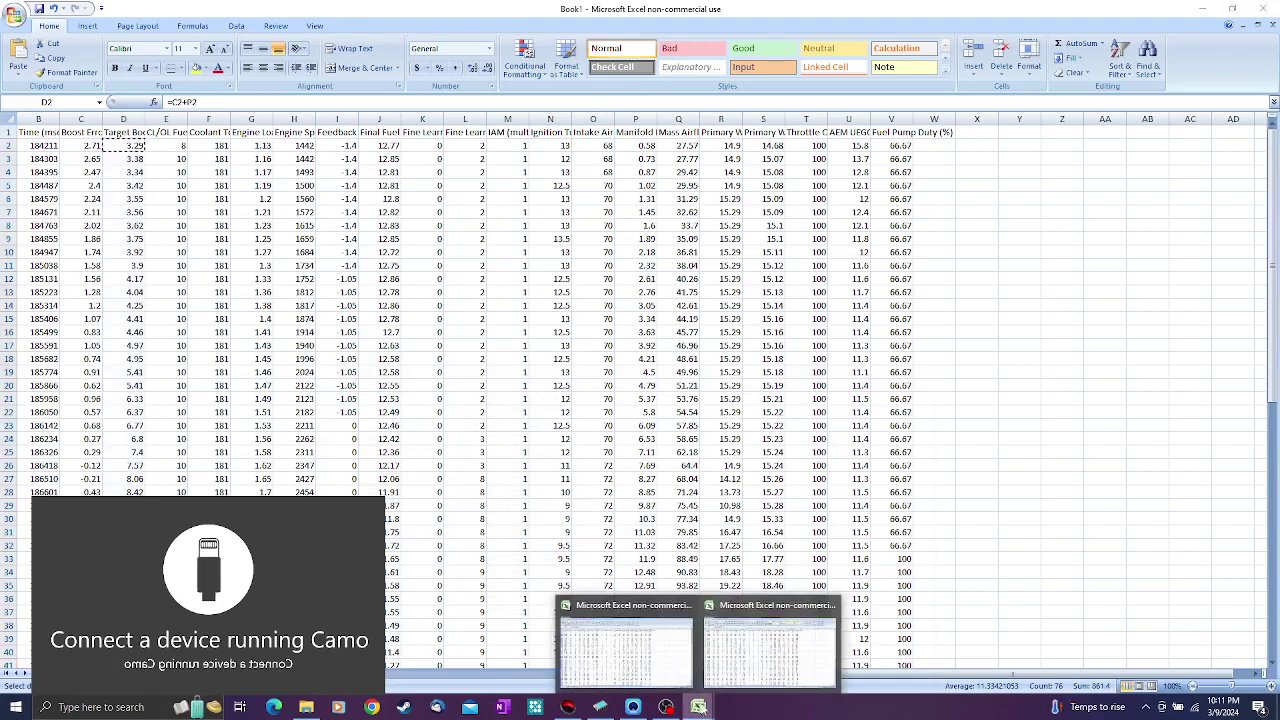
pyautogui.click(762, 668)
pyautogui.moveTo(698, 707)
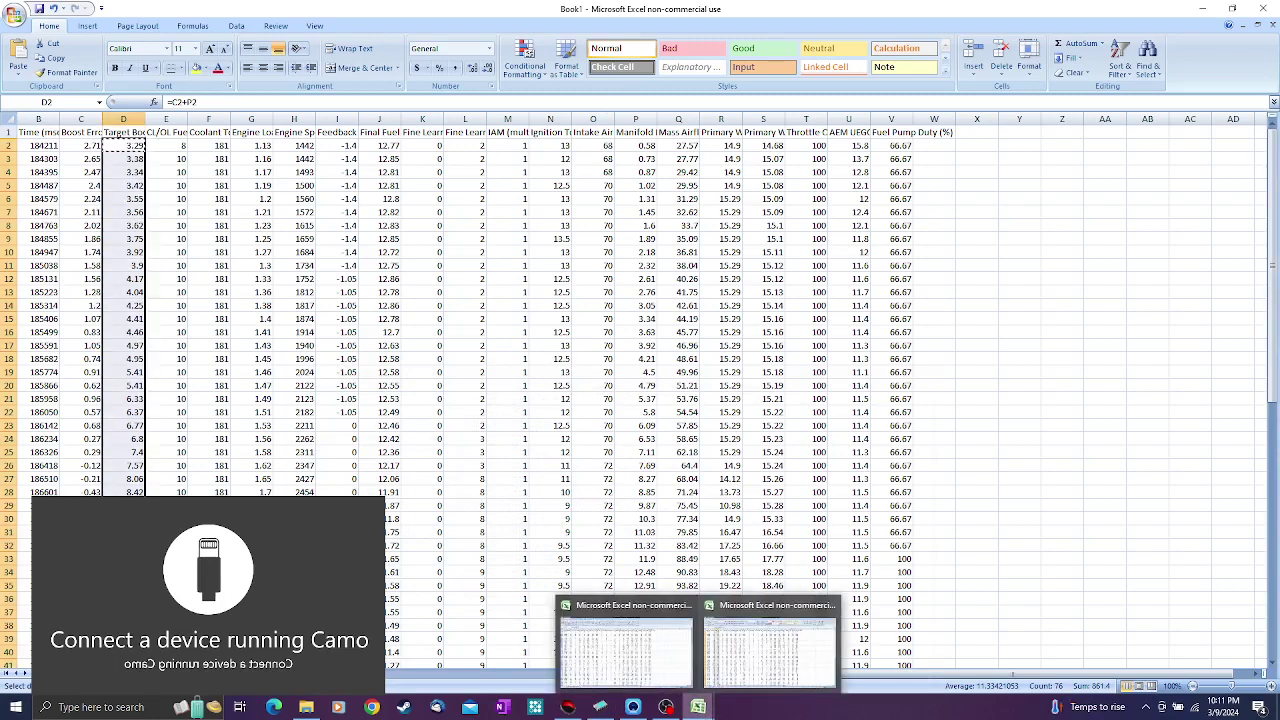
pyautogui.click(688, 672)
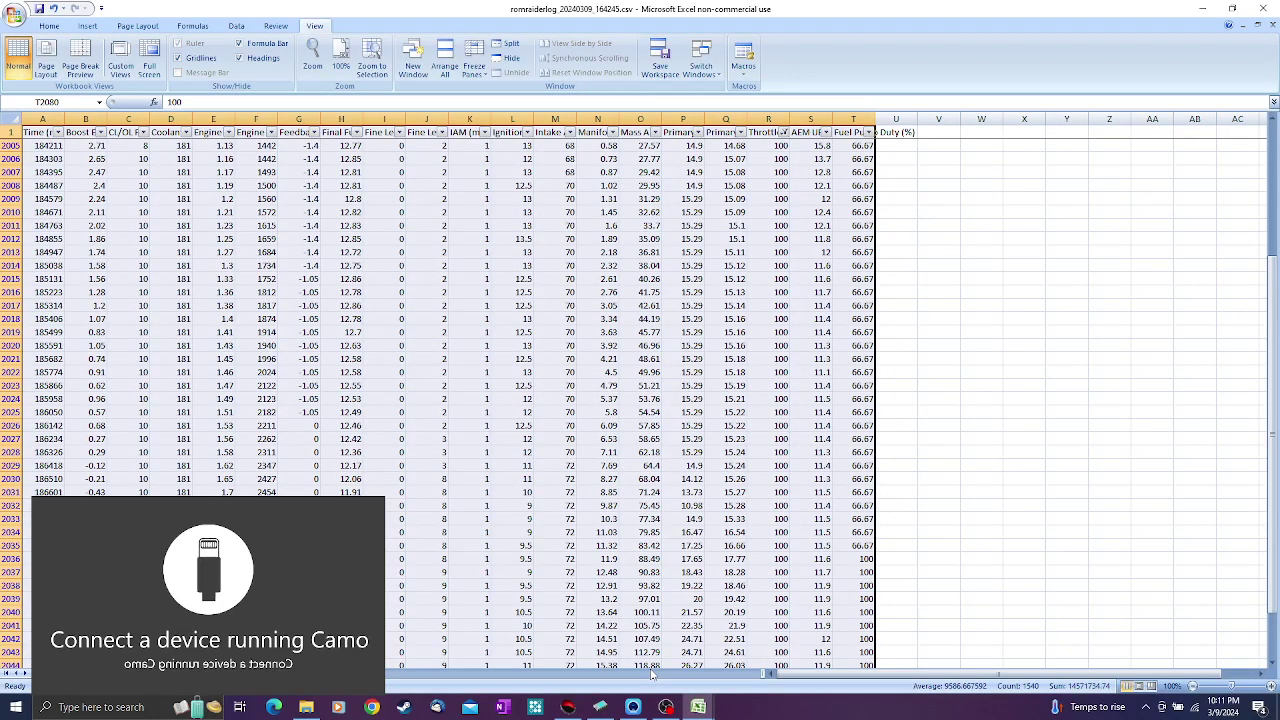
pyautogui.moveTo(698, 707)
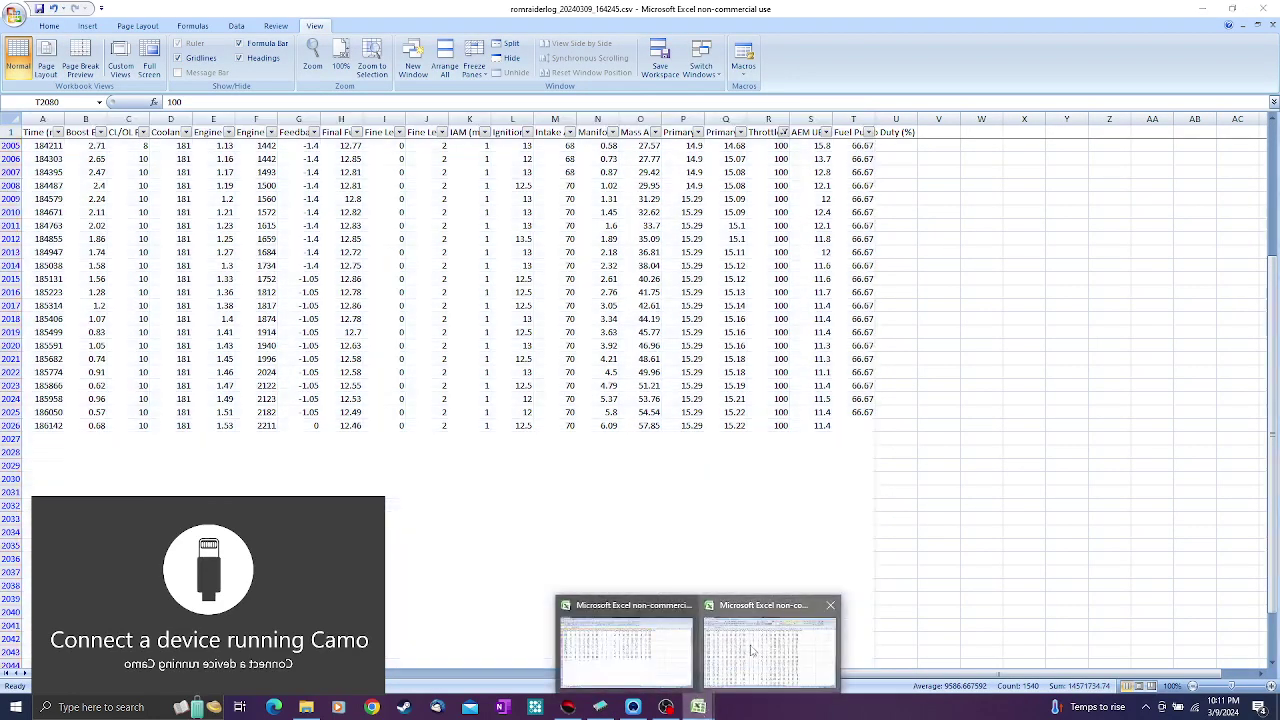
pyautogui.click(751, 645)
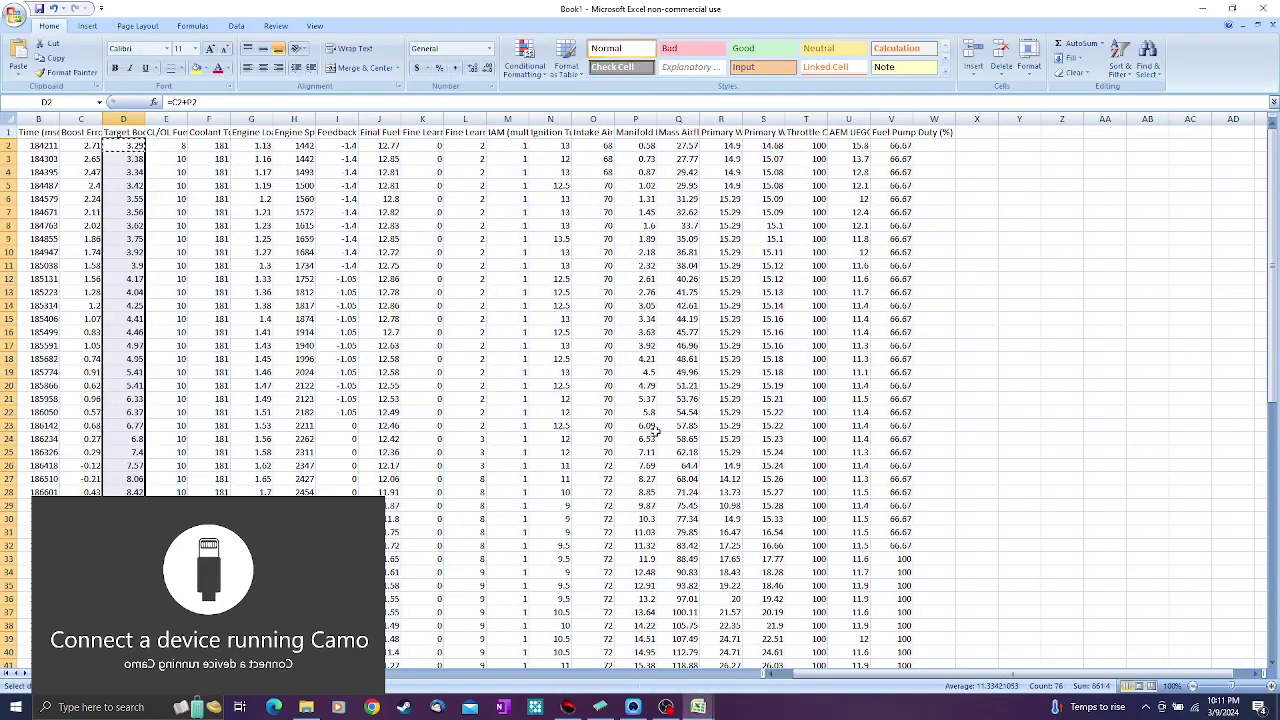
pyautogui.click(168, 226)
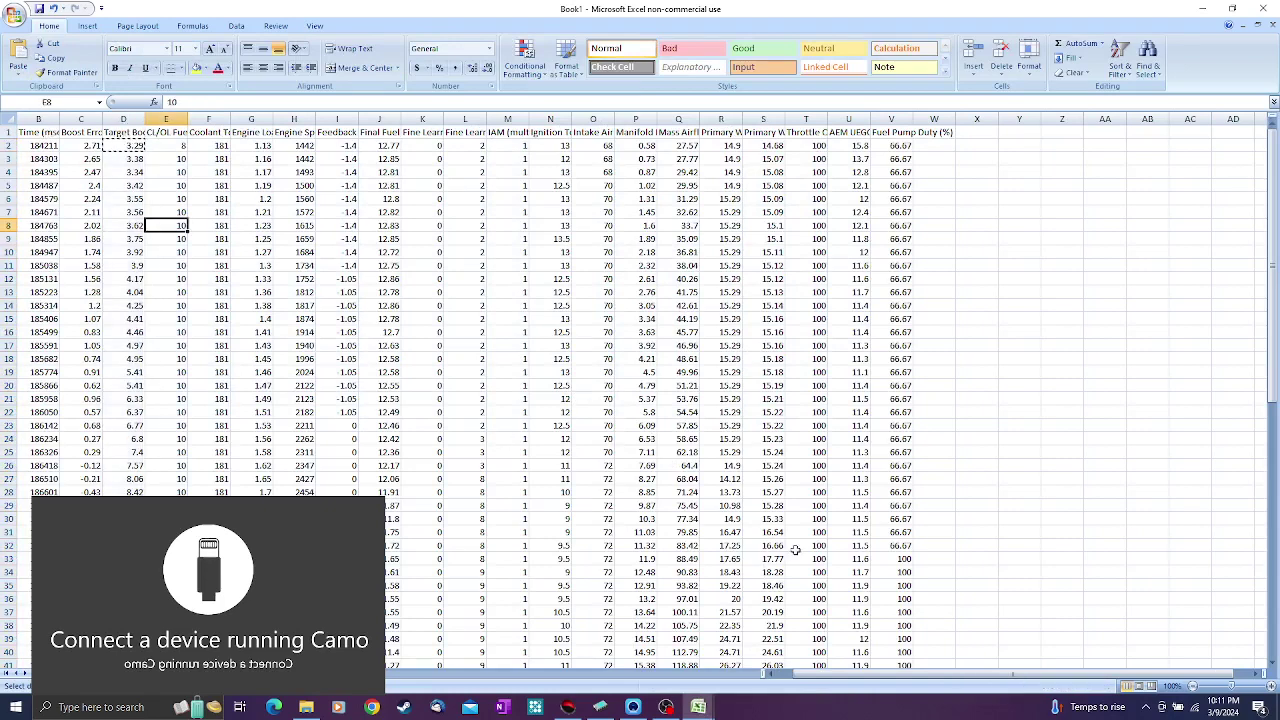
pyautogui.moveTo(855, 677); pyautogui.dragTo(843, 679)
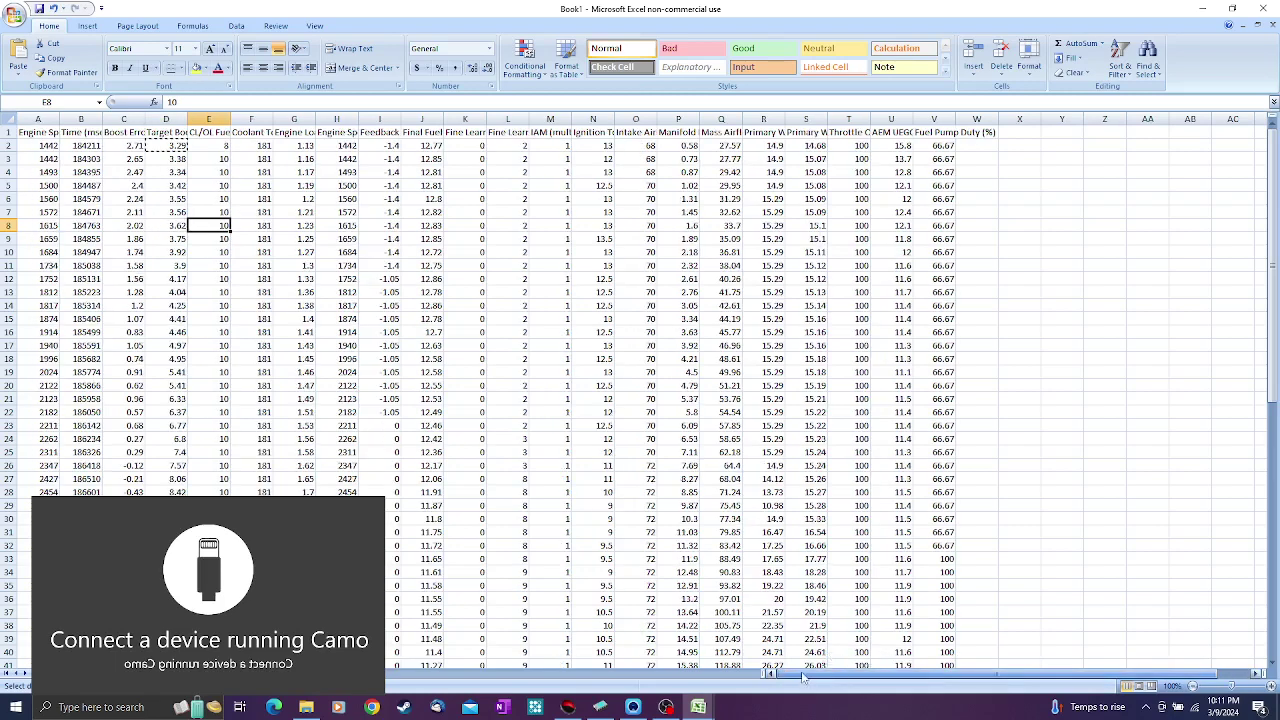
pyautogui.click(36, 121)
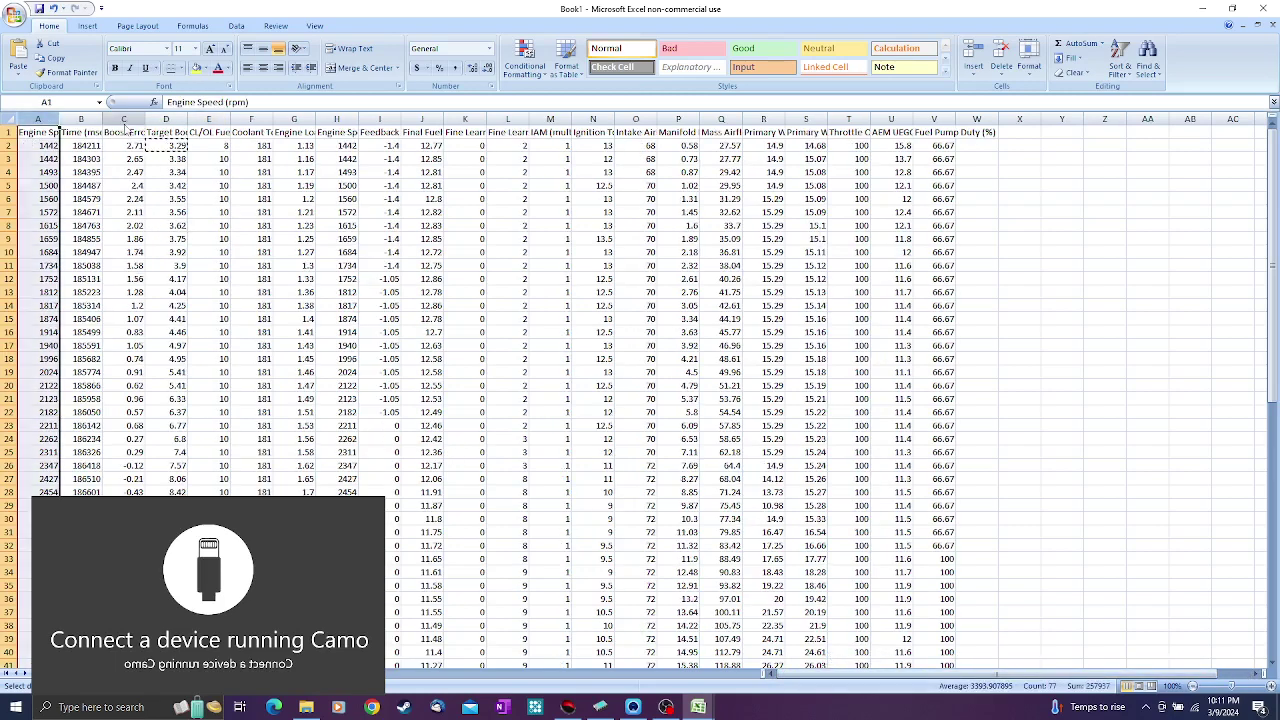
pyautogui.keyDown('ctrl'); pyautogui.click(124, 121); pyautogui.keyUp('ctrl')
pyautogui.keyDown('ctrl'); pyautogui.click(165, 119); pyautogui.keyUp('ctrl')
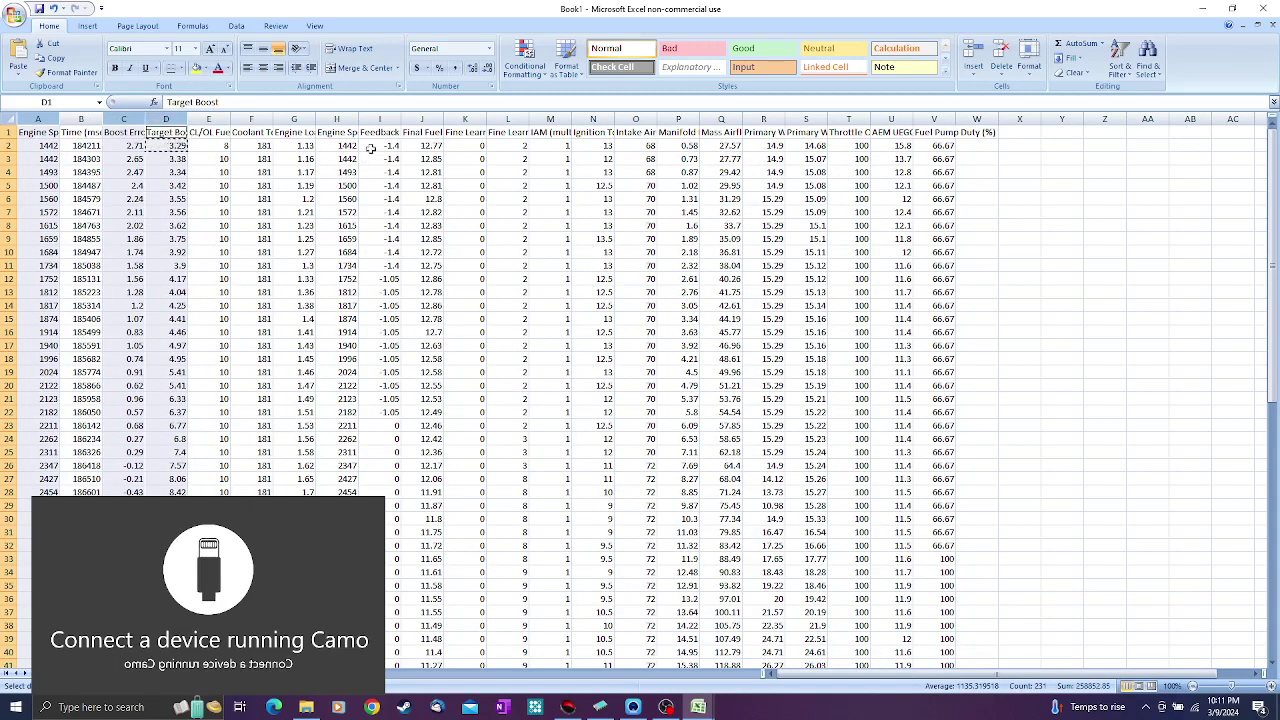
pyautogui.keyDown('ctrl'); pyautogui.click(336, 119); pyautogui.keyUp('ctrl')
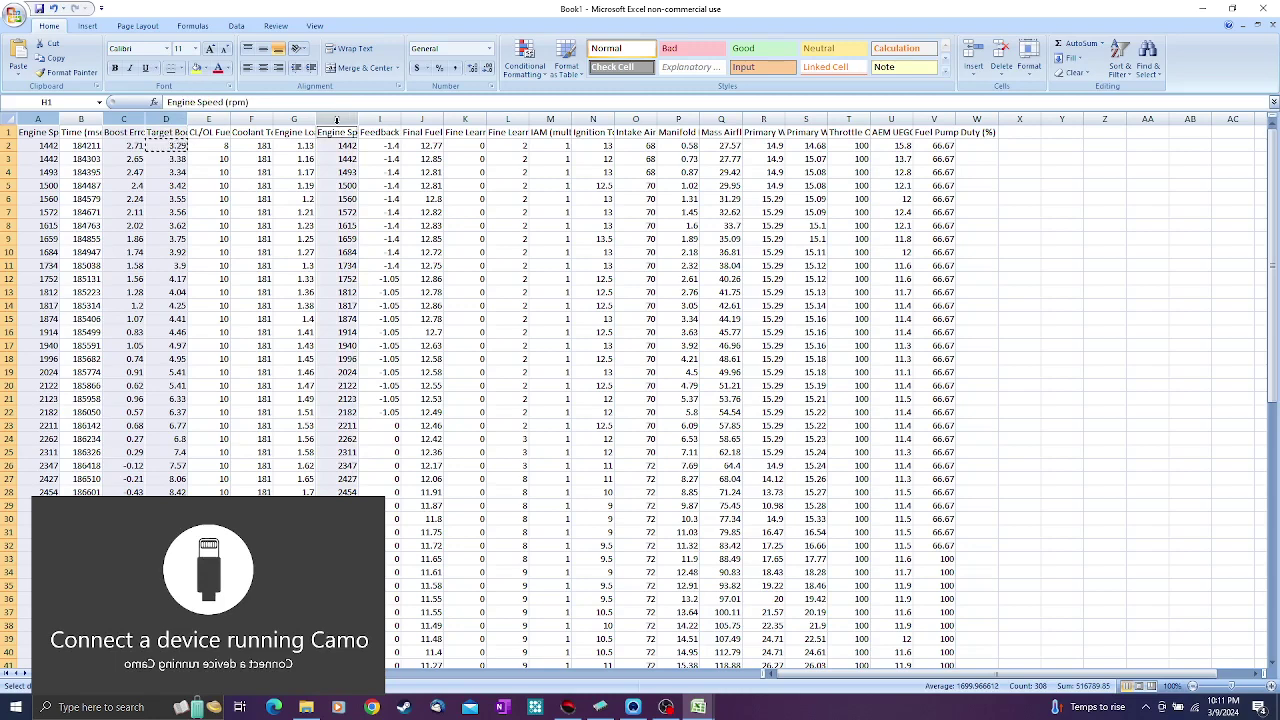
pyautogui.click(300, 186)
# - Insert a smooth-line scatter chart with markers of boost error, target boost, manifold relative pressure and both primary wastegate duty columns against engine speed
pyautogui.click(36, 119)
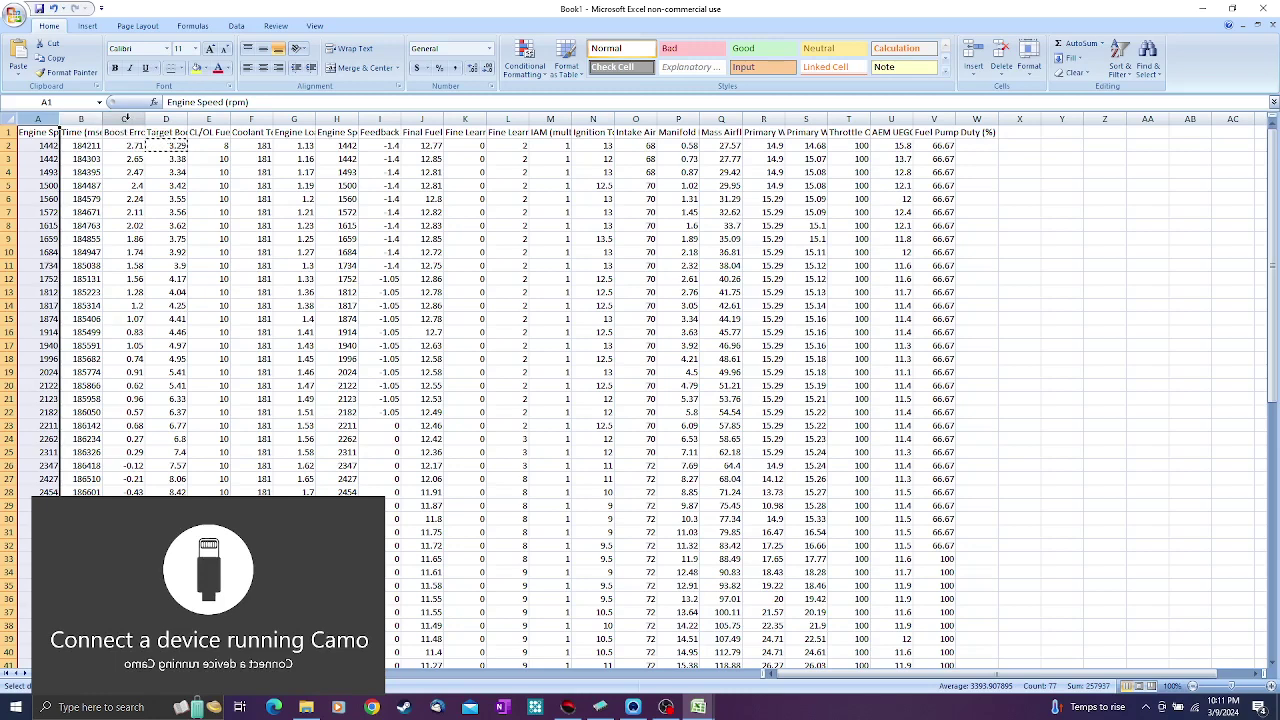
pyautogui.moveTo(125, 119); pyautogui.dragTo(160, 117)
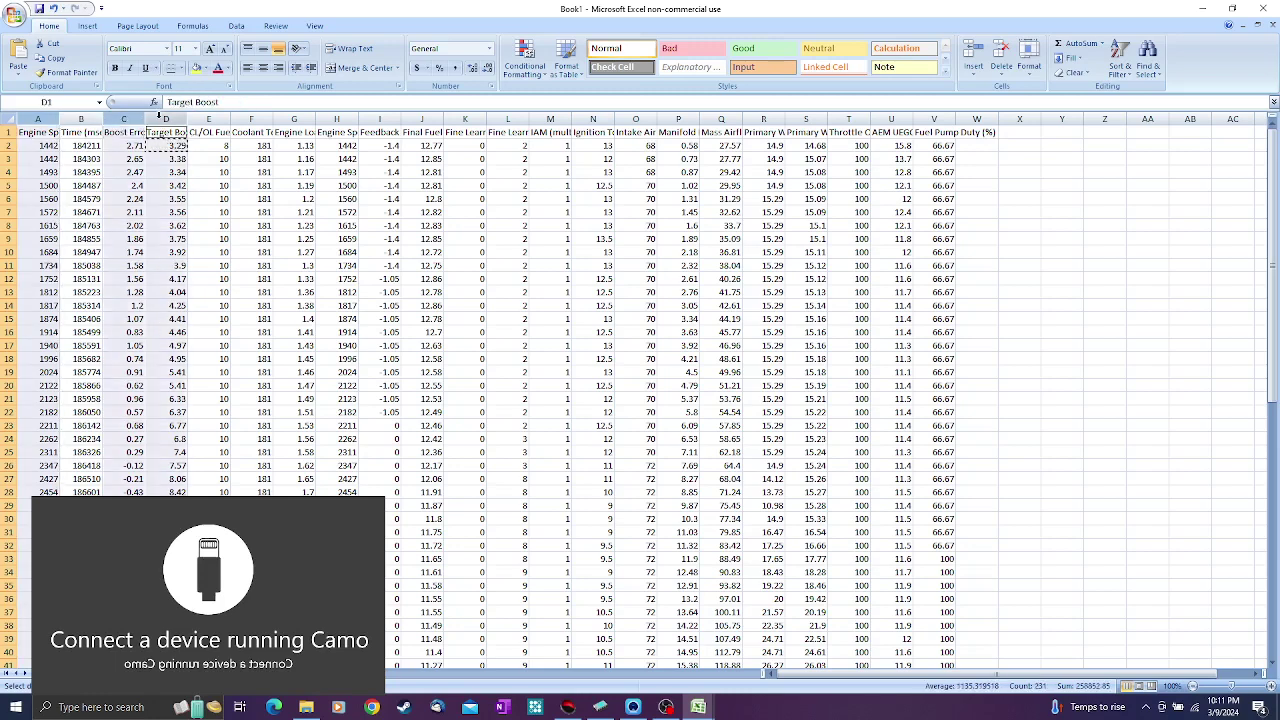
pyautogui.click(681, 119)
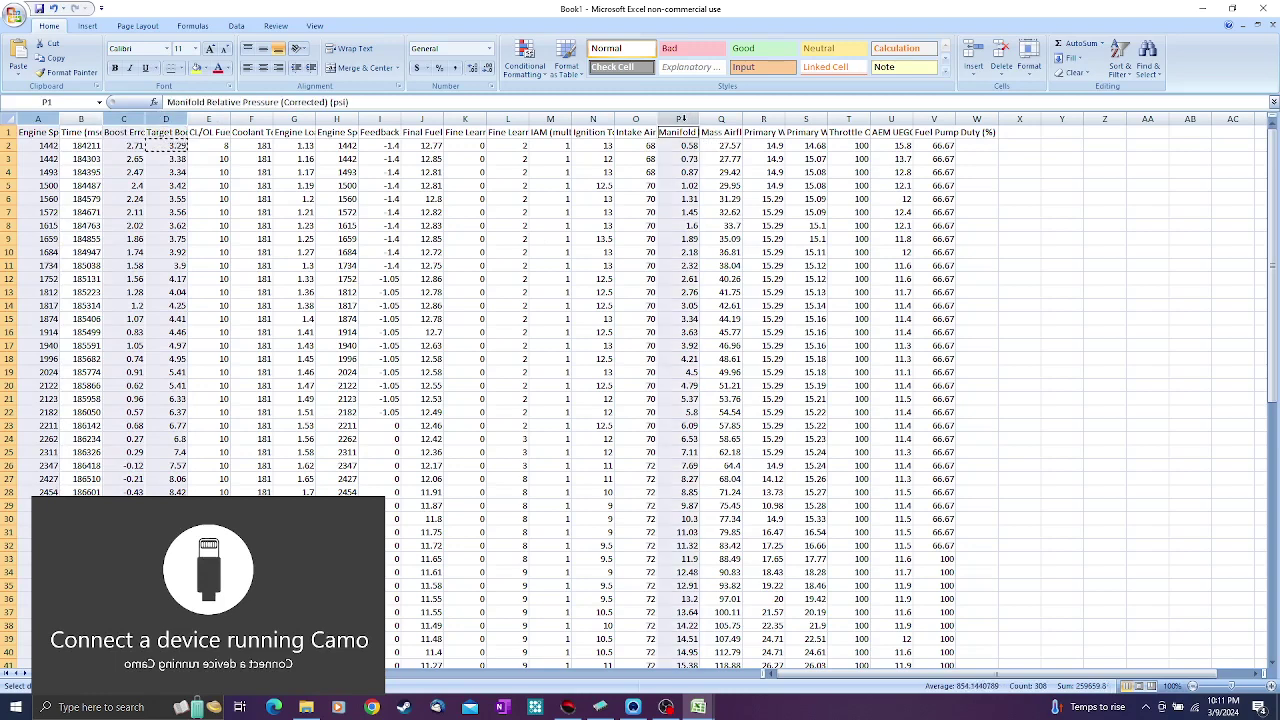
pyautogui.keyDown('ctrl'); pyautogui.click(776, 115); pyautogui.keyUp('ctrl')
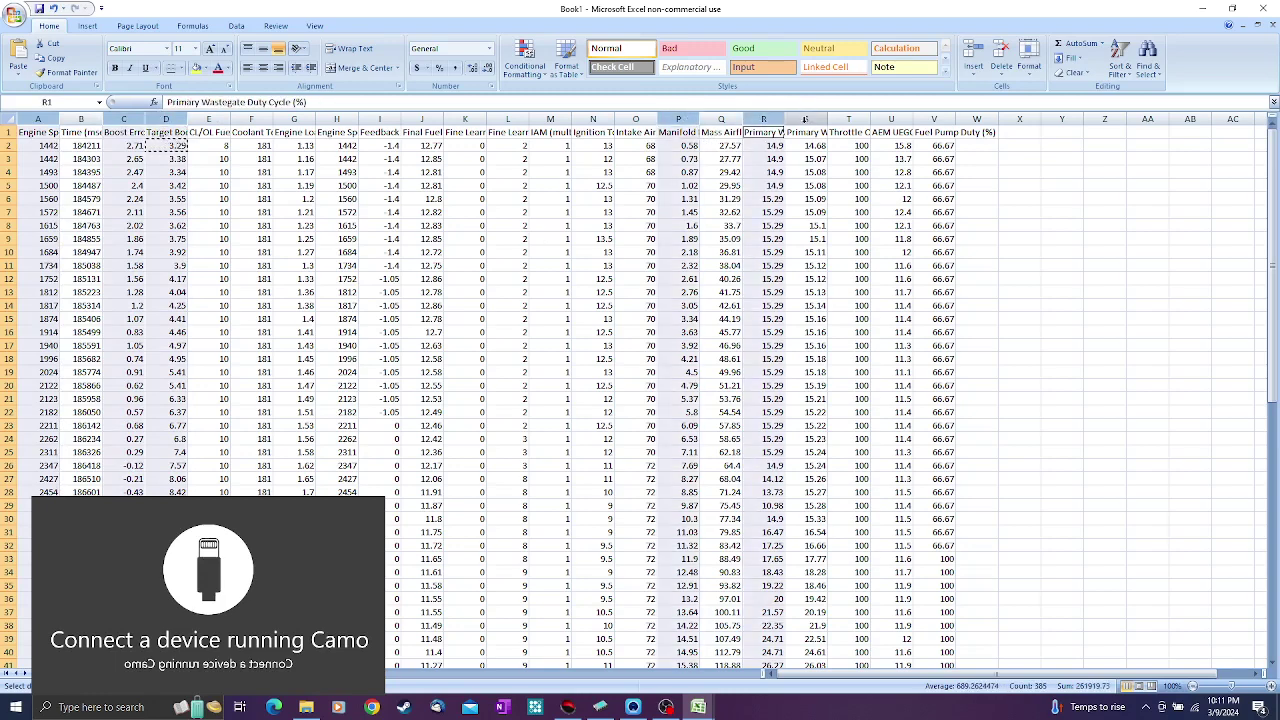
pyautogui.keyDown('ctrl'); pyautogui.click(805, 119); pyautogui.keyUp('ctrl')
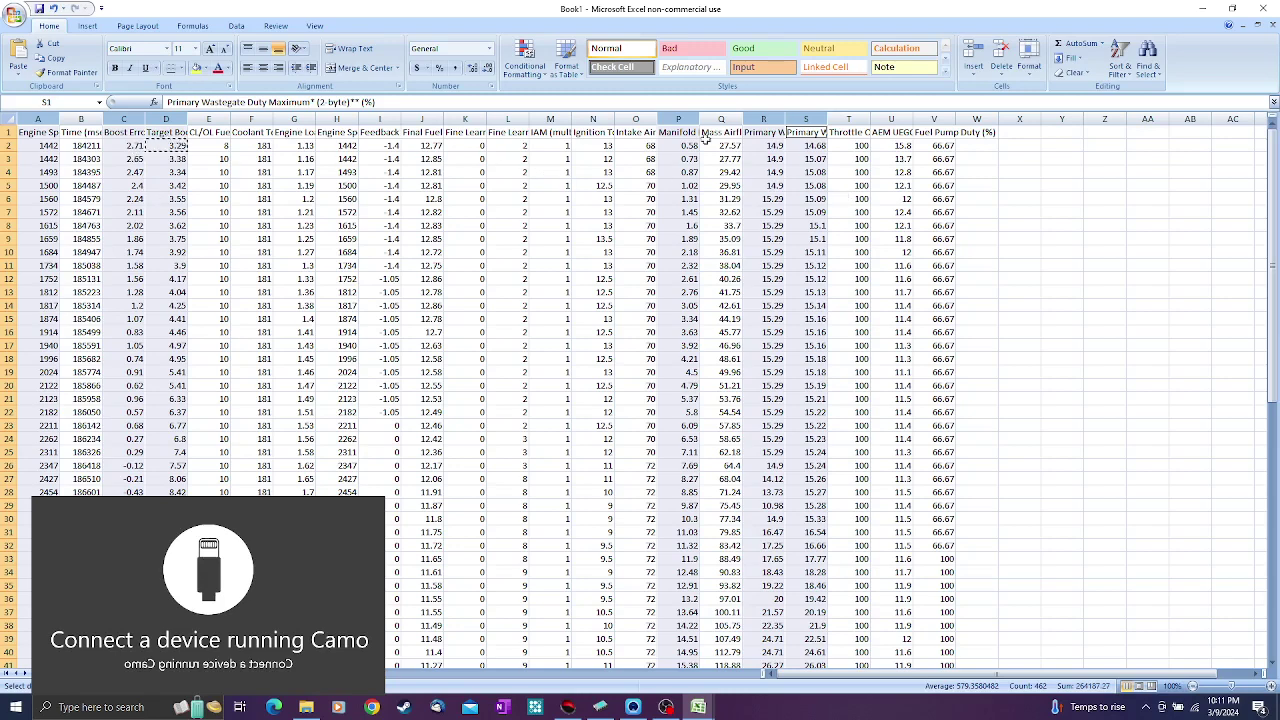
pyautogui.click(87, 26)
pyautogui.click(360, 55)
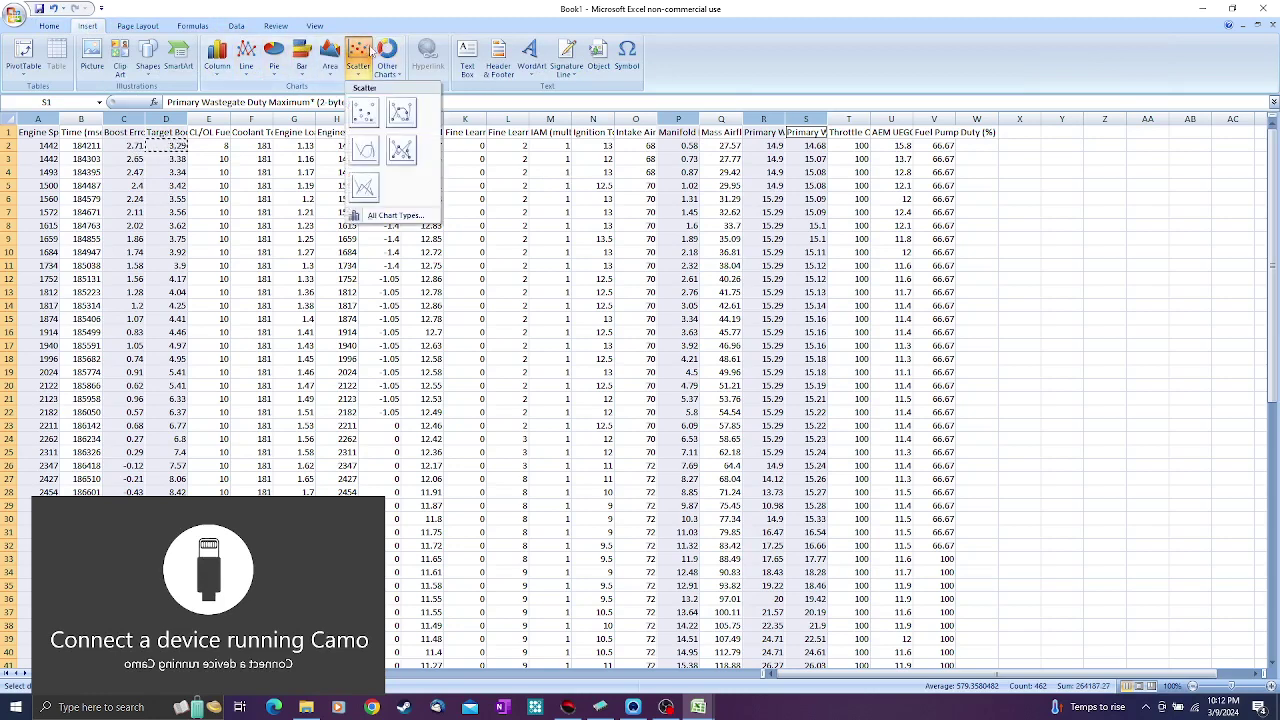
pyautogui.click(411, 114)
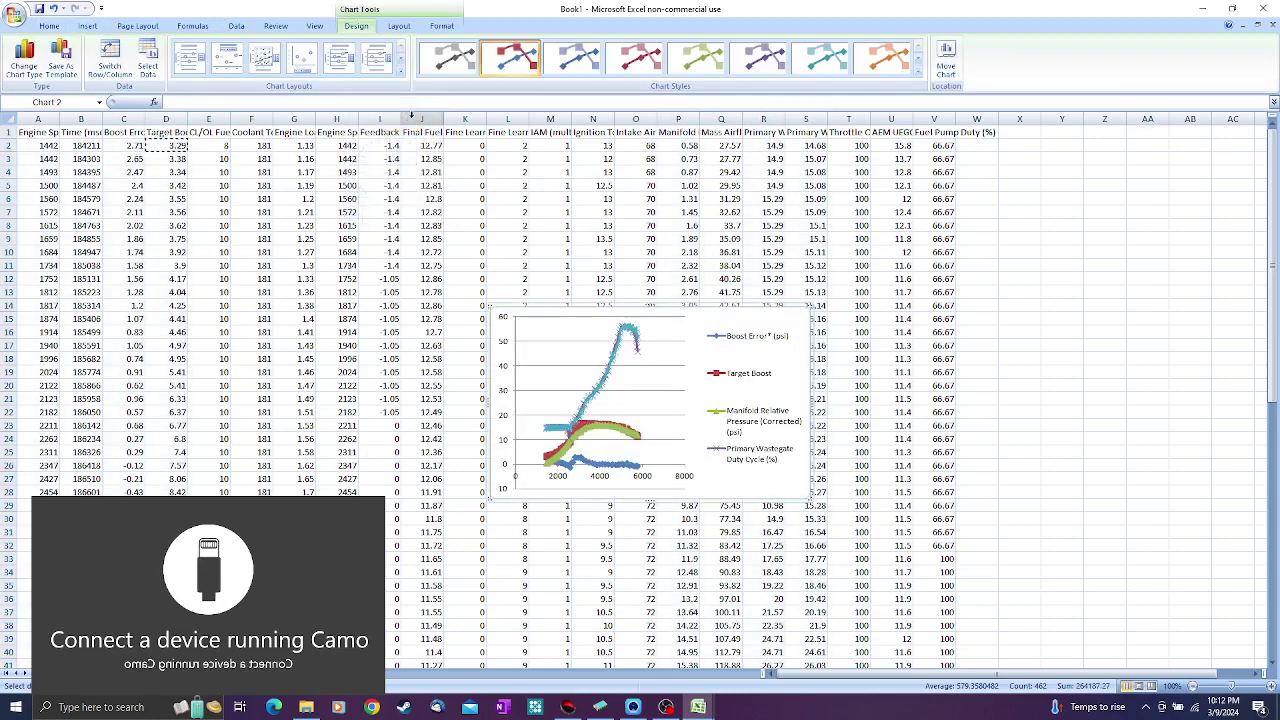
# - Move the new scatter chart from Sheet1 to its own new chart sheet
pyautogui.click(754, 330)
pyautogui.rightClick(755, 319)
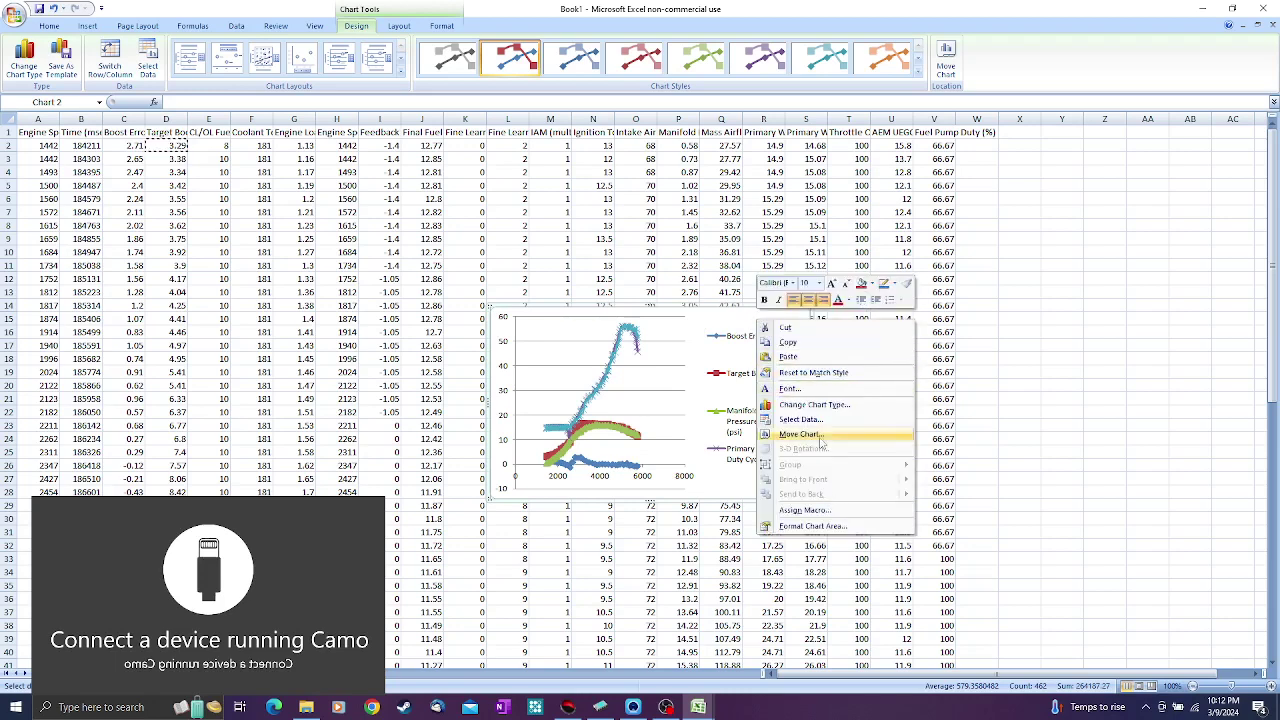
pyautogui.click(818, 436)
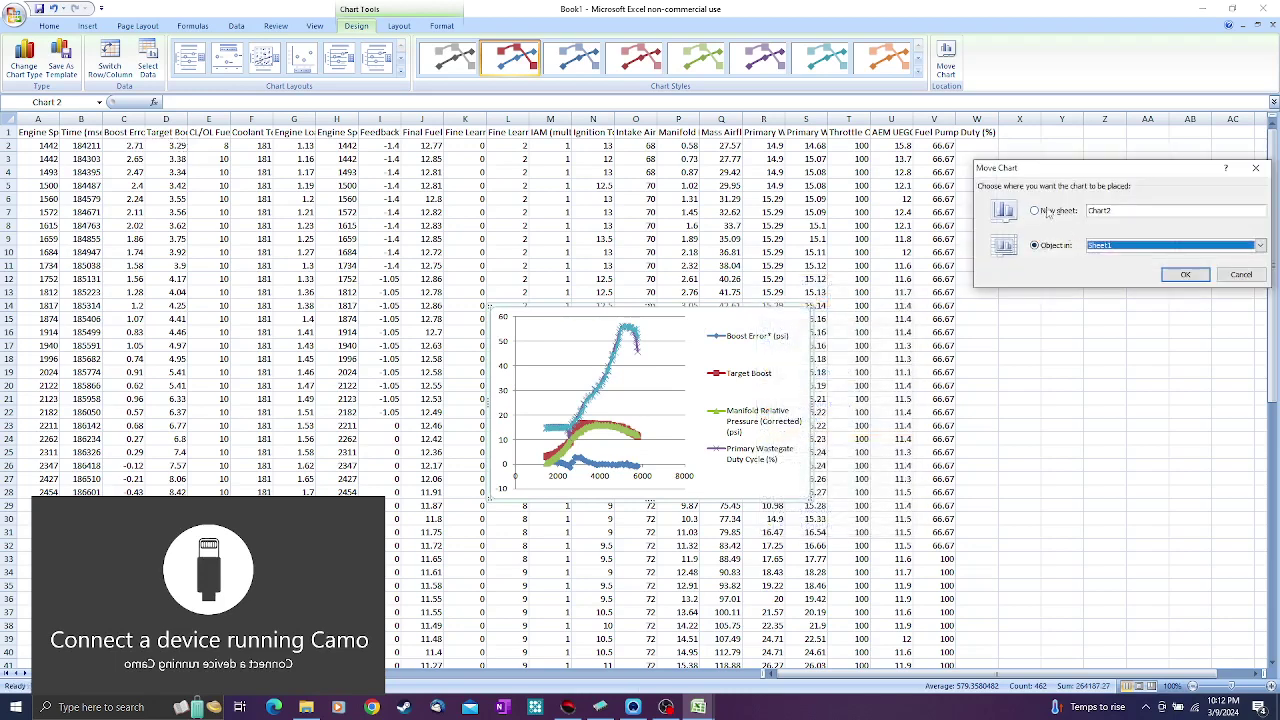
pyautogui.click(1203, 276)
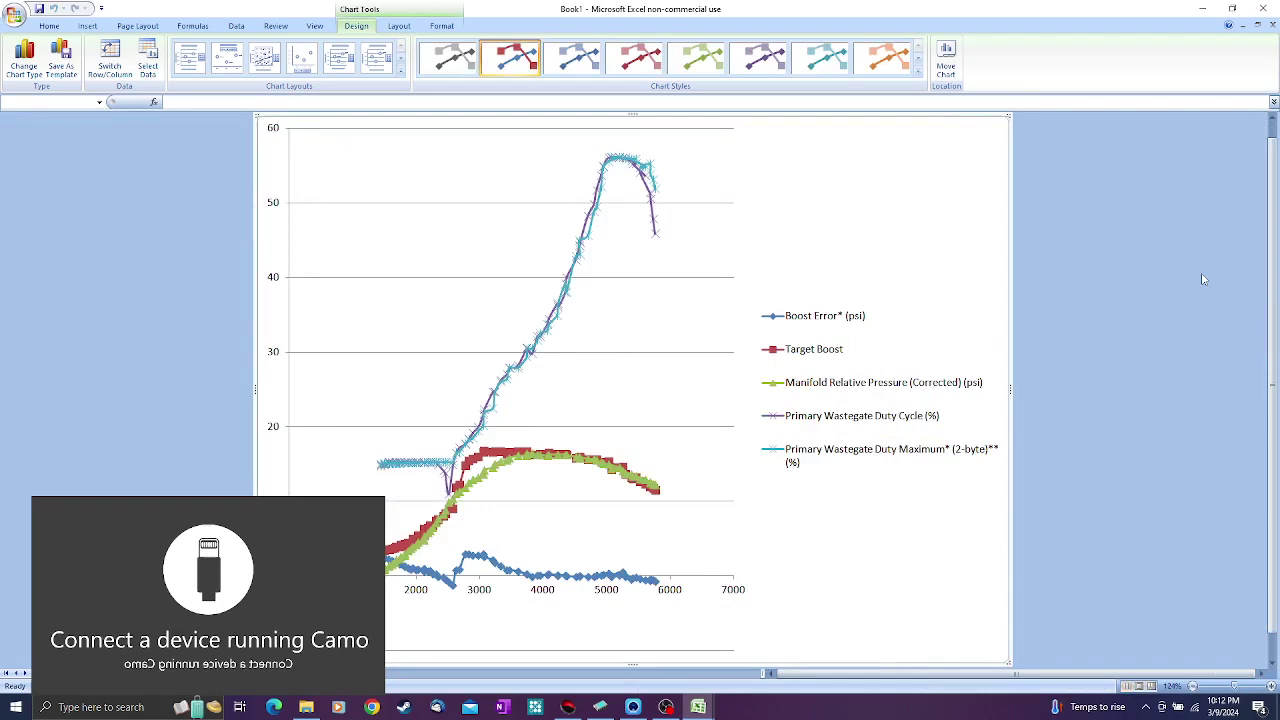
# - Position the chart's legend at the bottom, without overlapping the chart
pyautogui.click(840, 468)
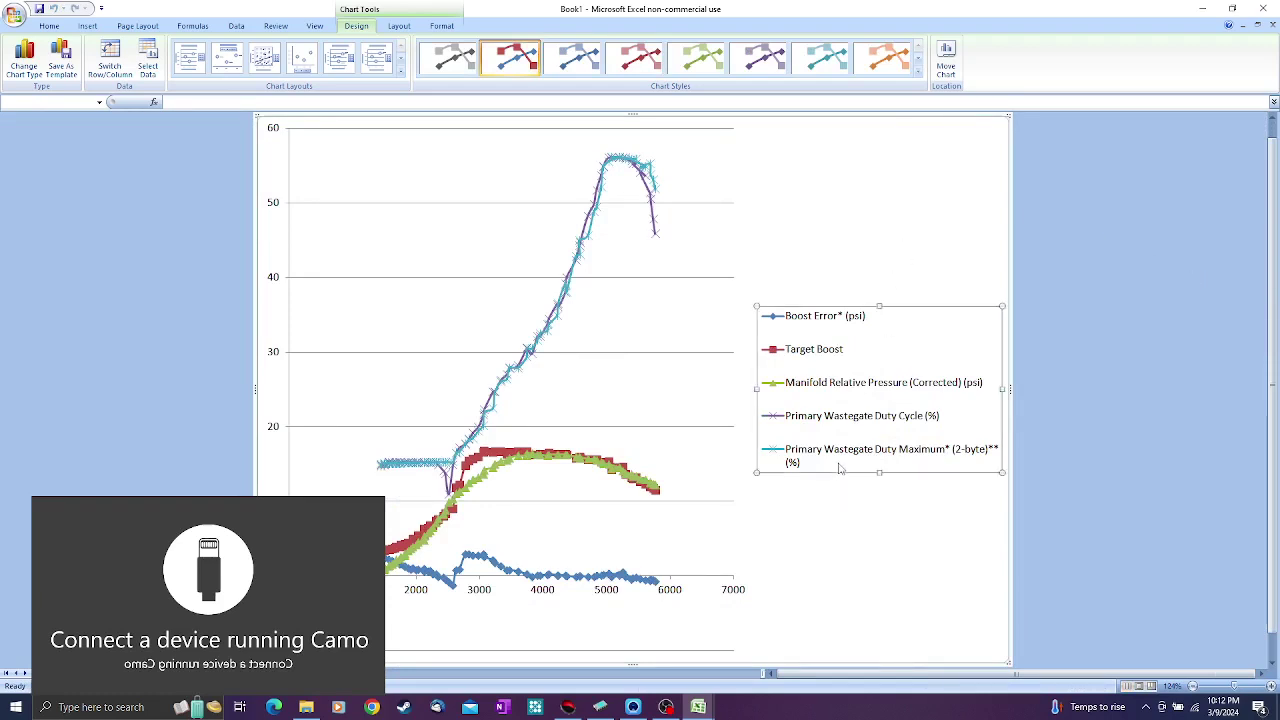
pyautogui.rightClick(840, 468)
pyautogui.click(897, 568)
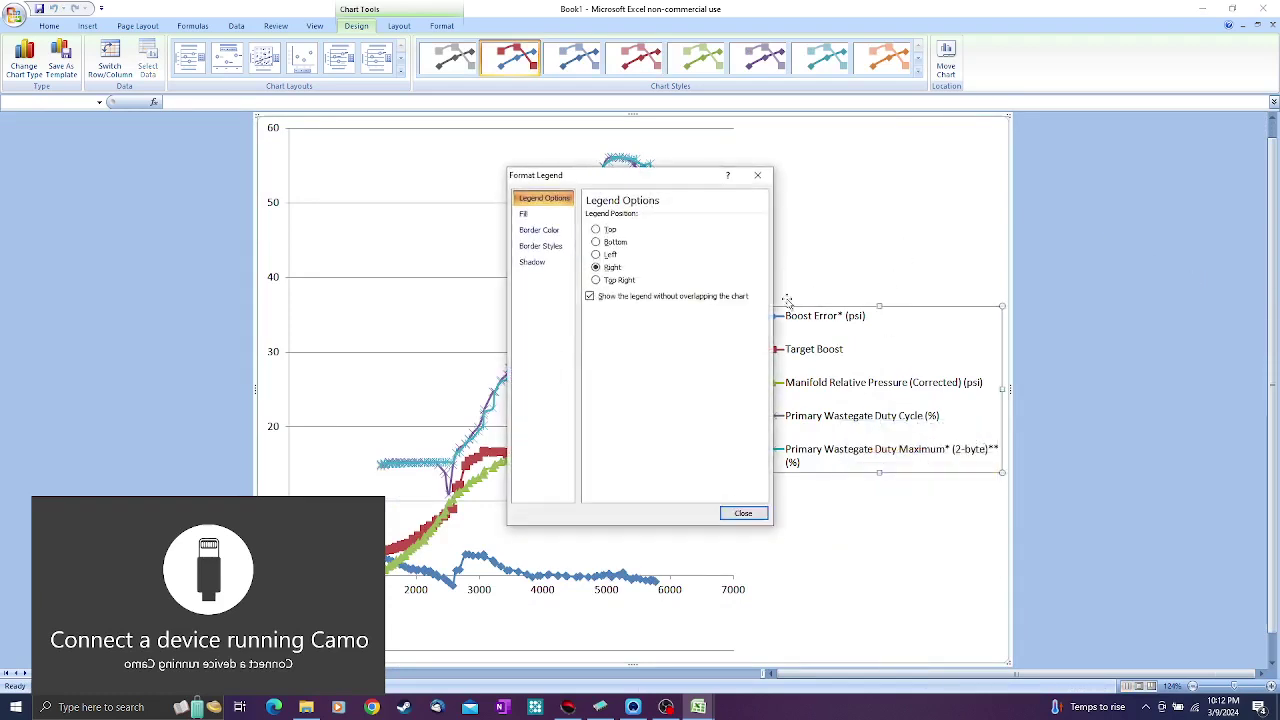
pyautogui.click(612, 243)
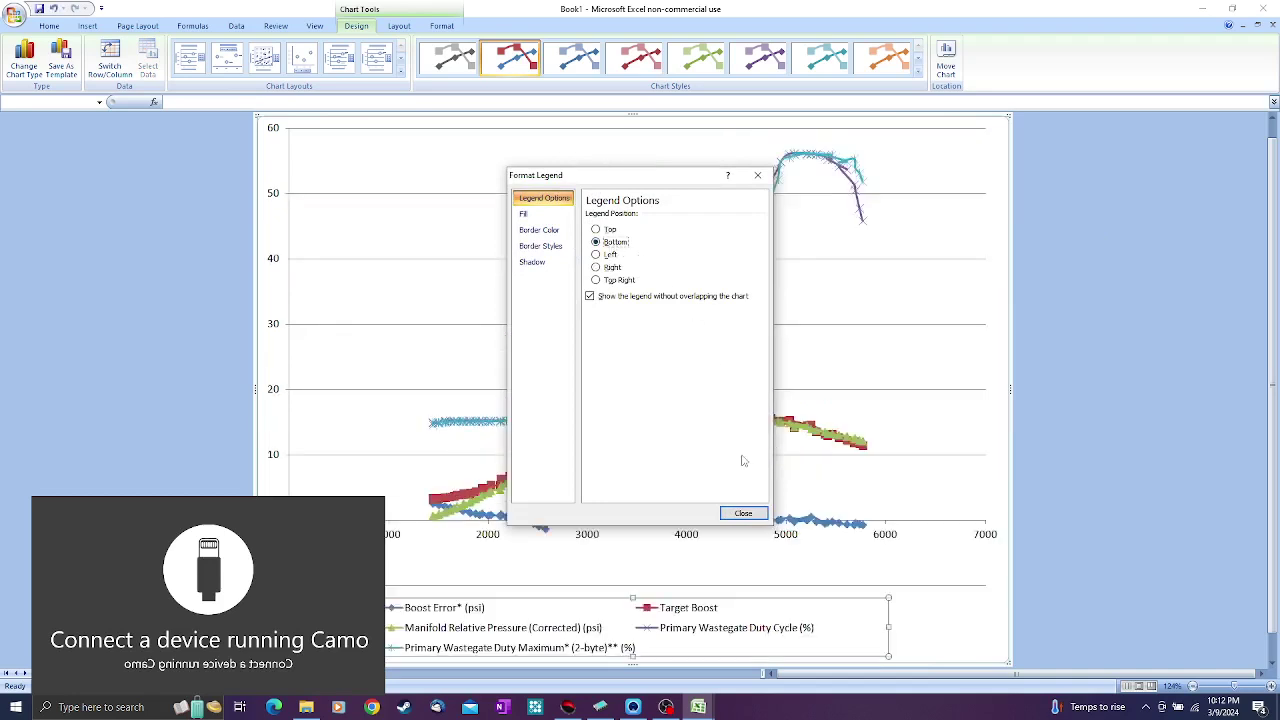
pyautogui.click(744, 512)
pyautogui.click(886, 536)
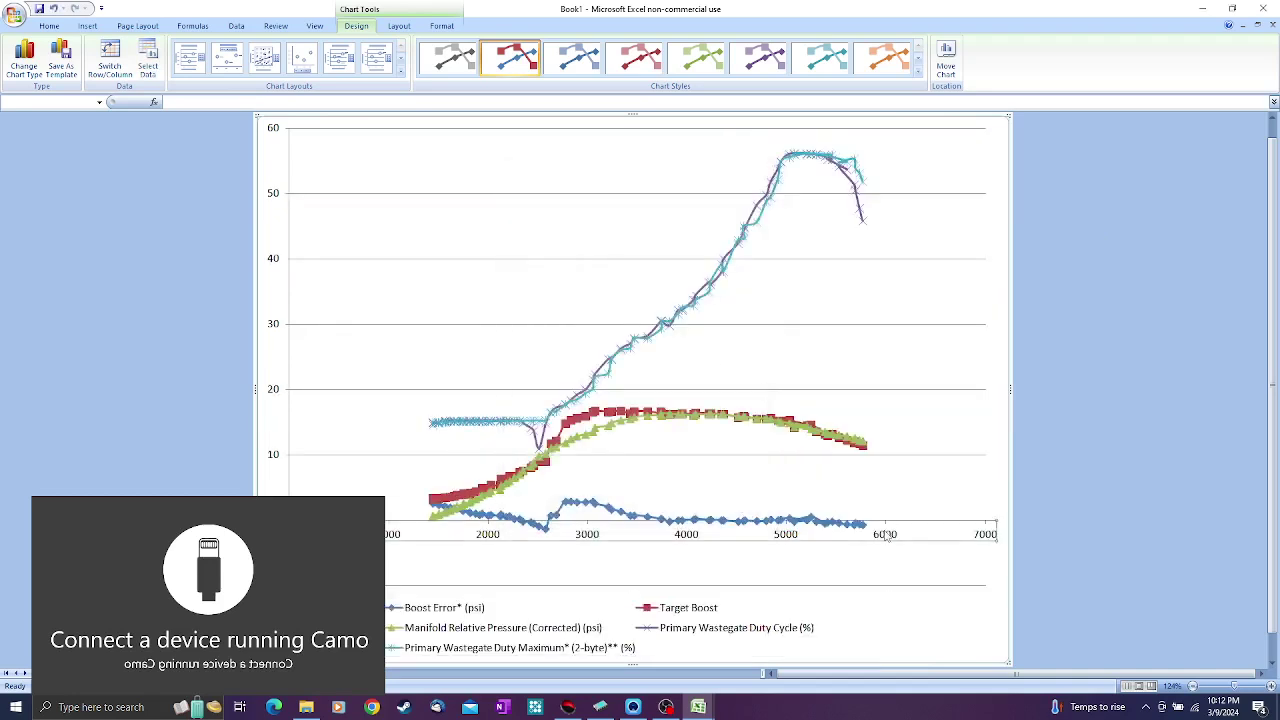
pyautogui.rightClick(886, 536)
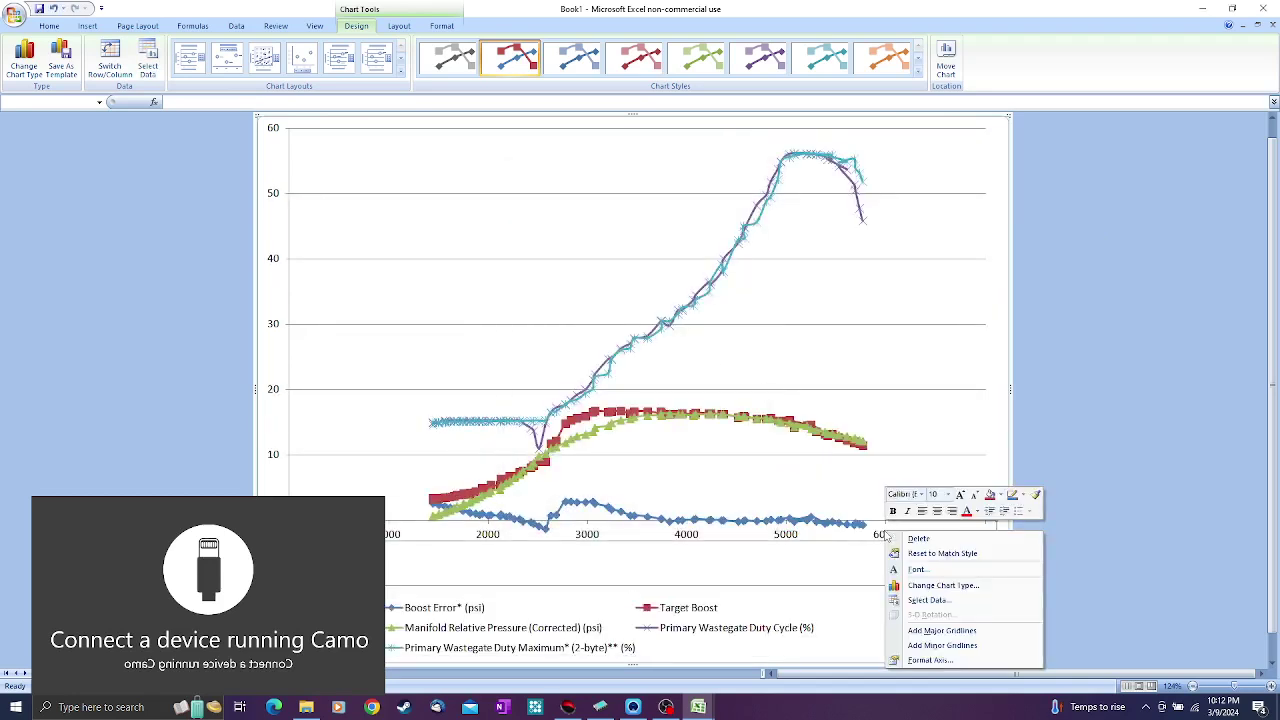
pyautogui.click(938, 663)
pyautogui.click(938, 663)
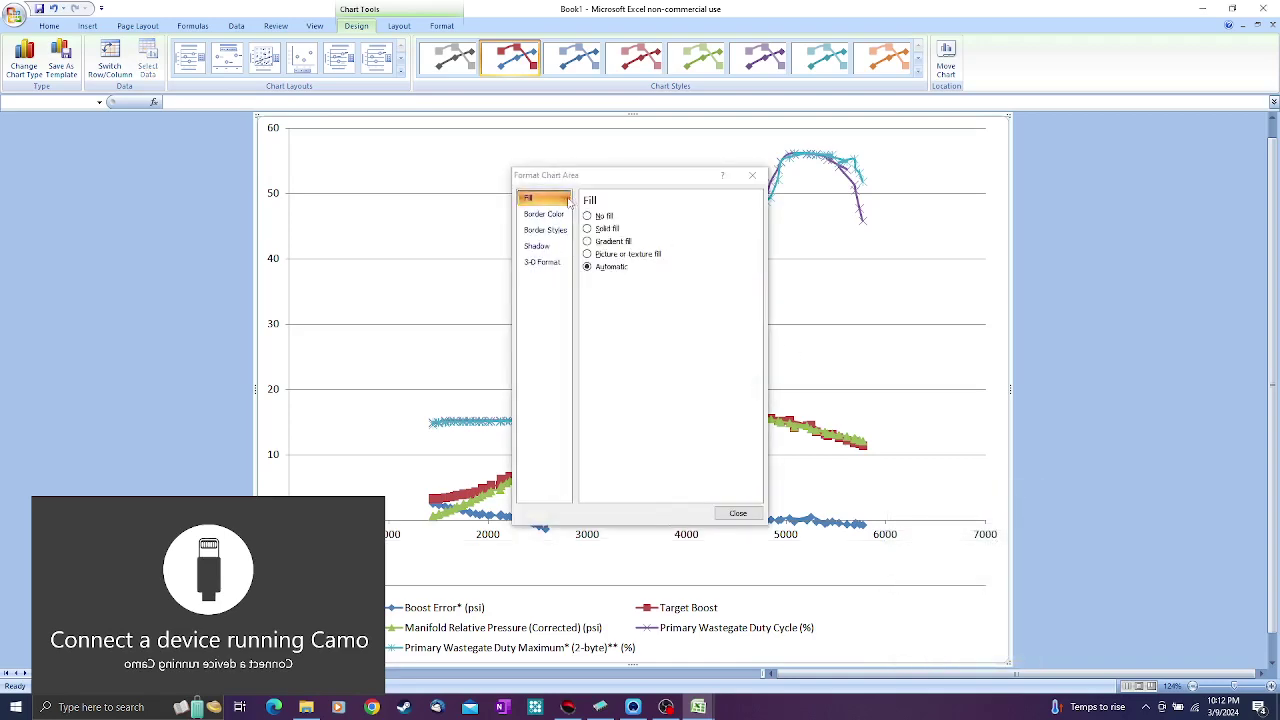
pyautogui.click(752, 175)
# - Fix the horizontal engine speed axis to a minimum of 1500 and a maximum of 6000
pyautogui.click(893, 537)
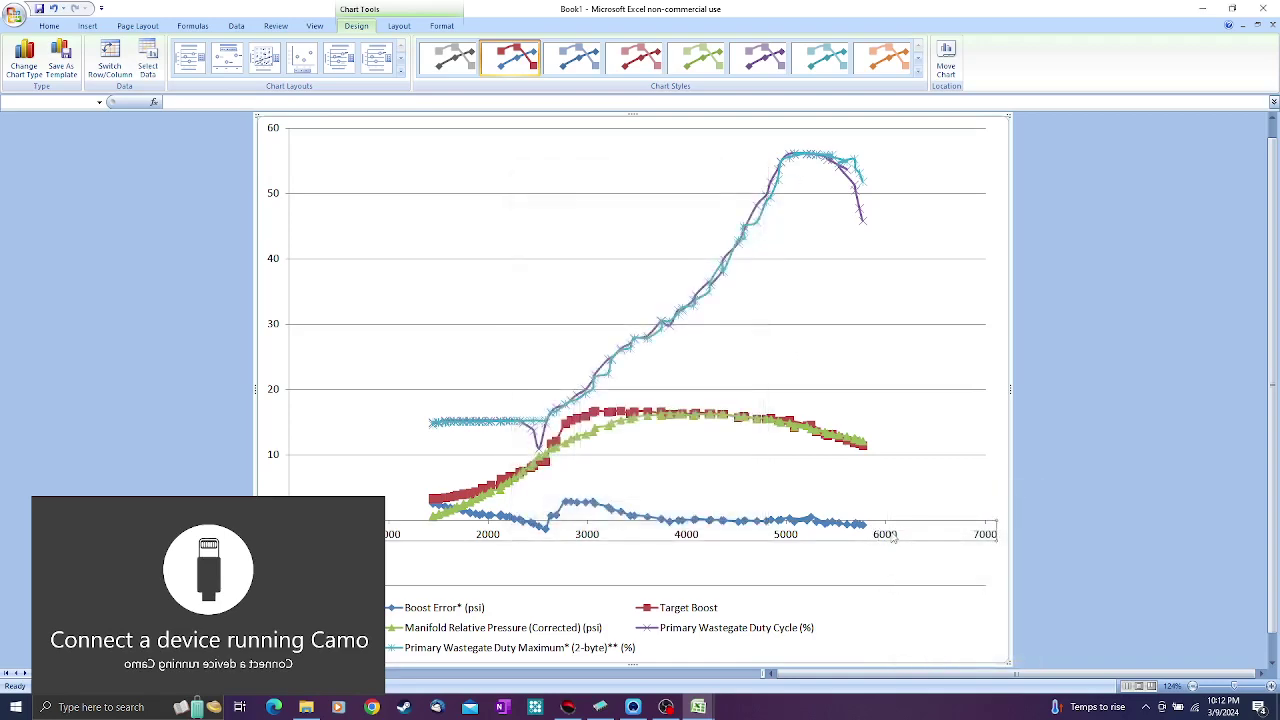
pyautogui.rightClick(893, 537)
pyautogui.click(958, 655)
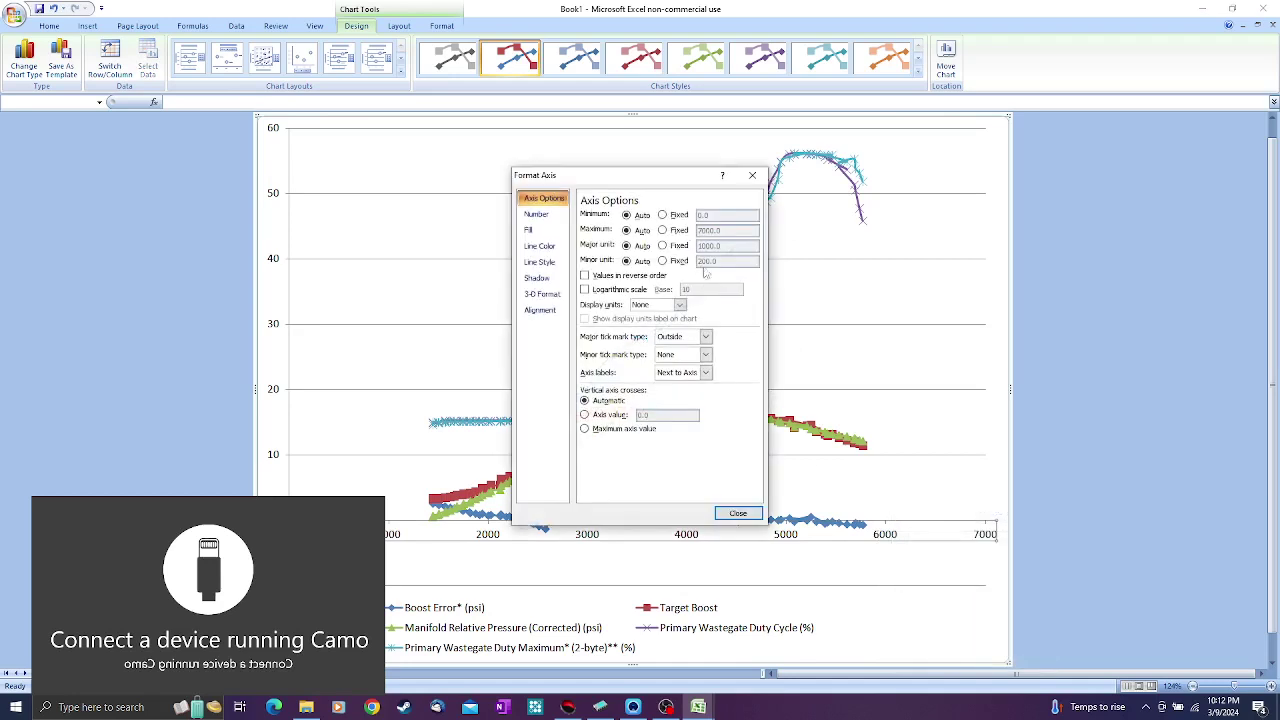
pyautogui.click(670, 215)
pyautogui.click(670, 230)
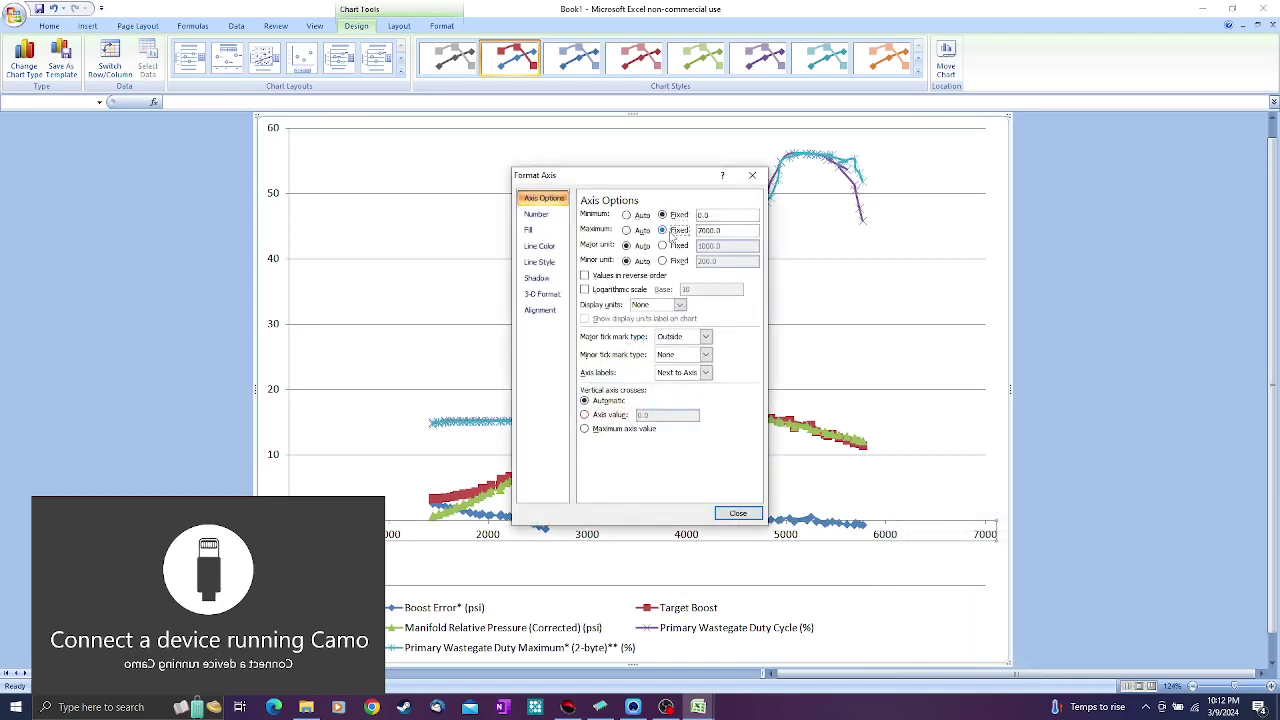
pyautogui.doubleClick(704, 215)
pyautogui.write('15')
pyautogui.click(703, 230)
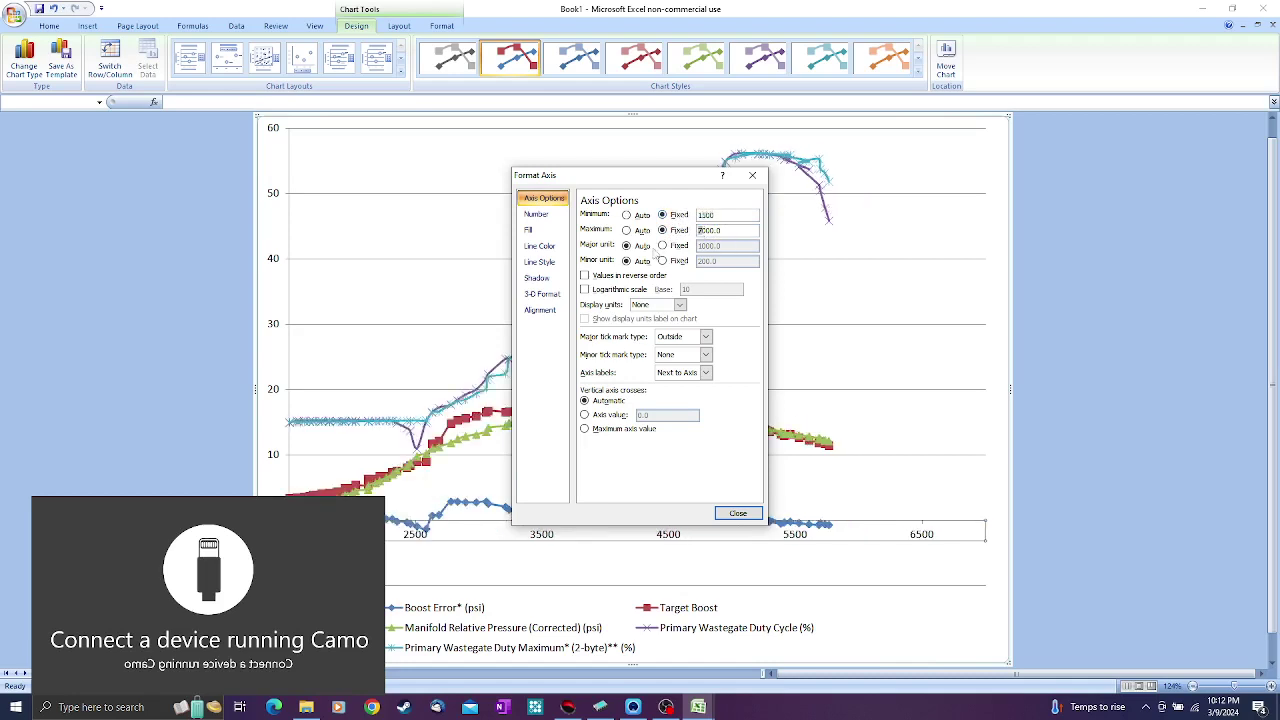
pyautogui.press('Return')
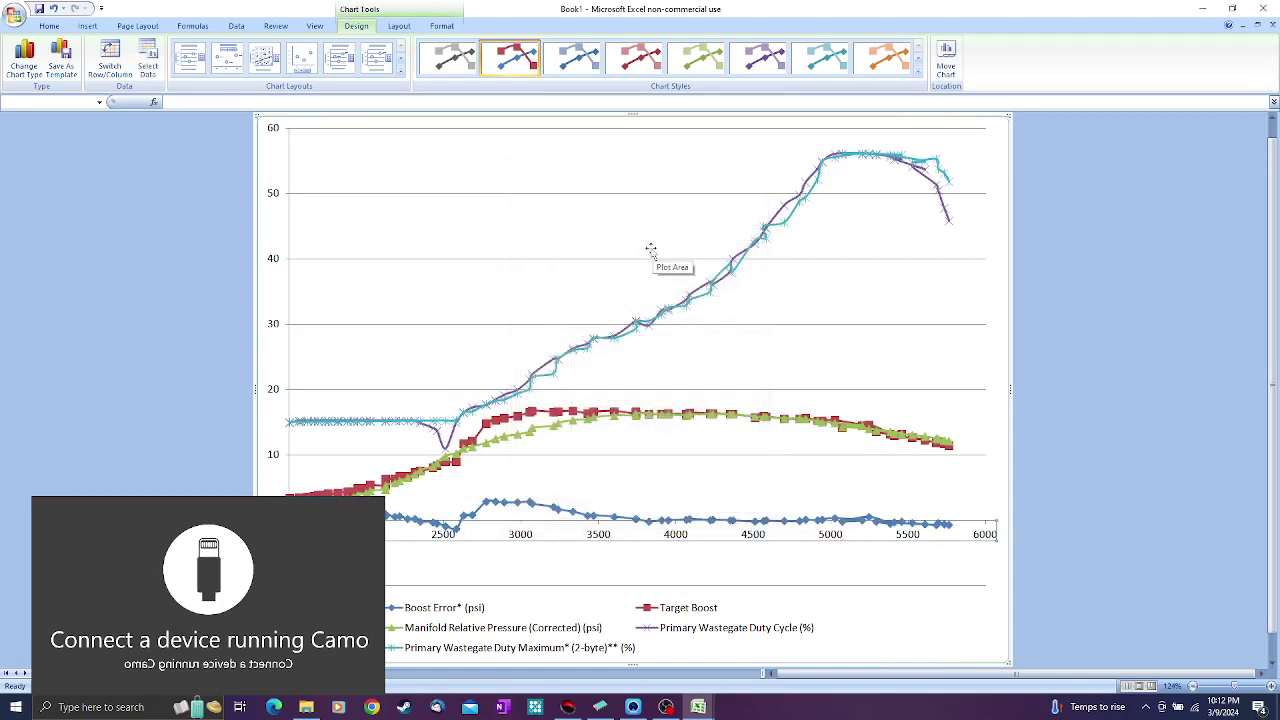
# - Add major and minor gridlines for the horizontal axis and minor gridlines for the vertical axis
pyautogui.rightClick(746, 541)
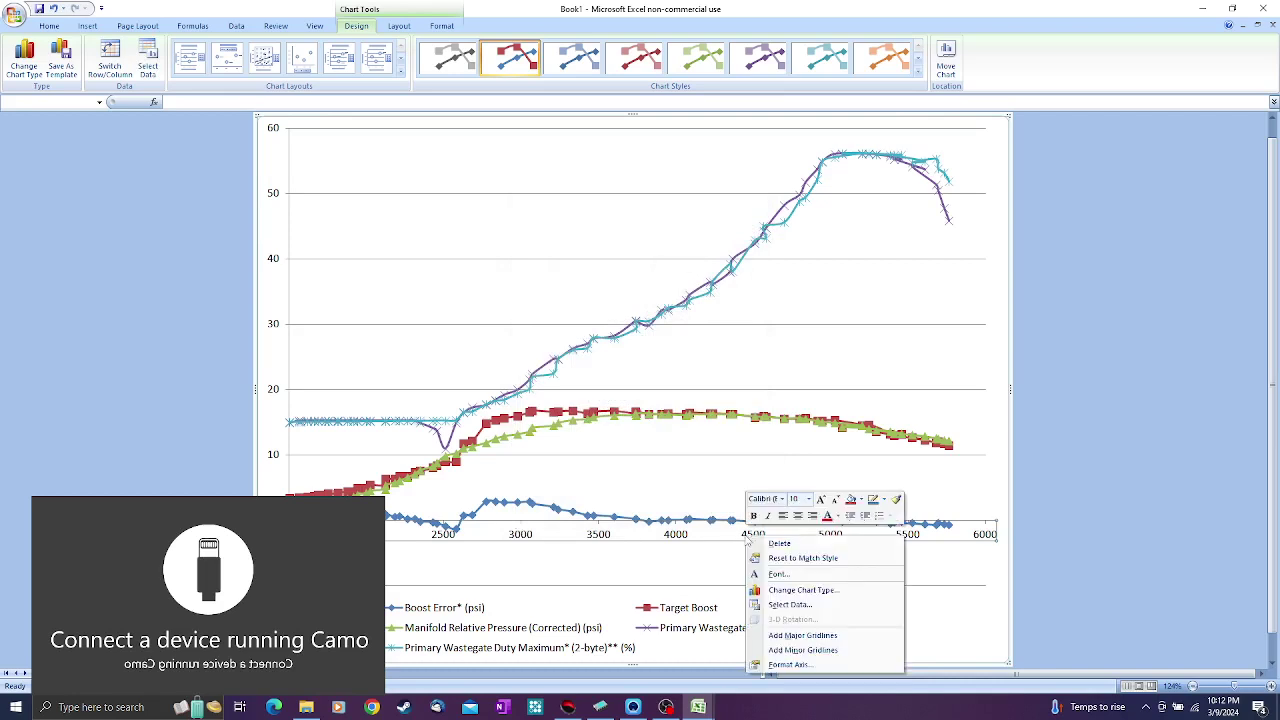
pyautogui.click(802, 635)
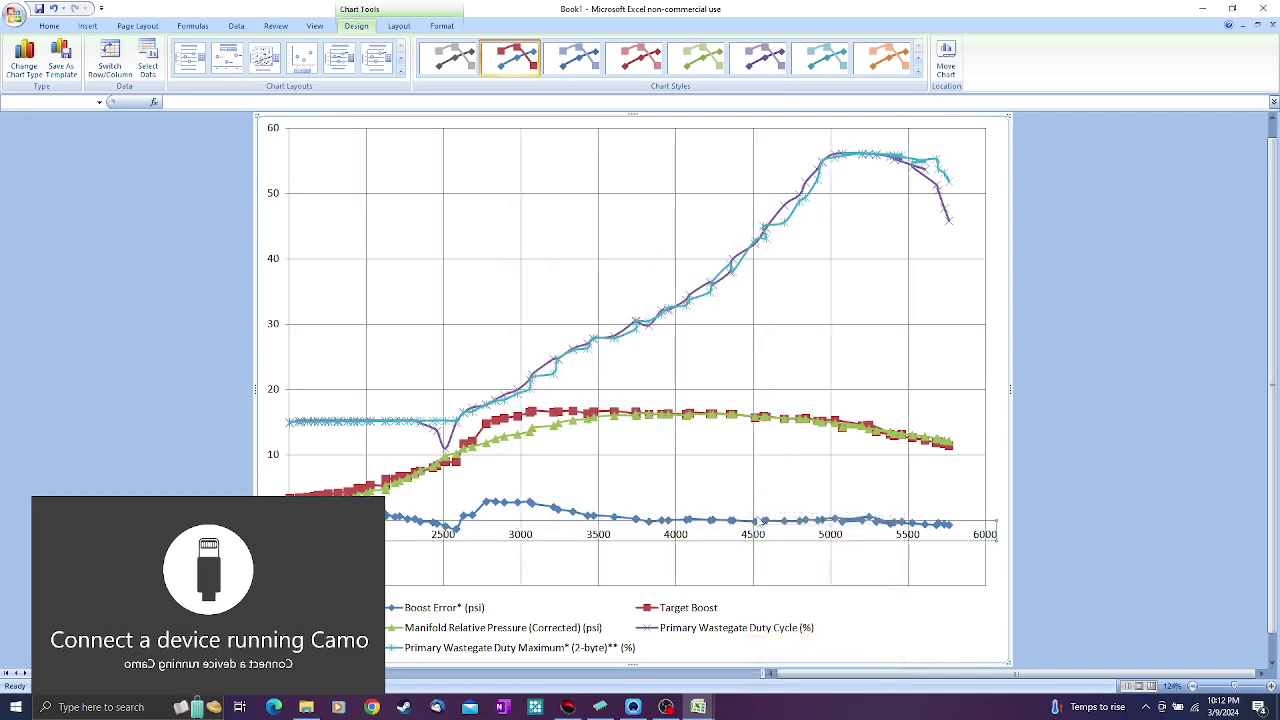
pyautogui.rightClick(759, 540)
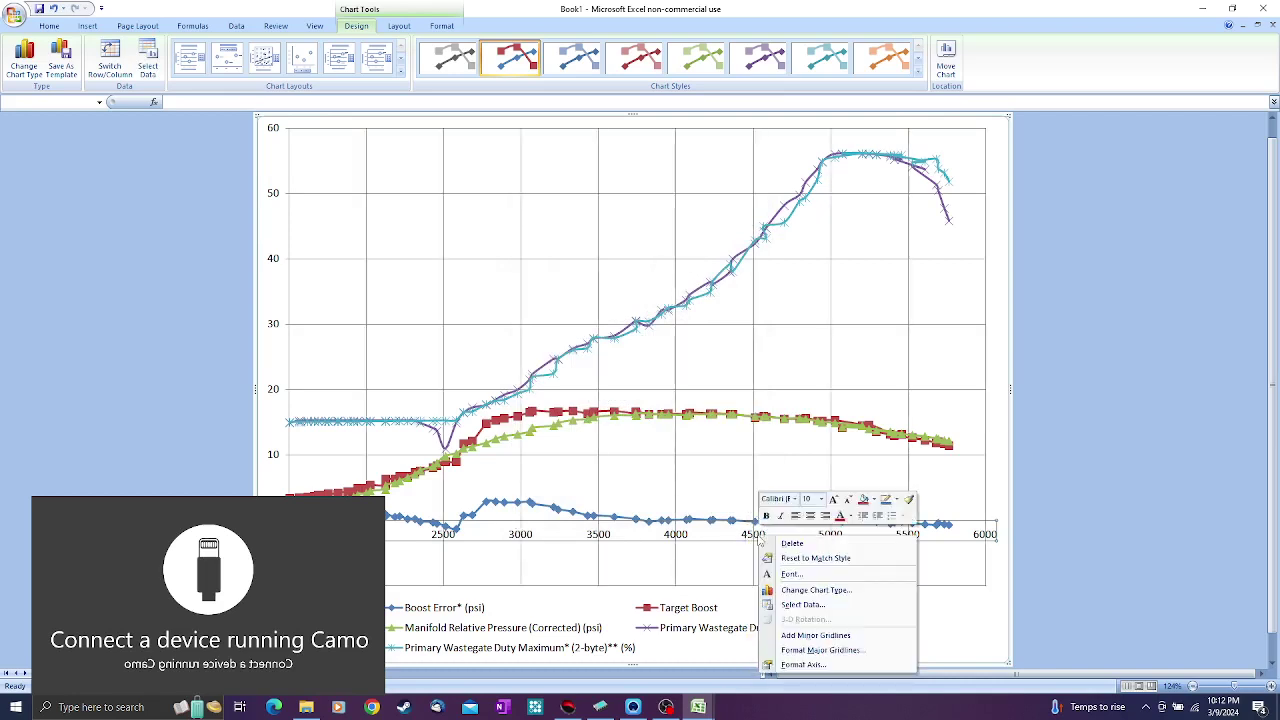
pyautogui.click(805, 636)
pyautogui.click(281, 330)
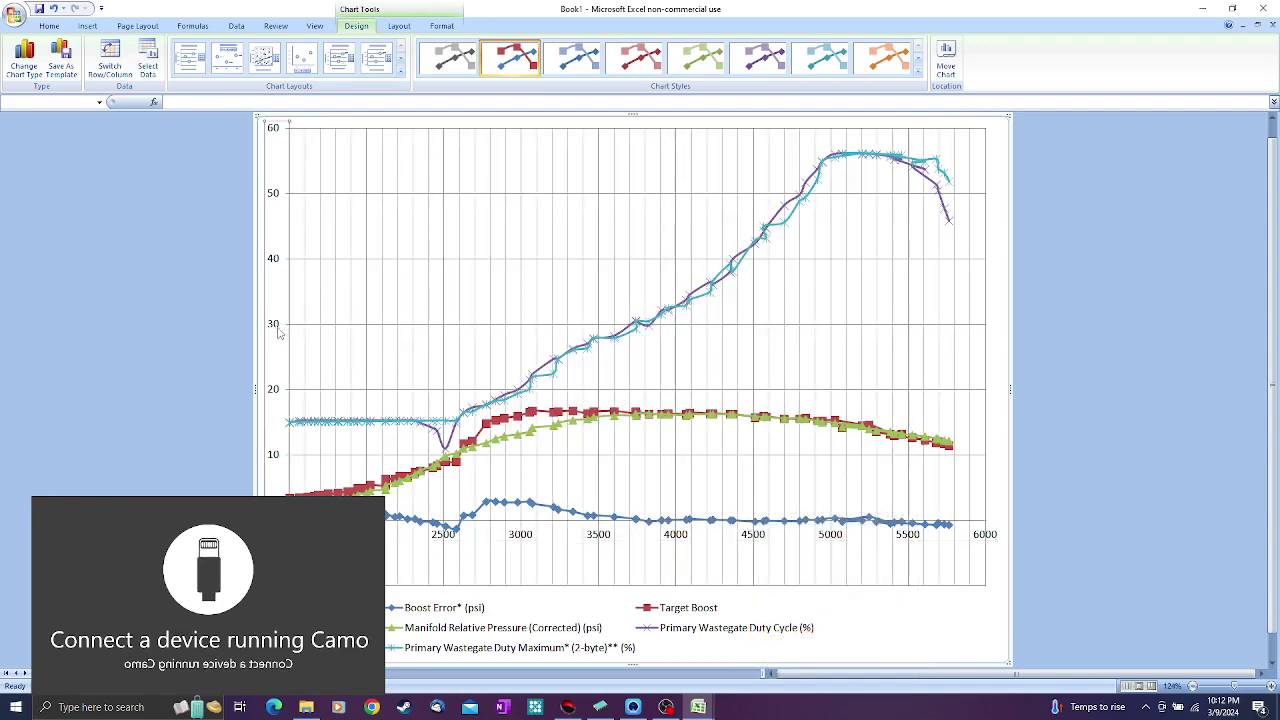
pyautogui.rightClick(280, 333)
pyautogui.click(332, 427)
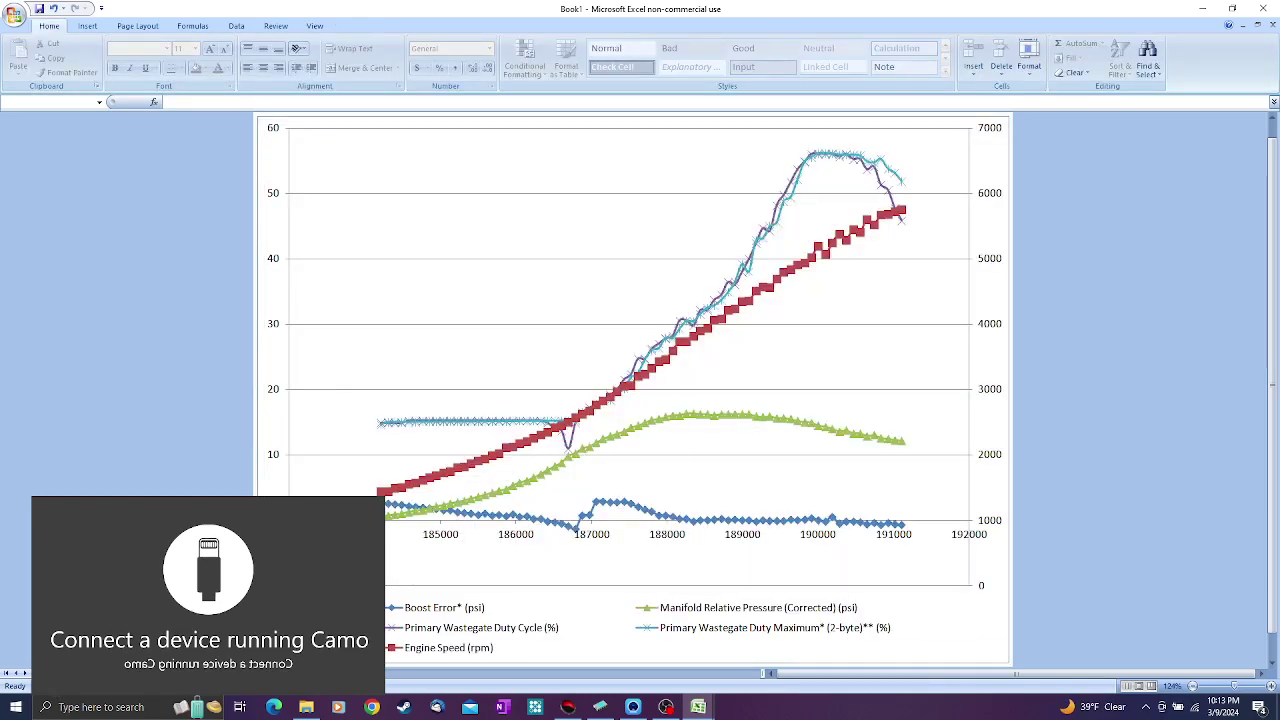
# - Check the Target Boost formula in D2 on the data sheet, and examine the boost and wastegate duty curves on the engine speed chart
pyautogui.click(92, 673)
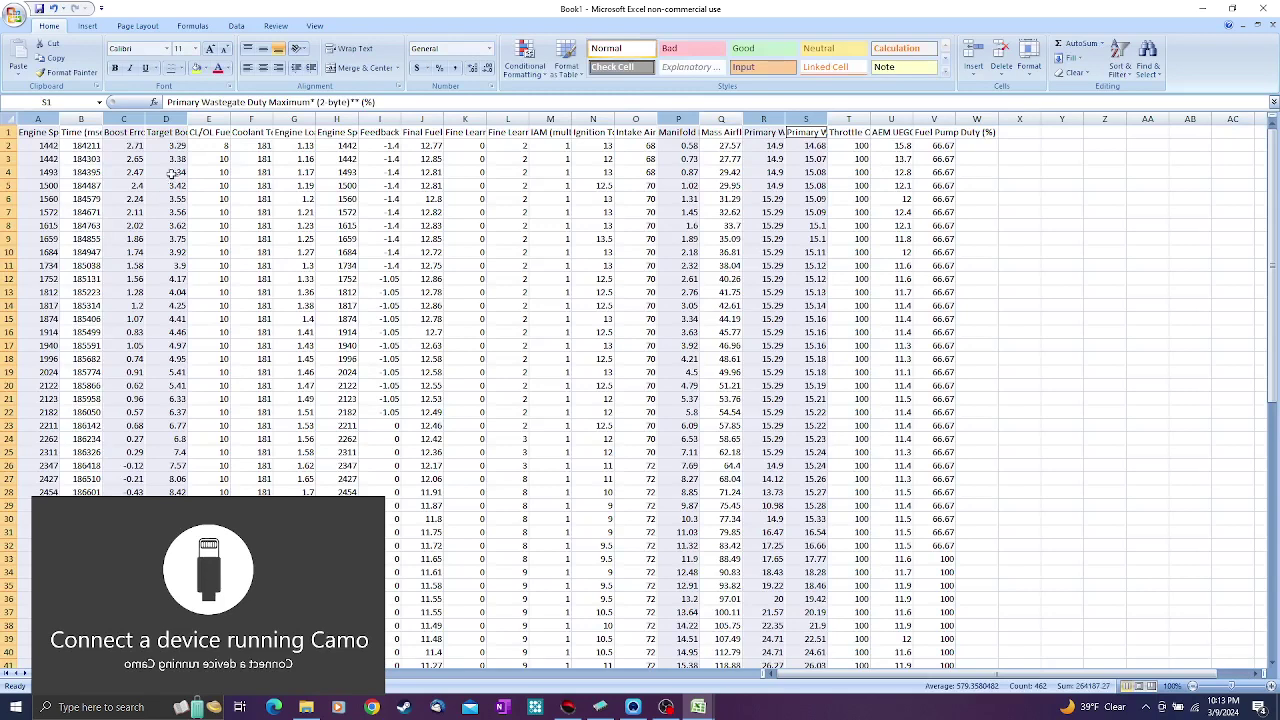
pyautogui.click(160, 145)
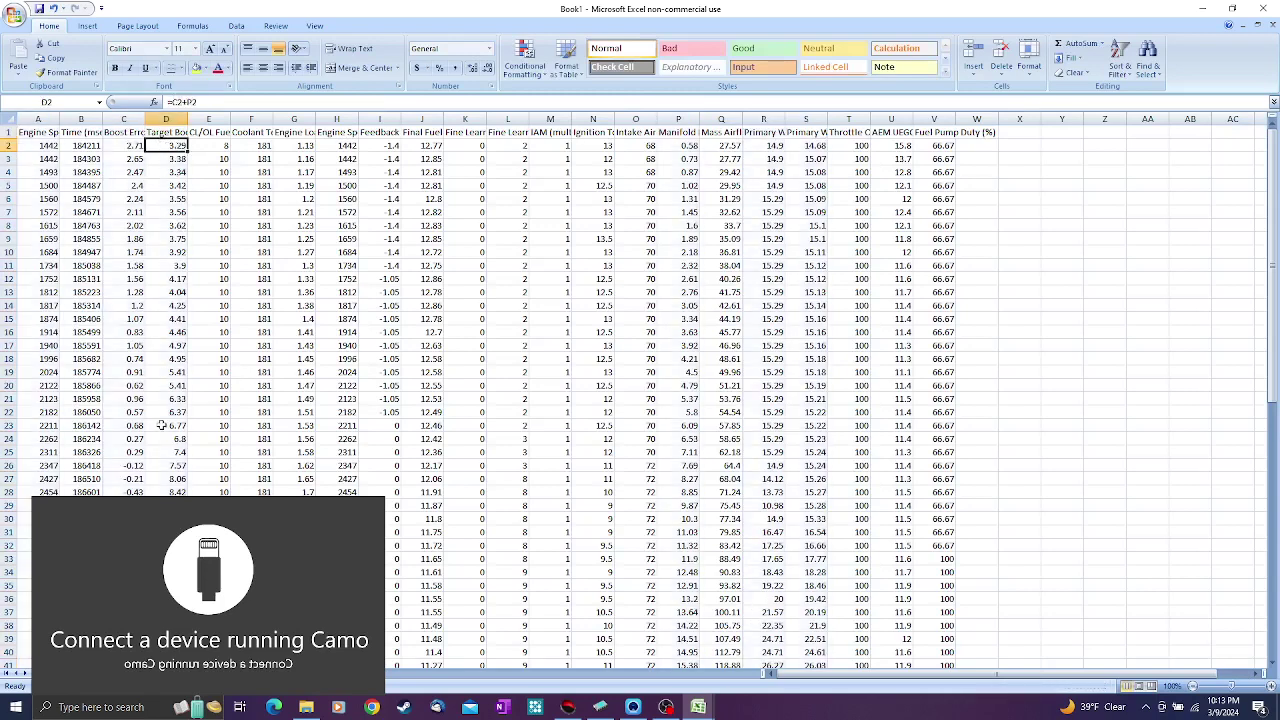
pyautogui.click(50, 673)
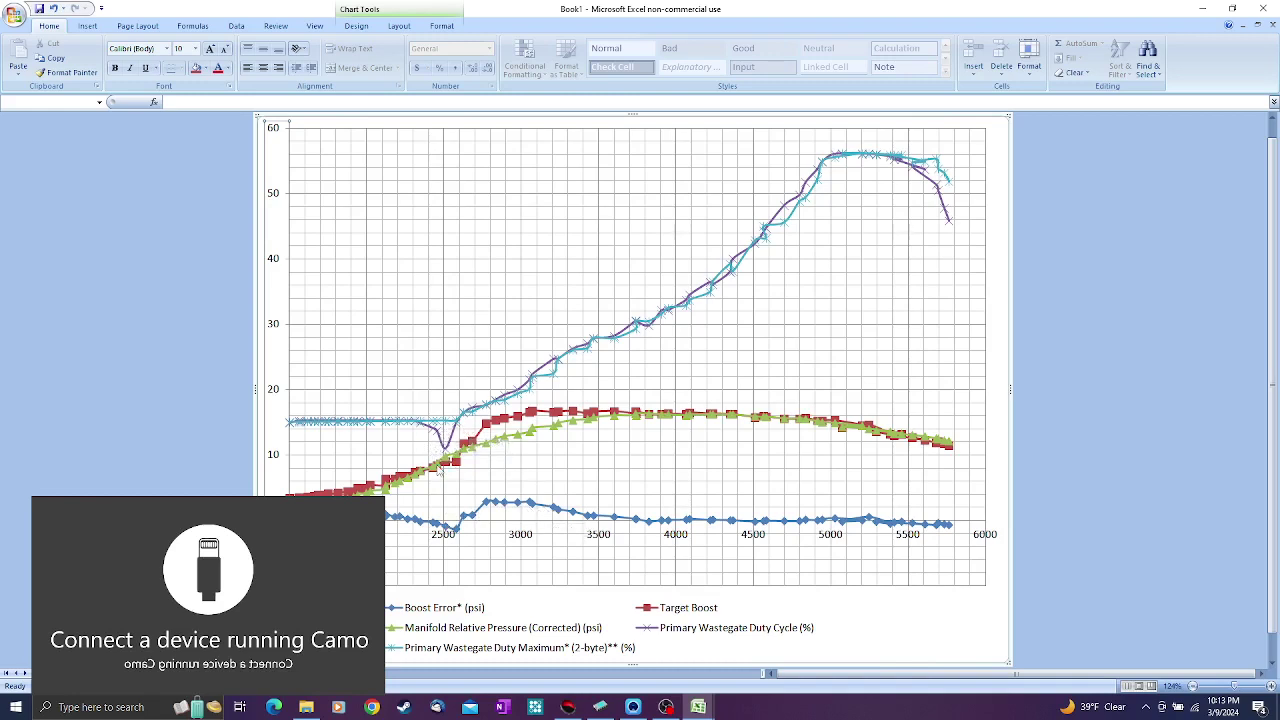
pyautogui.moveTo(439, 470)
pyautogui.moveTo(443, 446)
pyautogui.moveTo(594, 341)
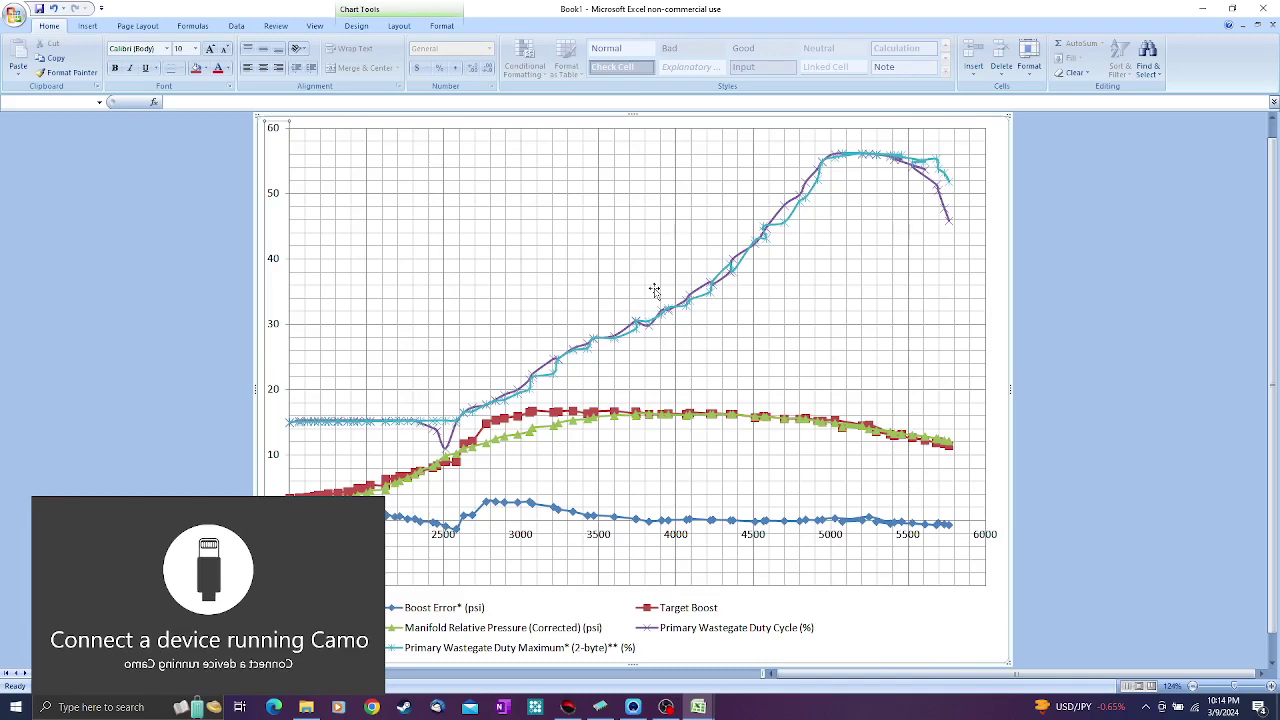
# - Switch from the chart to the file manager and open the workbook ver5p5a_public.xls from the 818 Tuning folder
pyautogui.moveTo(572, 710)
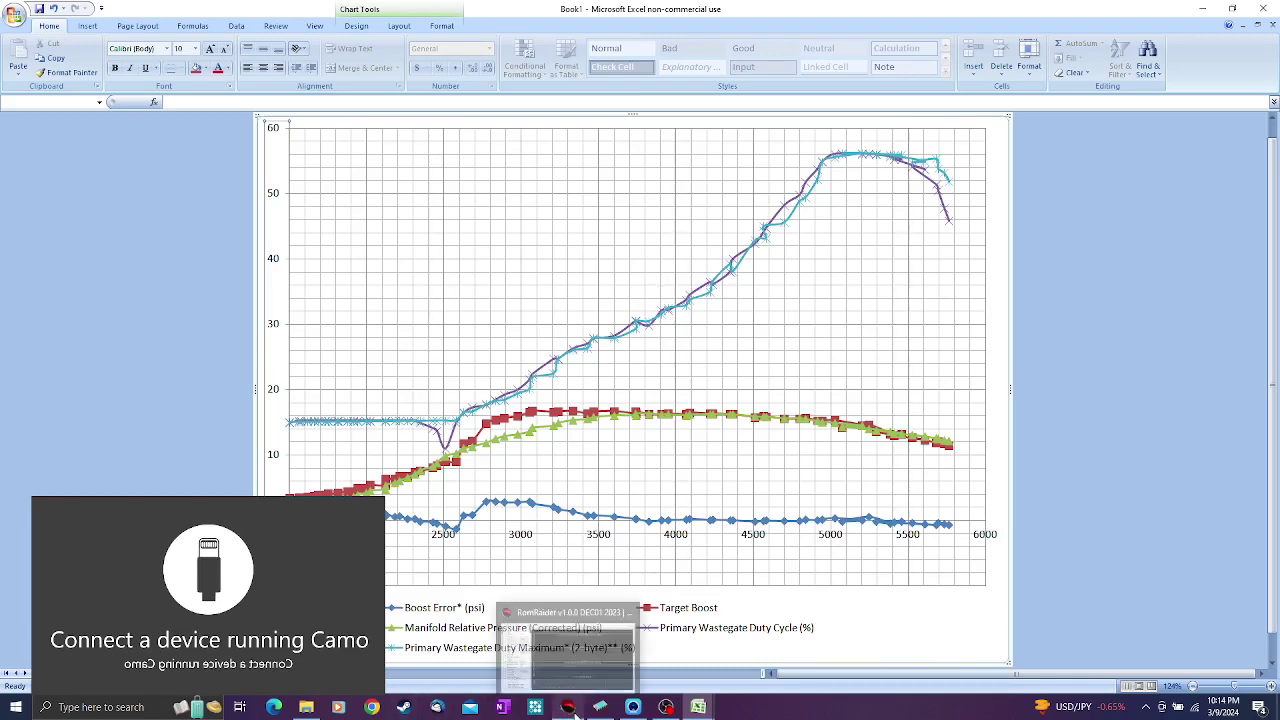
pyautogui.click(576, 680)
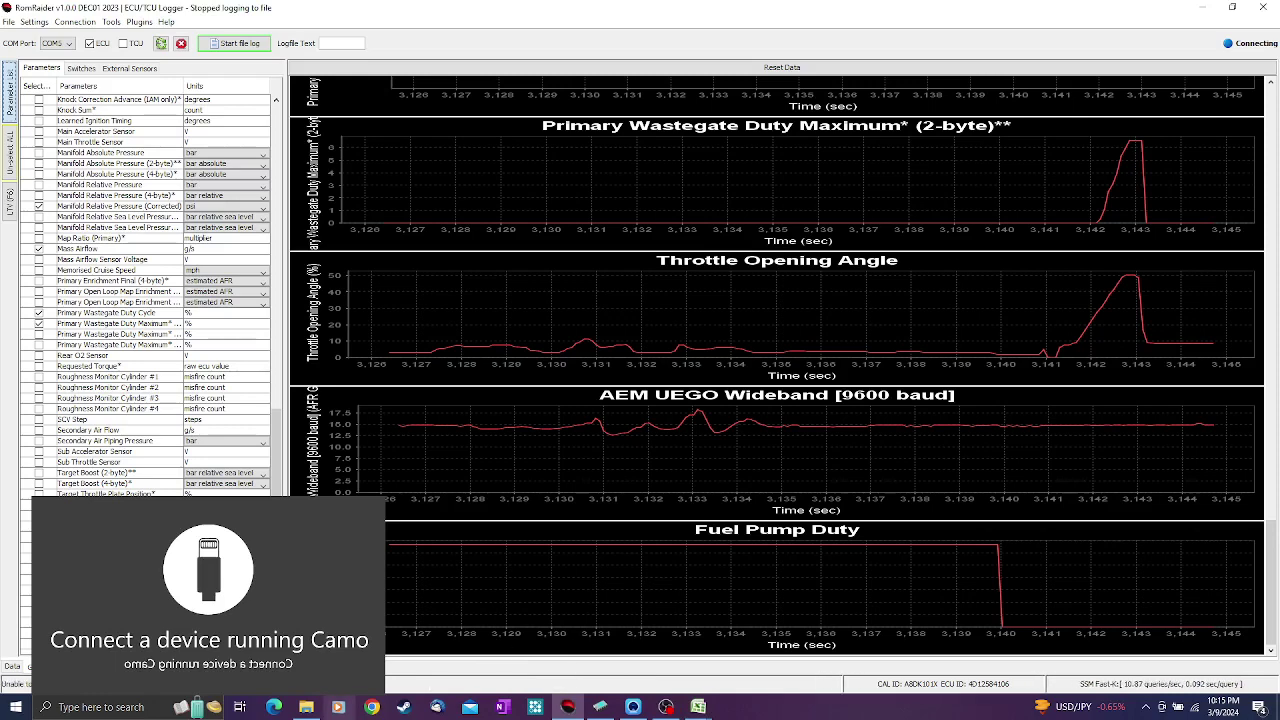
pyautogui.click(307, 708)
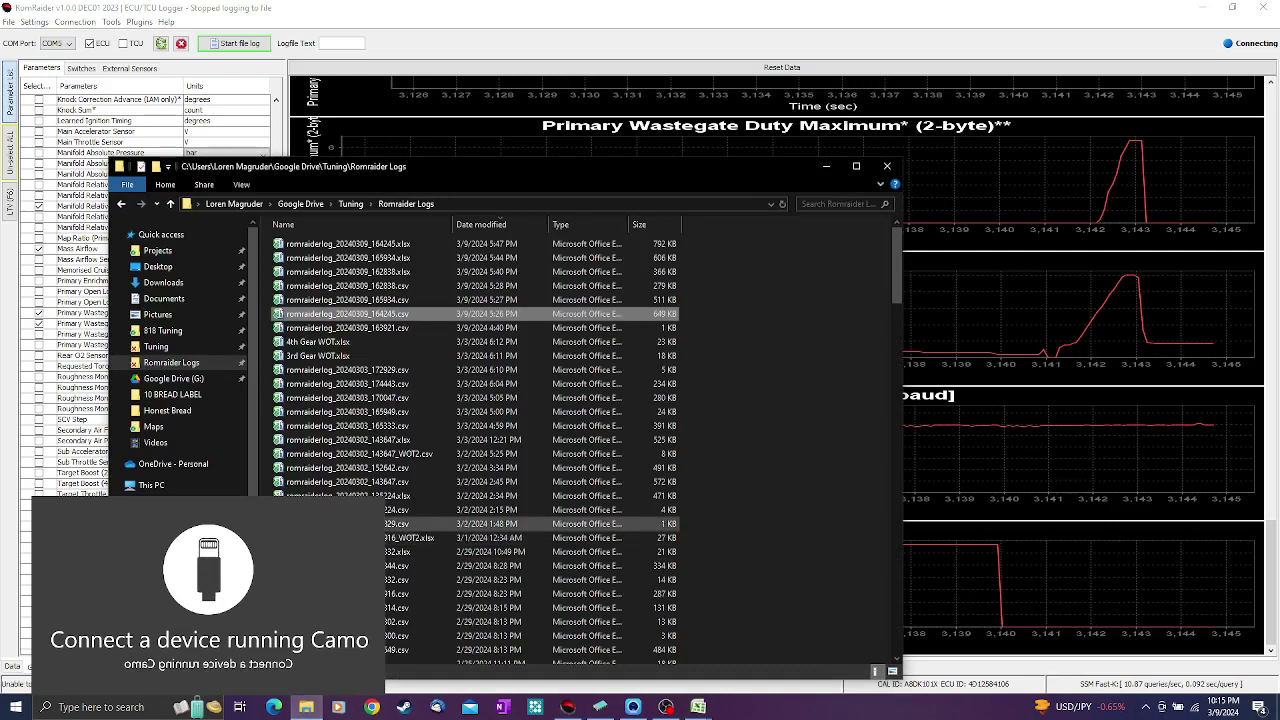
pyautogui.click(172, 331)
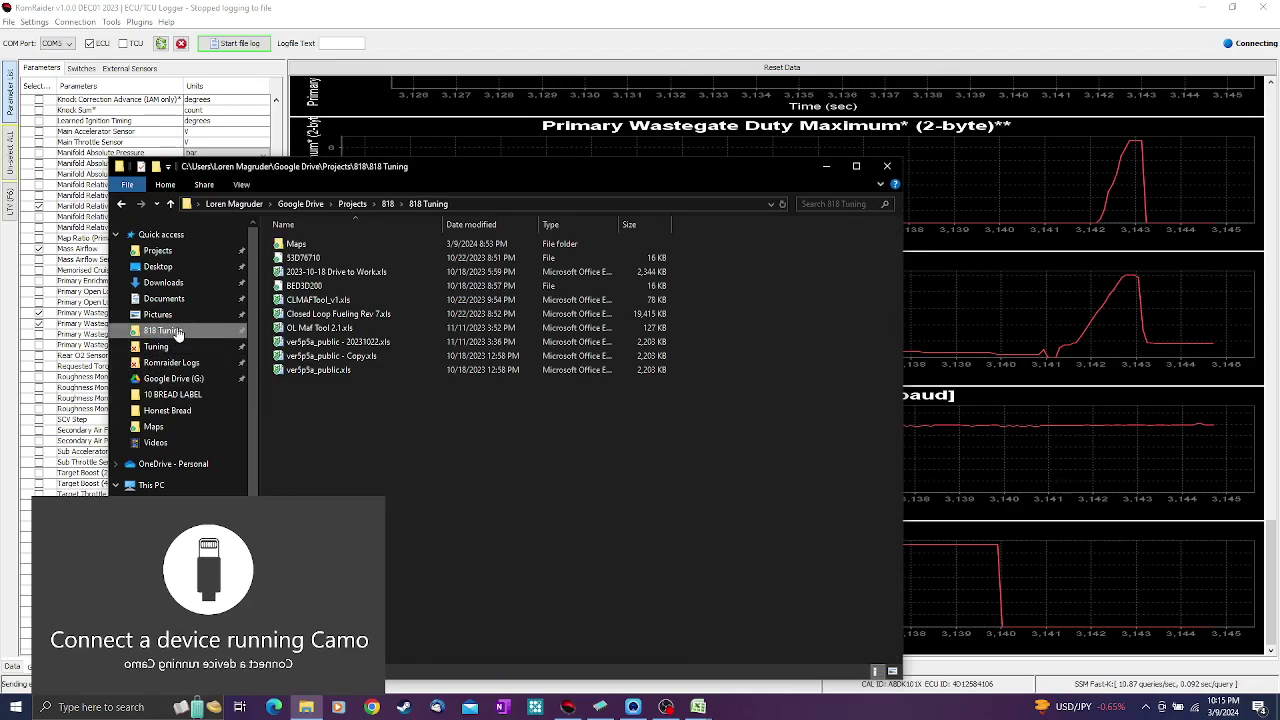
pyautogui.doubleClick(301, 371)
pyautogui.rightClick(301, 371)
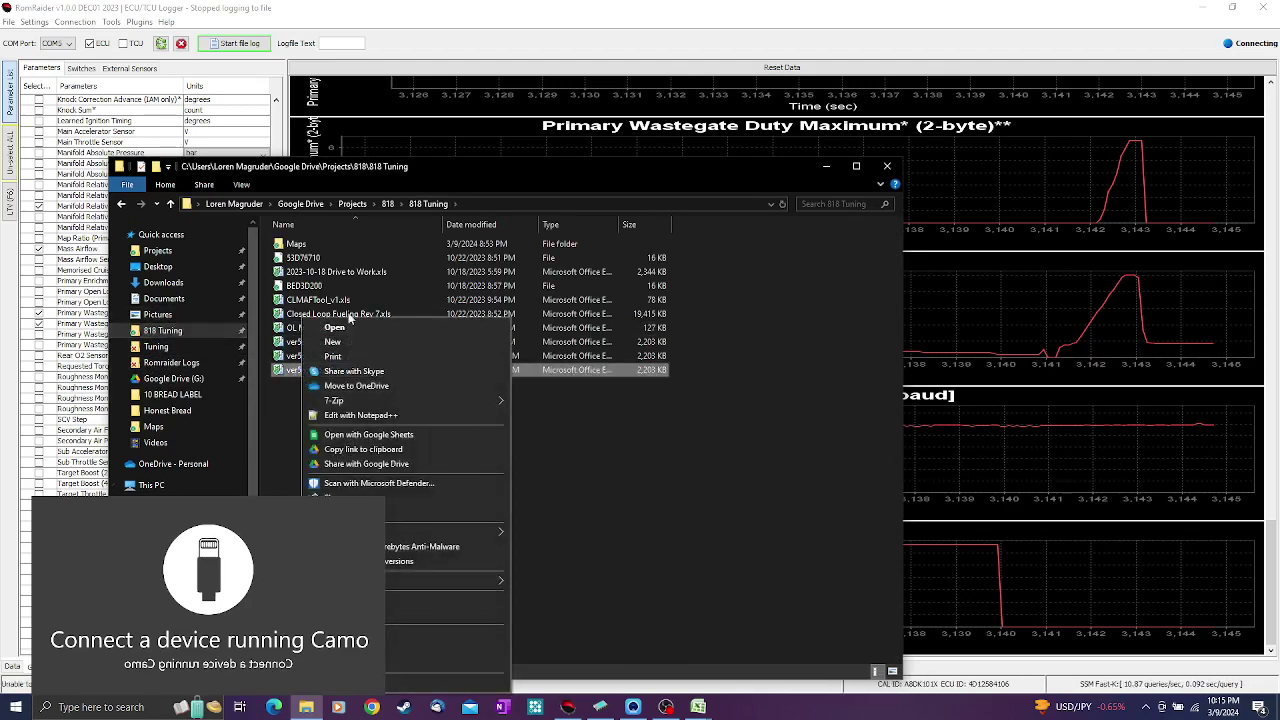
pyautogui.click(336, 328)
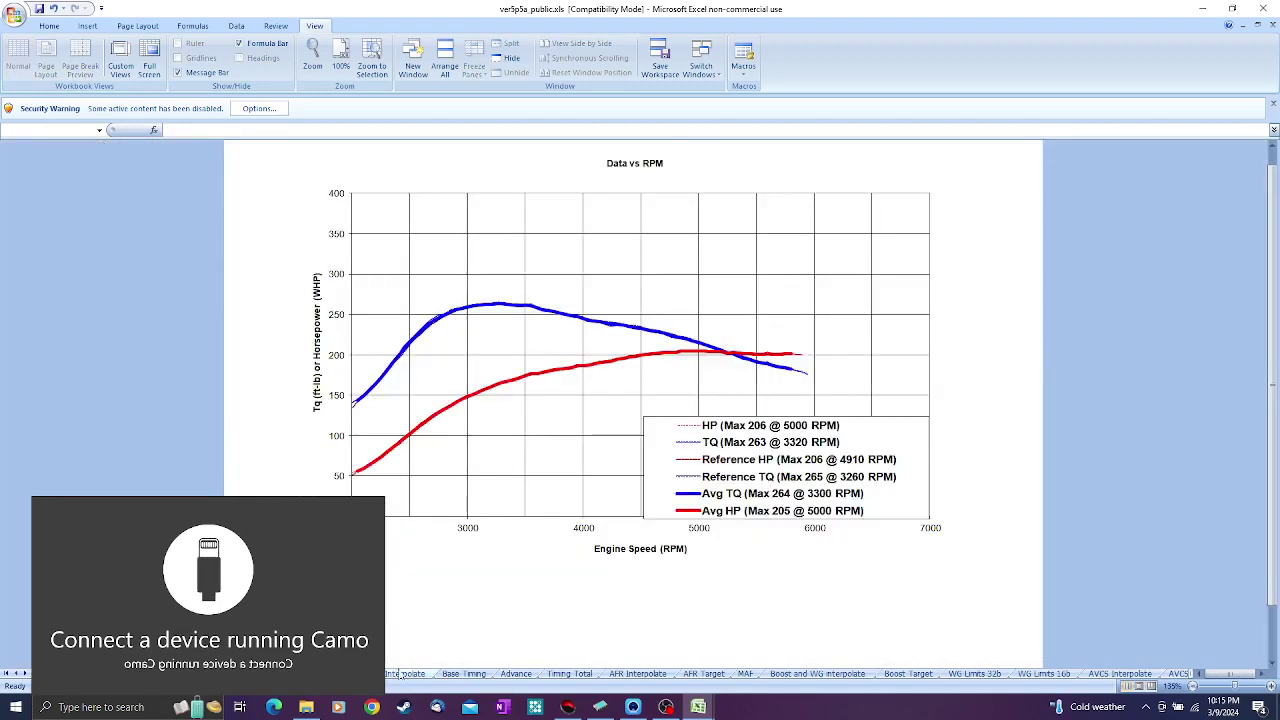
# - Look through the tuning workbook's timing interpolation, Base Timing, Advance, Timing Total, AFR Interpolate and AFR Target sheets
pyautogui.click(405, 674)
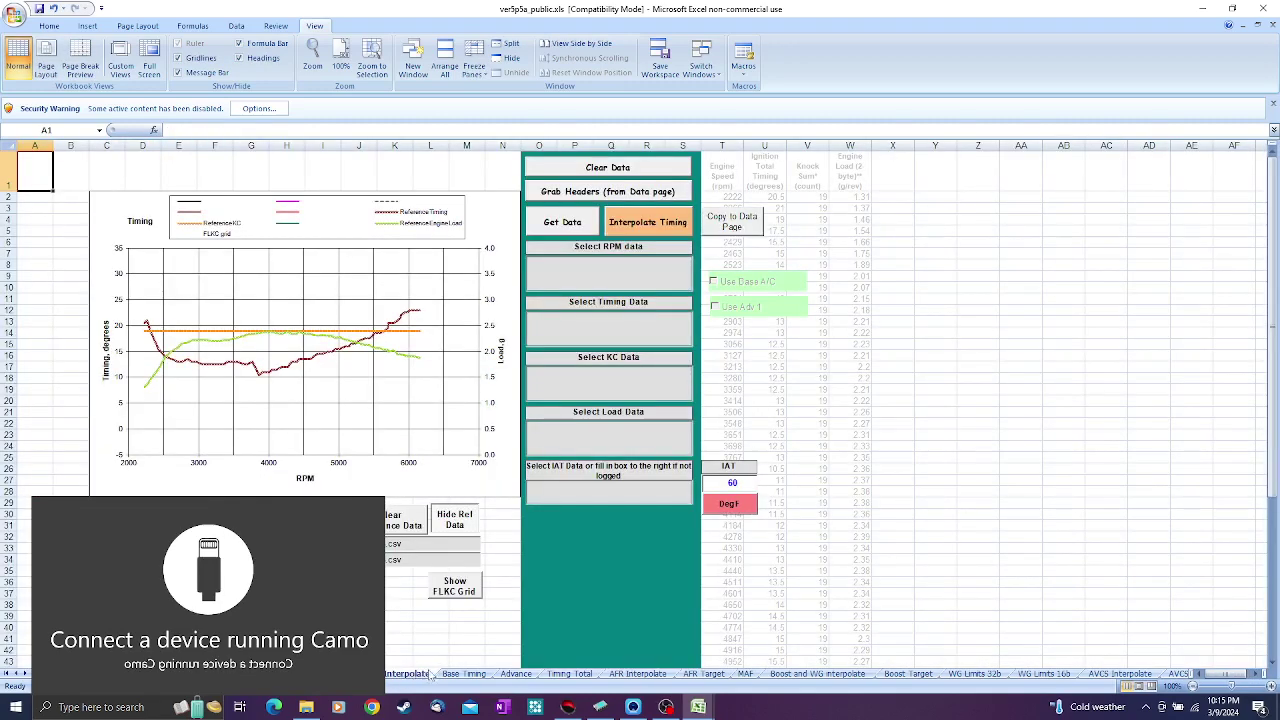
pyautogui.click(464, 674)
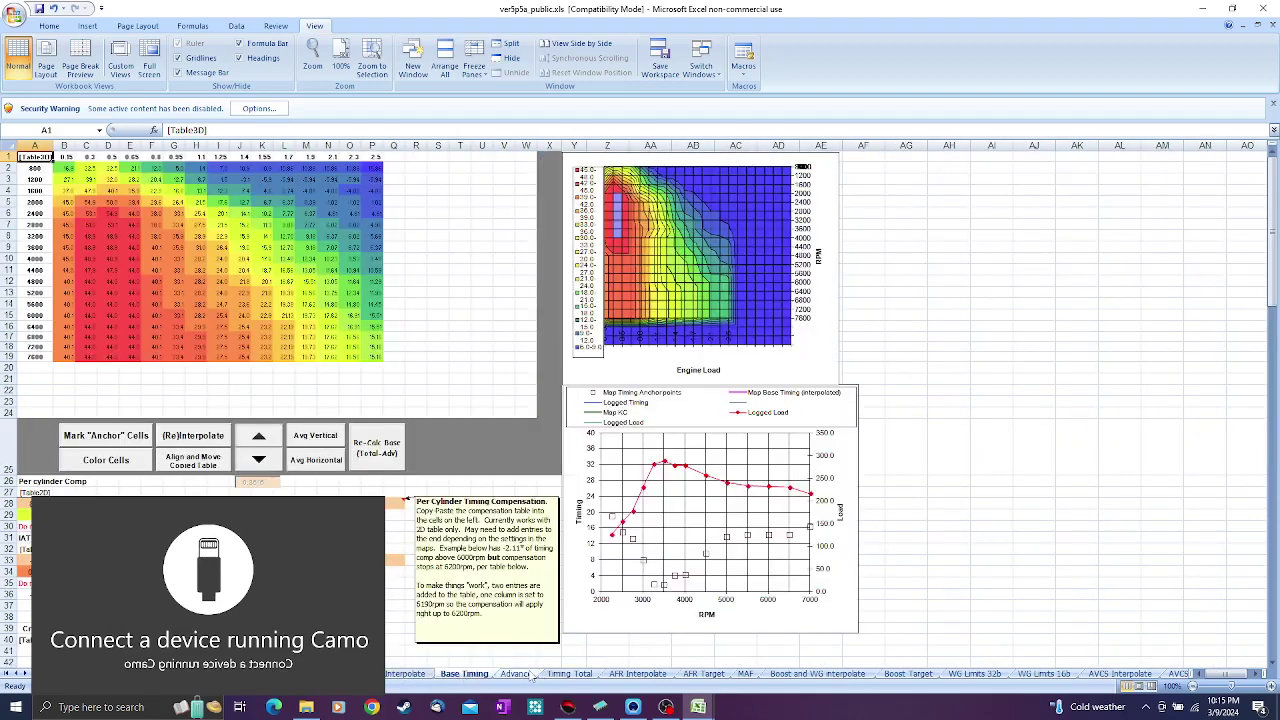
pyautogui.click(532, 675)
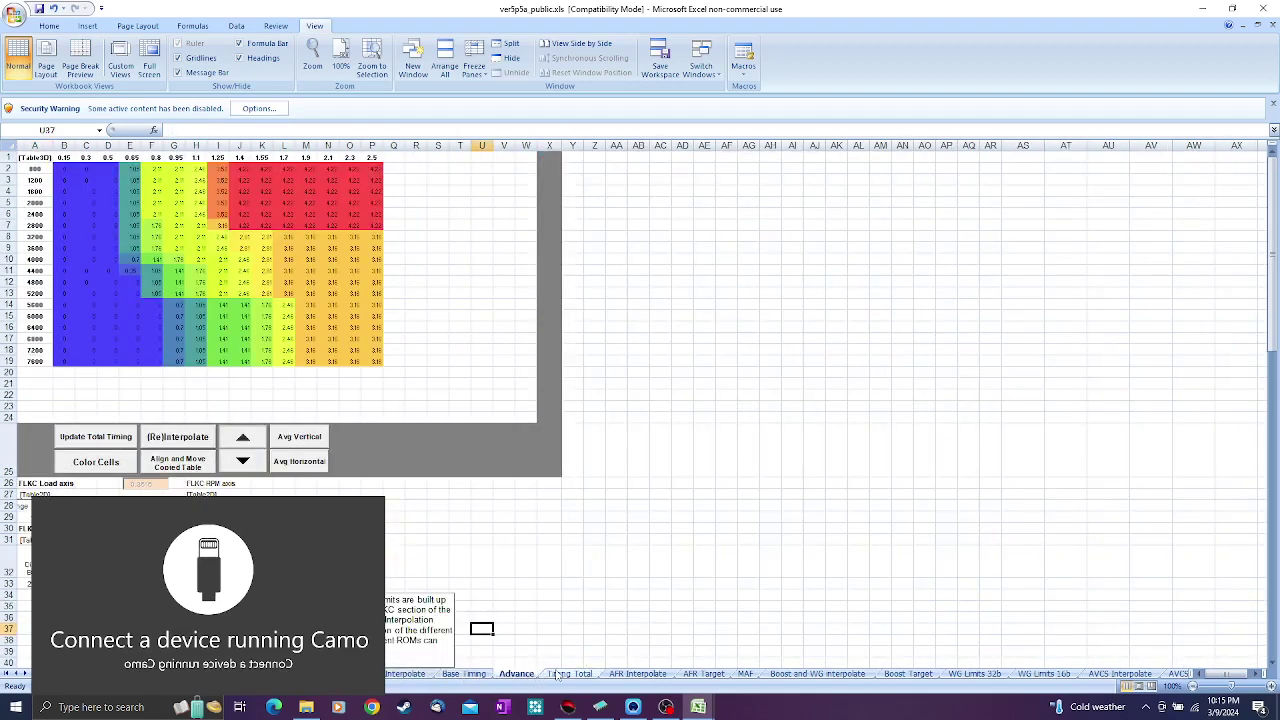
pyautogui.click(570, 674)
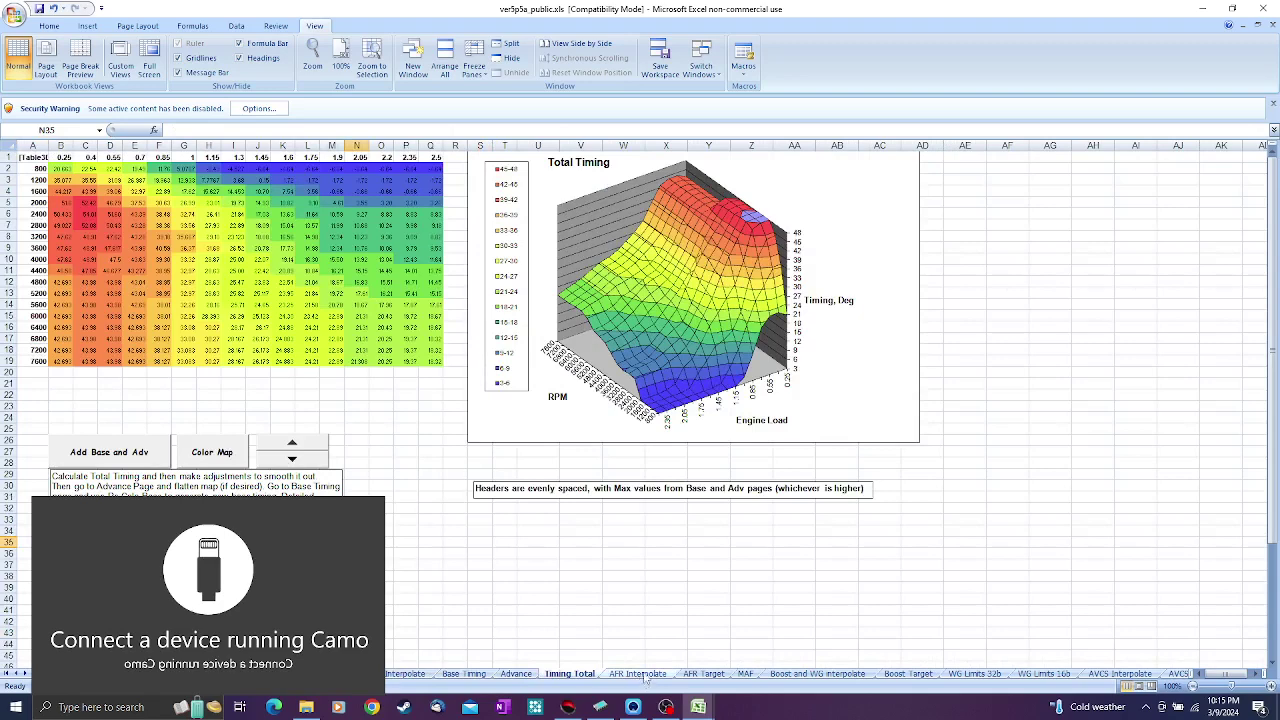
pyautogui.click(641, 675)
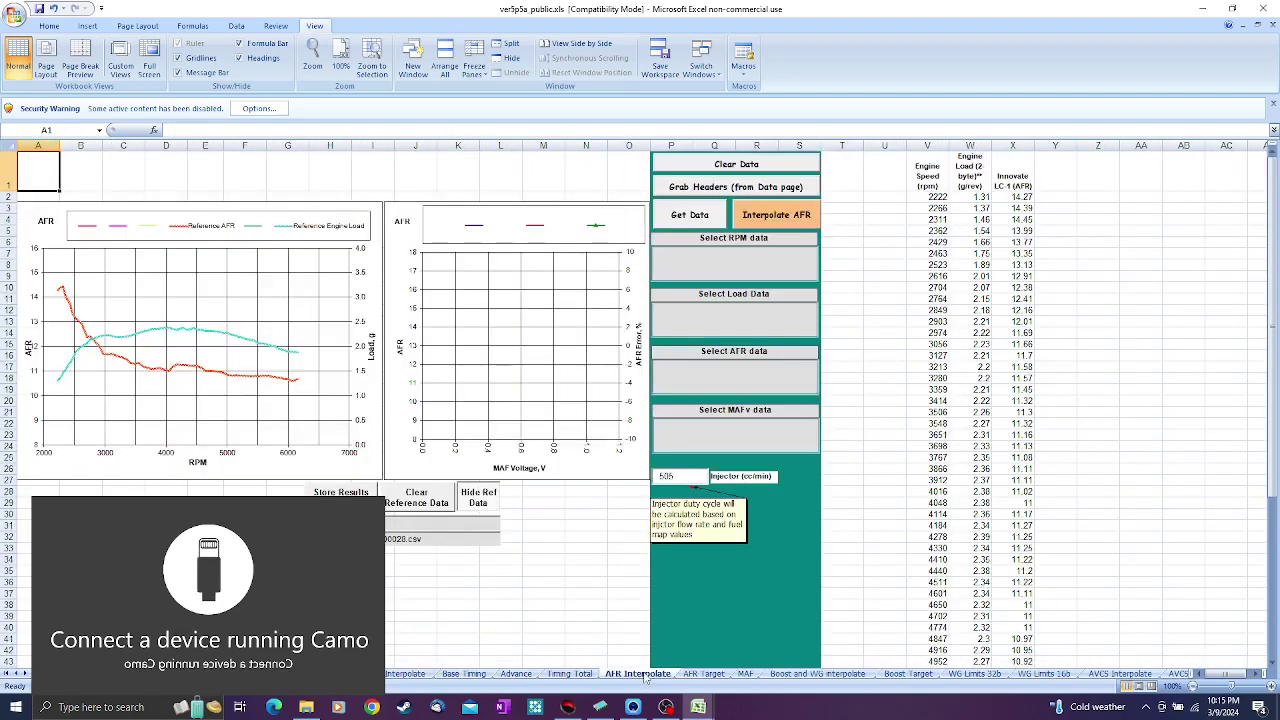
pyautogui.click(703, 674)
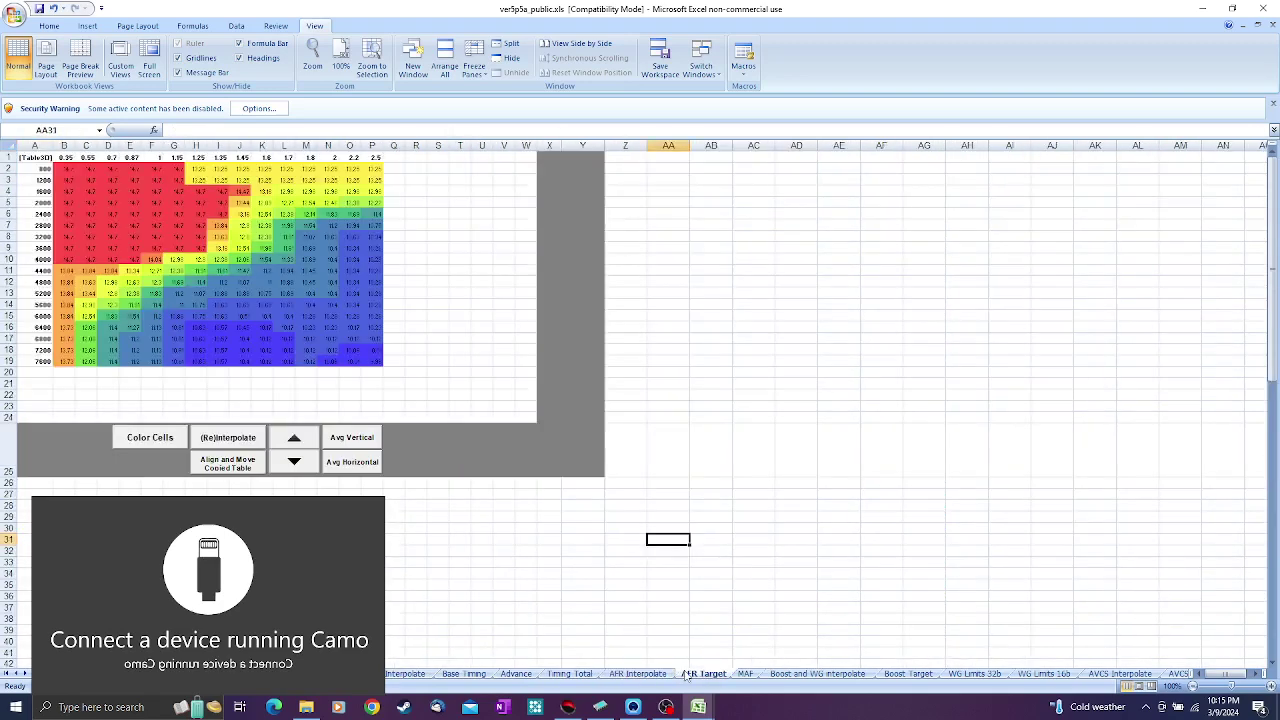
# - Close the tuning workbook and check the engine load column header in the romraiderlog_20240309_164245.csv log
pyautogui.click(1258, 8)
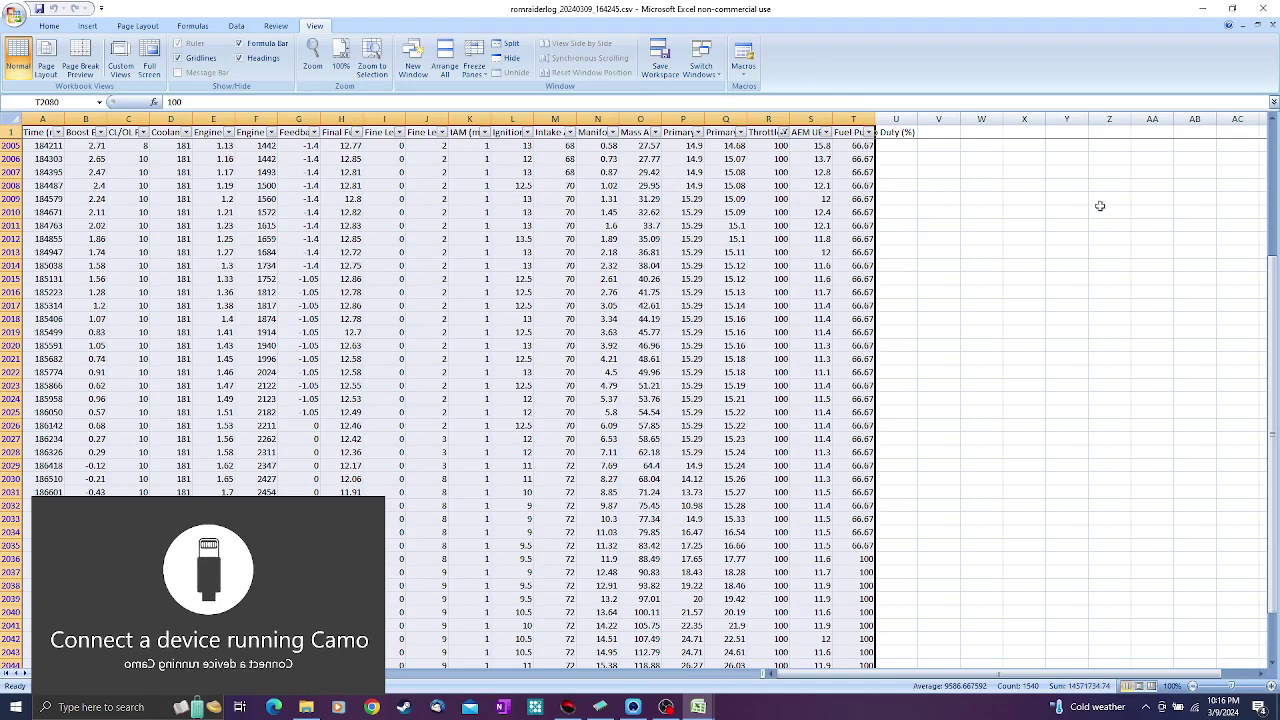
pyautogui.click(1275, 292)
pyautogui.click(325, 174)
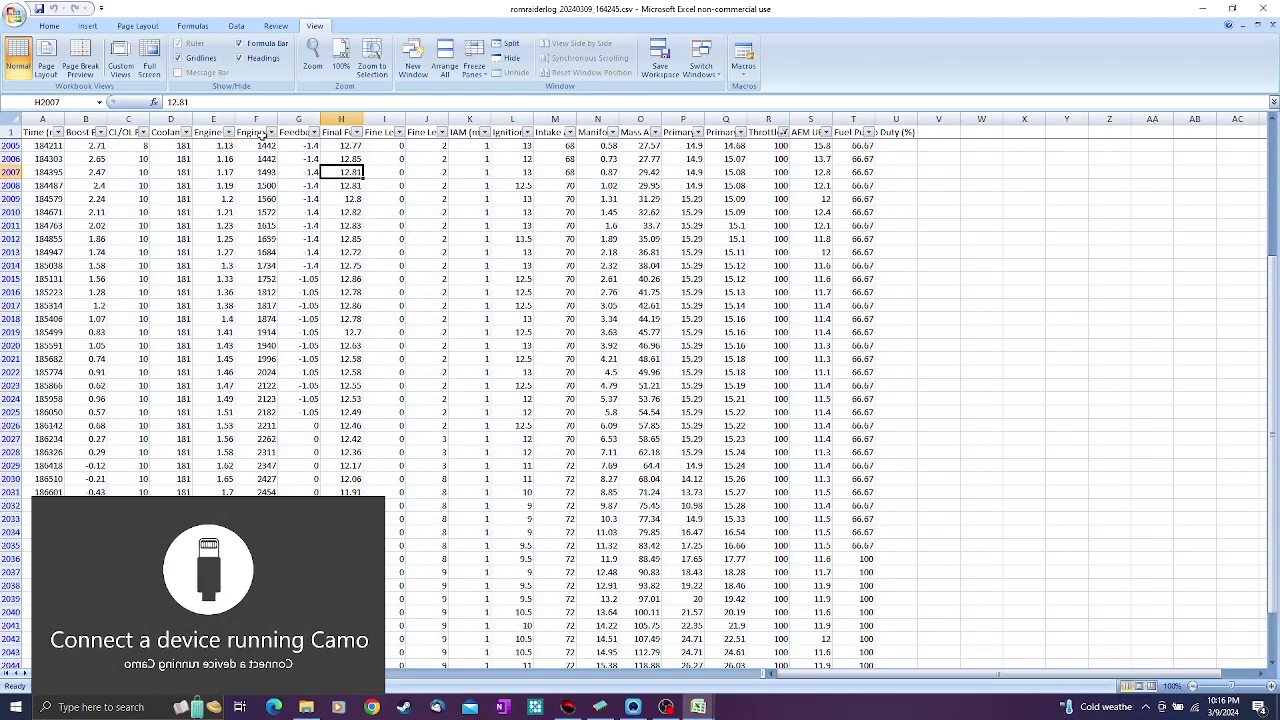
pyautogui.click(212, 132)
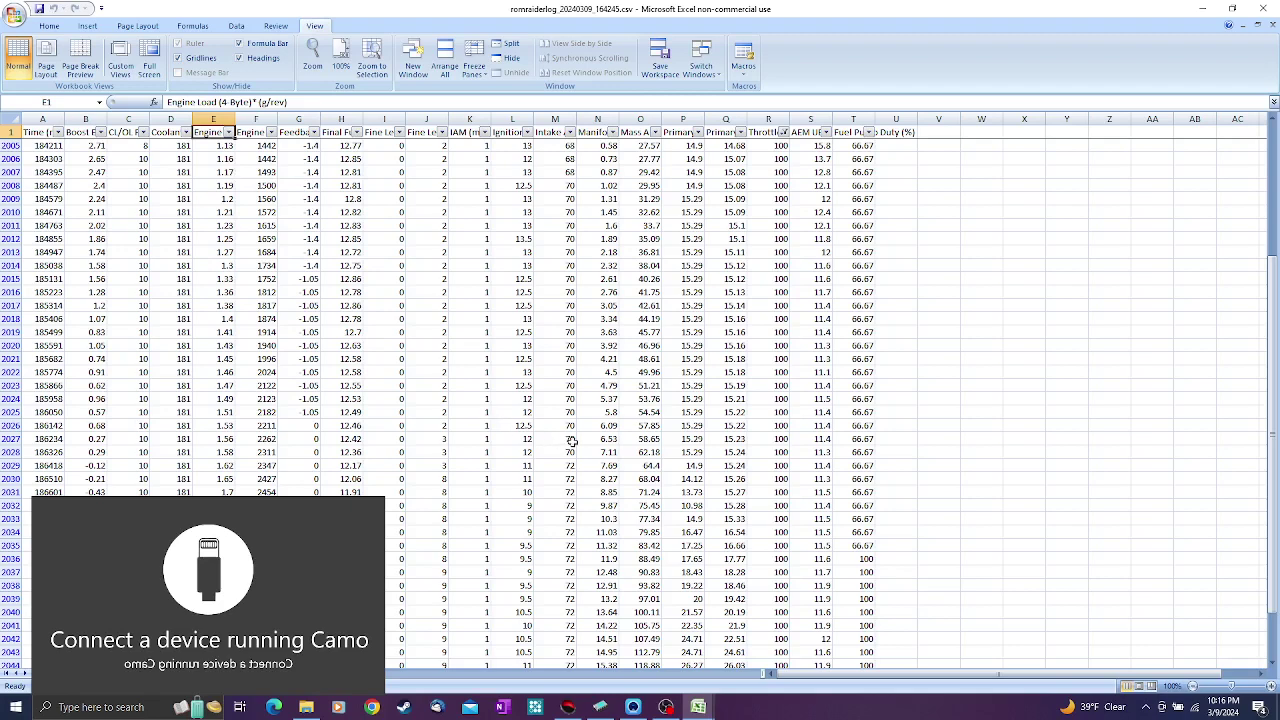
pyautogui.click(666, 707)
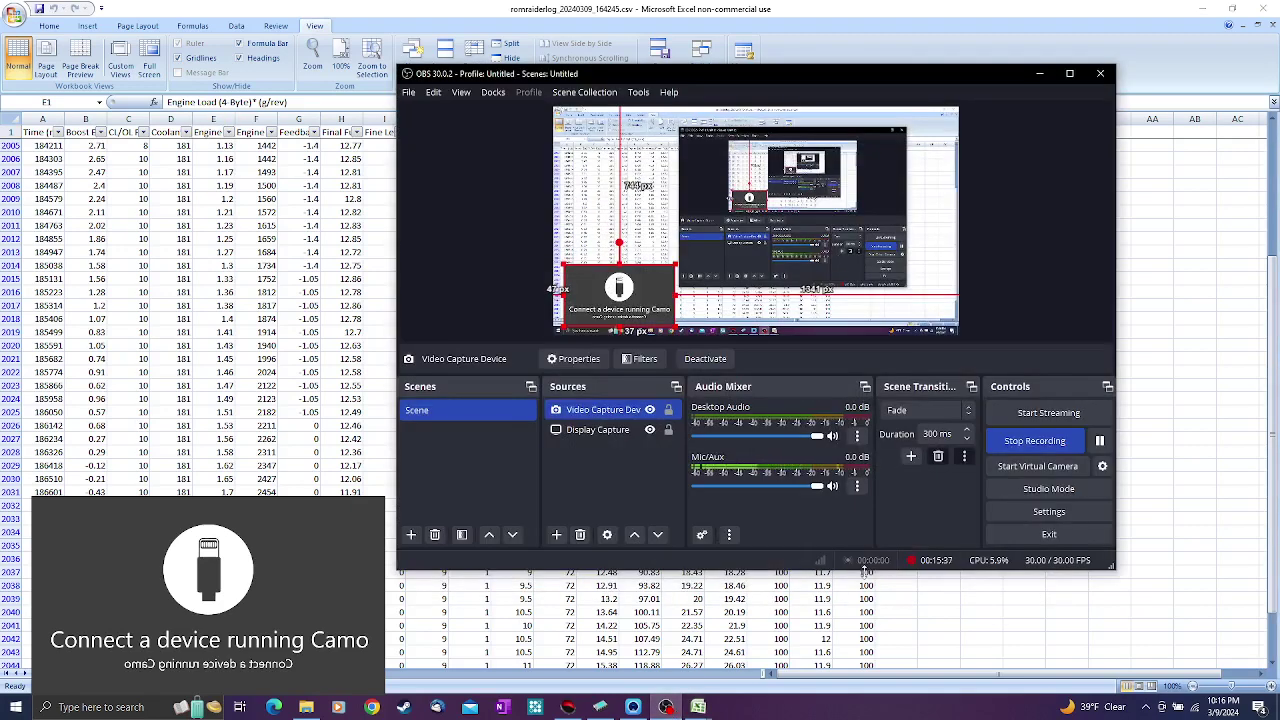